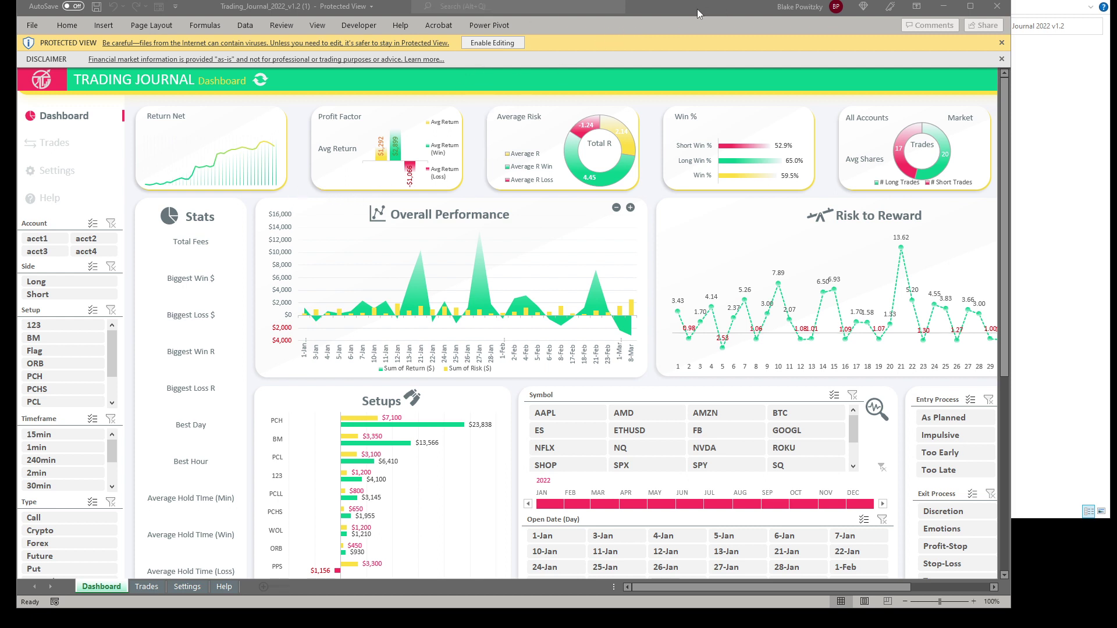
# - Bring the Tex Trading Journal 2022 v1.2 folder forward and inspect the DEMO and v1.2 workbook files
pyautogui.moveTo(686, 9); pyautogui.dragTo(675, 8)
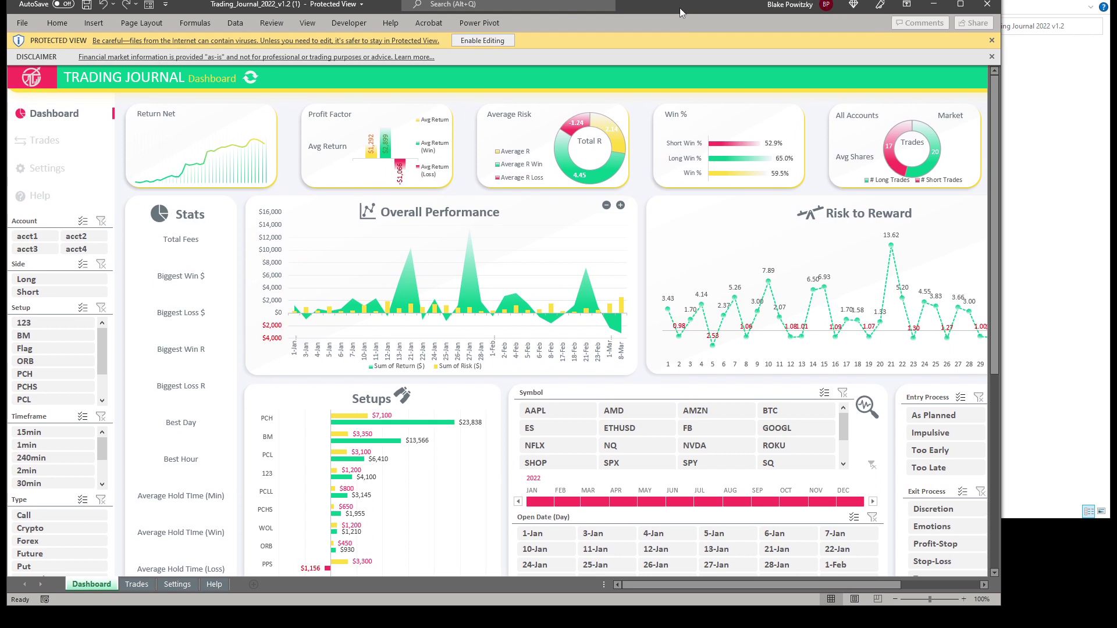
pyautogui.click(1039, 128)
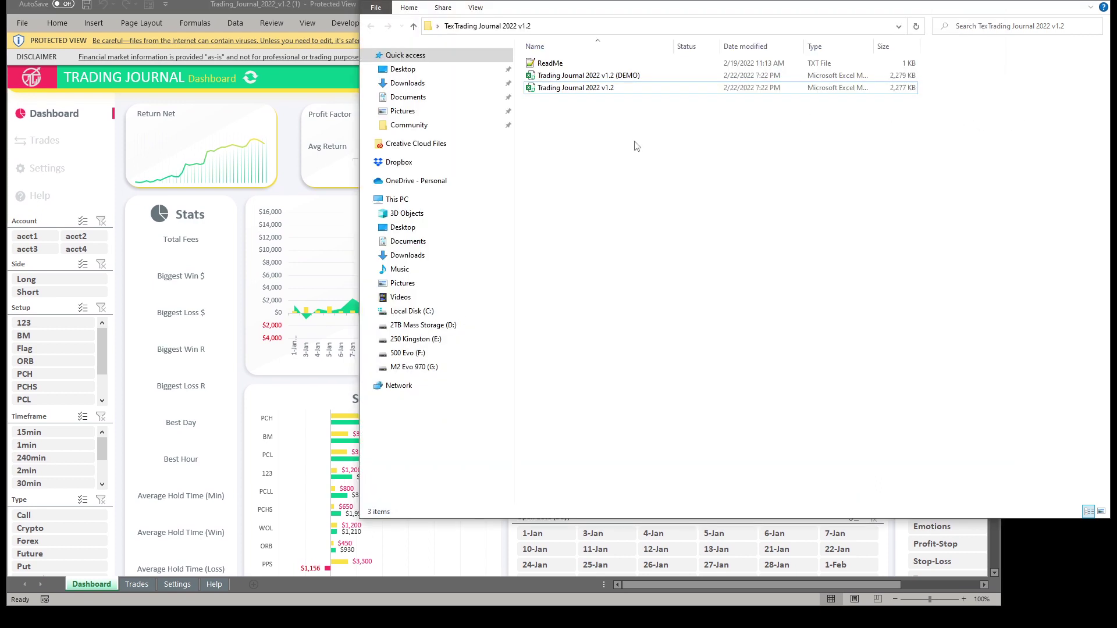
pyautogui.doubleClick(606, 76)
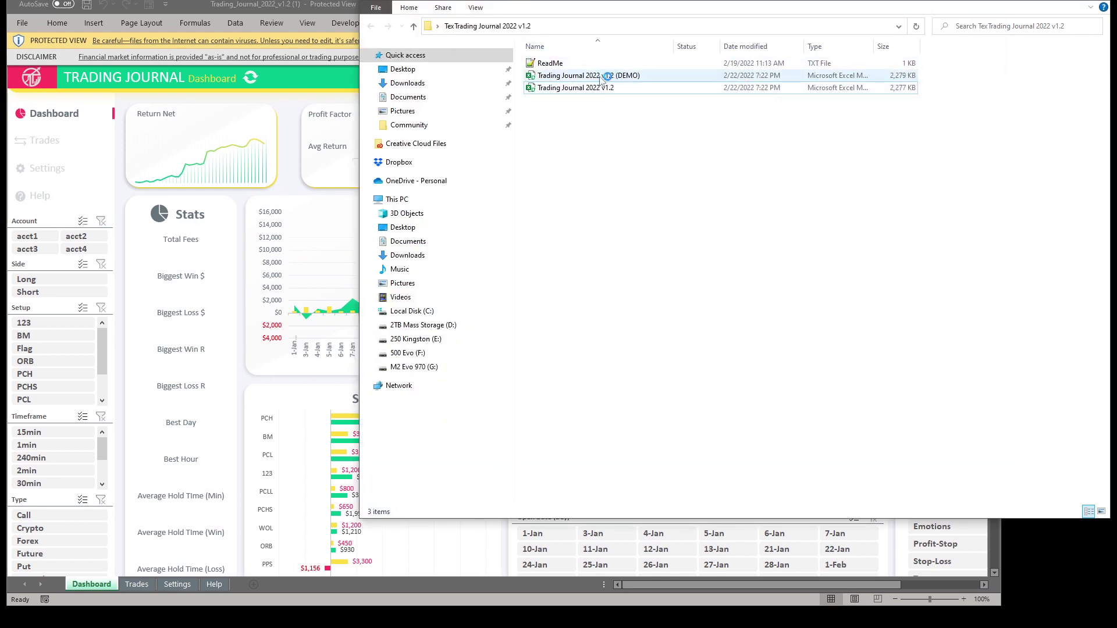
pyautogui.click(614, 88)
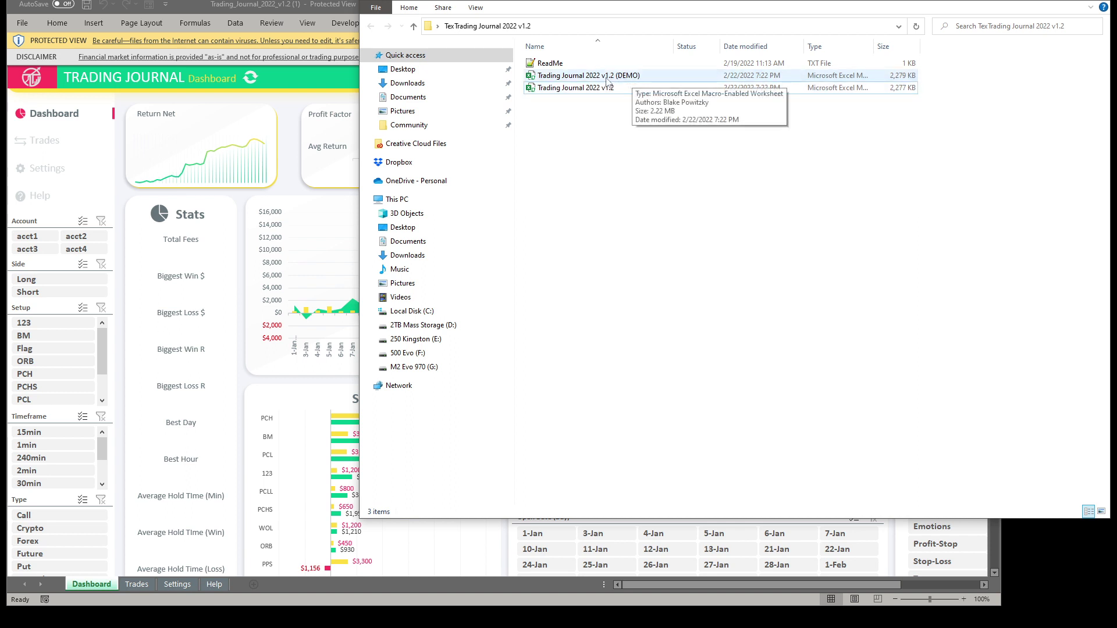
pyautogui.click(642, 77)
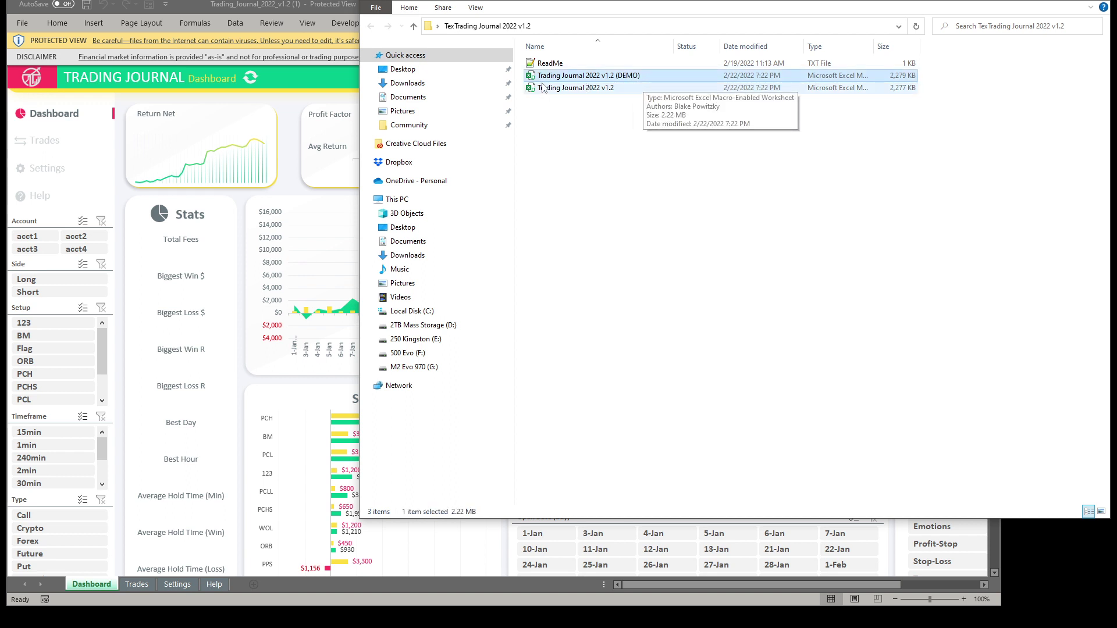
pyautogui.click(615, 90)
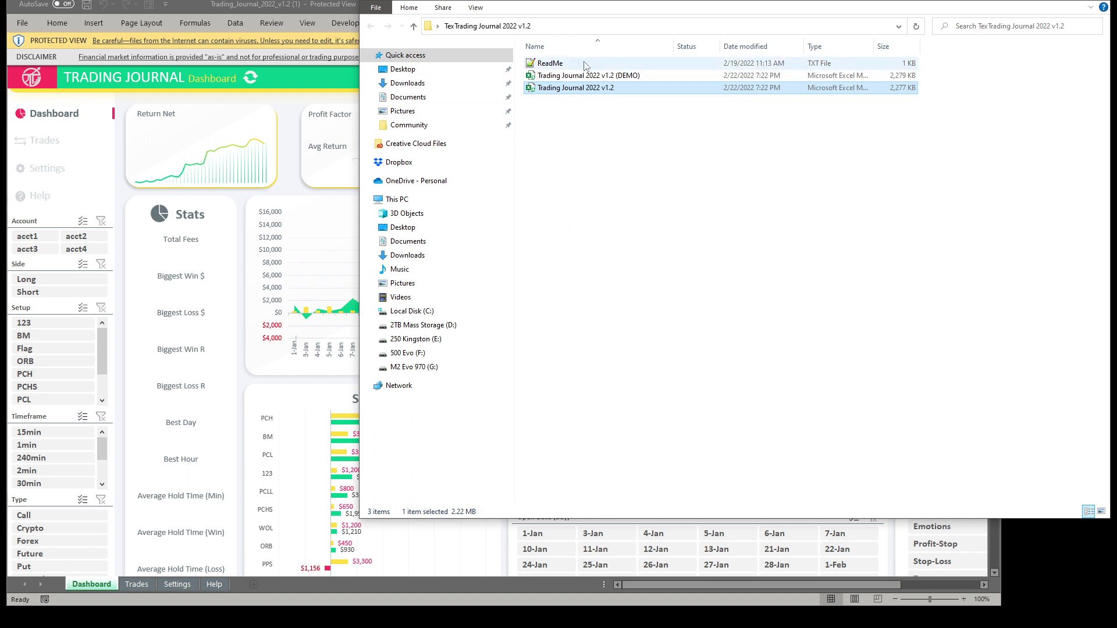
# - Add a new folder named Backup beside the workbooks and place a copy of the v1.2 workbook in it
pyautogui.rightClick(546, 135)
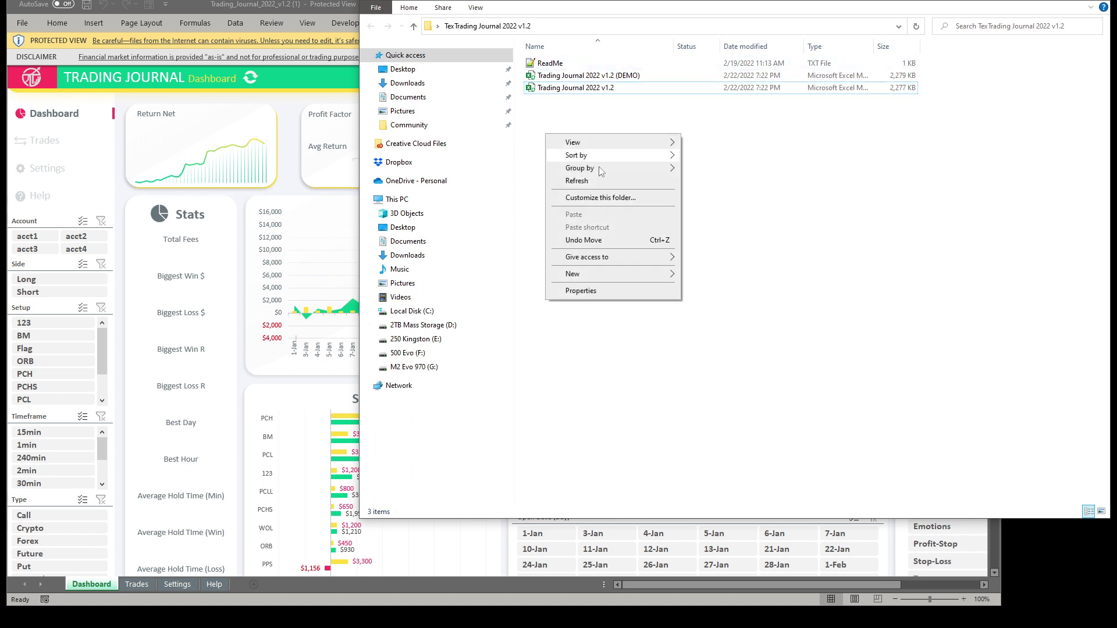
pyautogui.moveTo(624, 274)
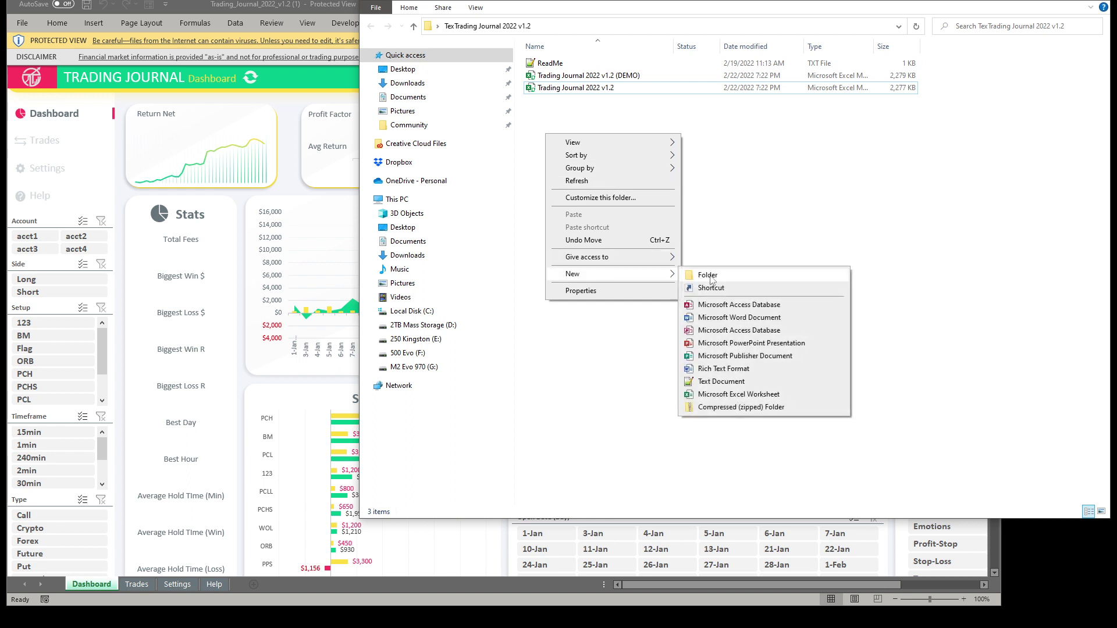
pyautogui.click(734, 279)
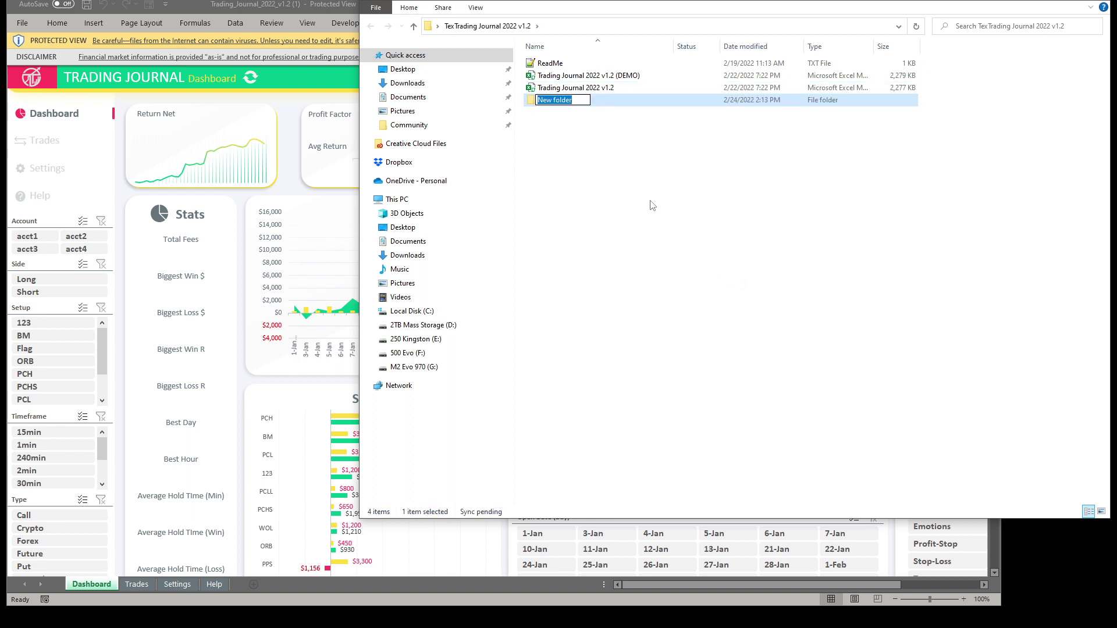
pyautogui.write('Backup')
pyautogui.press('Return')
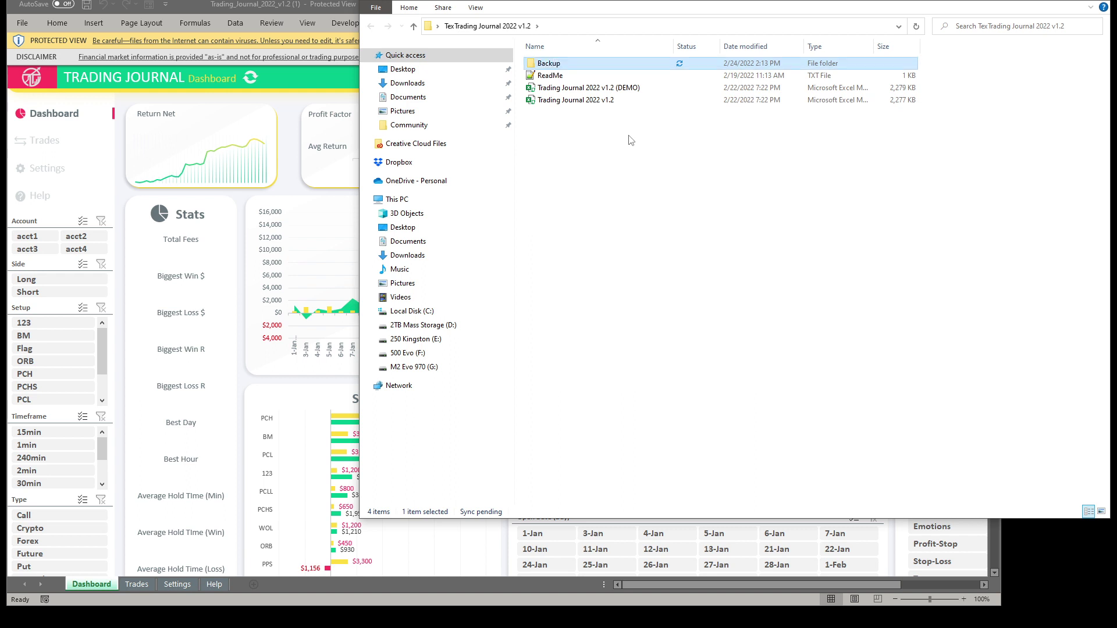
pyautogui.moveTo(551, 104); pyautogui.dragTo(552, 66)
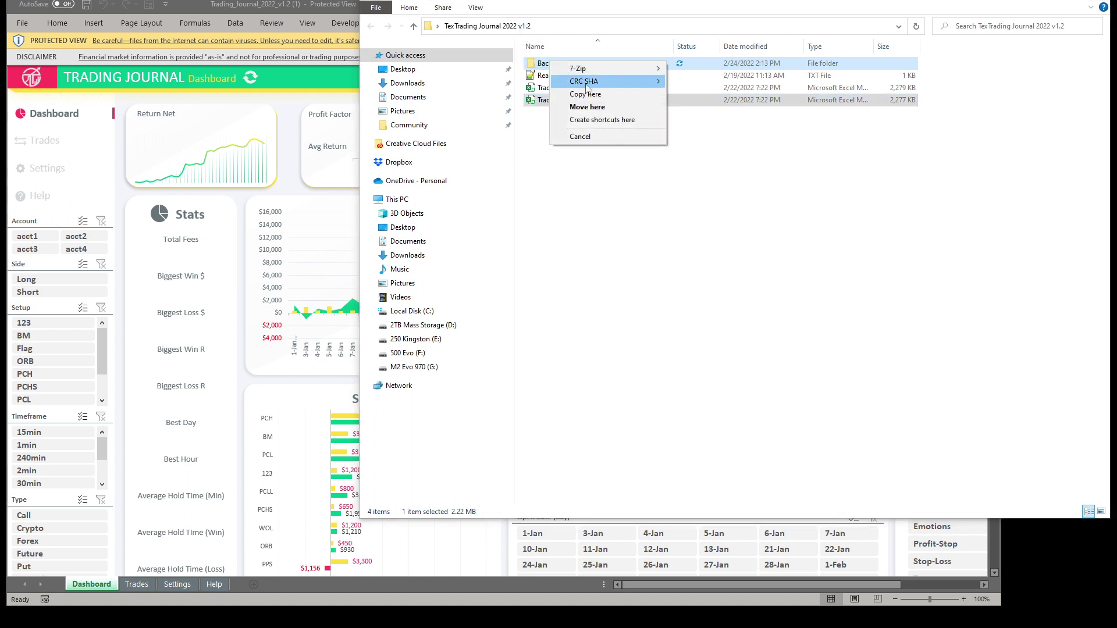
pyautogui.click(602, 96)
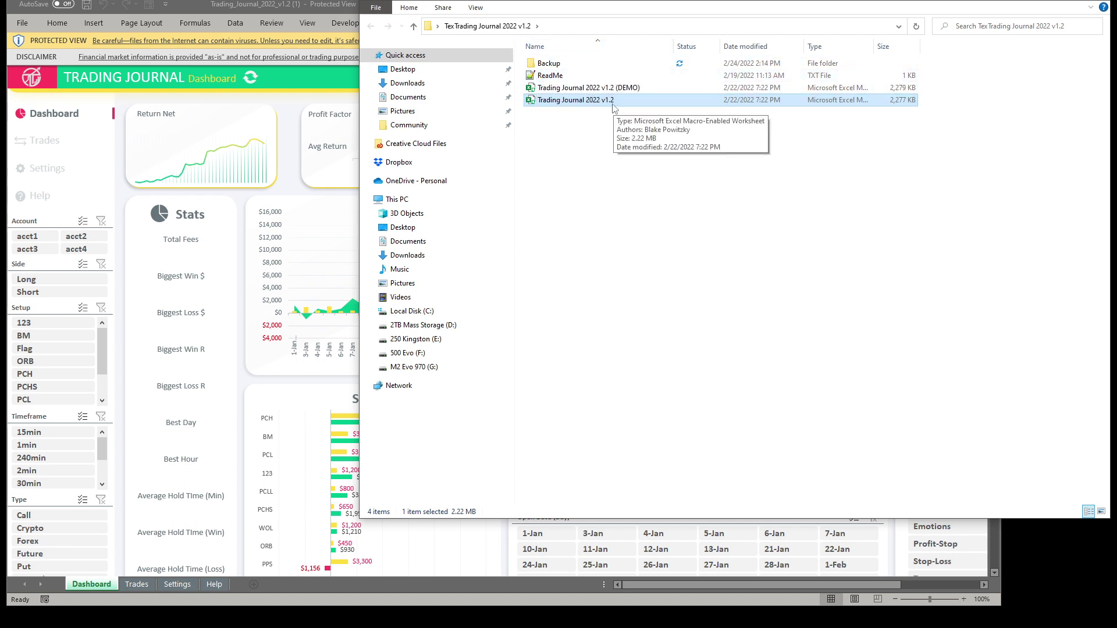
# - Enable editing and macros on the Trading Journal v1.2 workbook and close the financial disclaimer bar
pyautogui.click(213, 7)
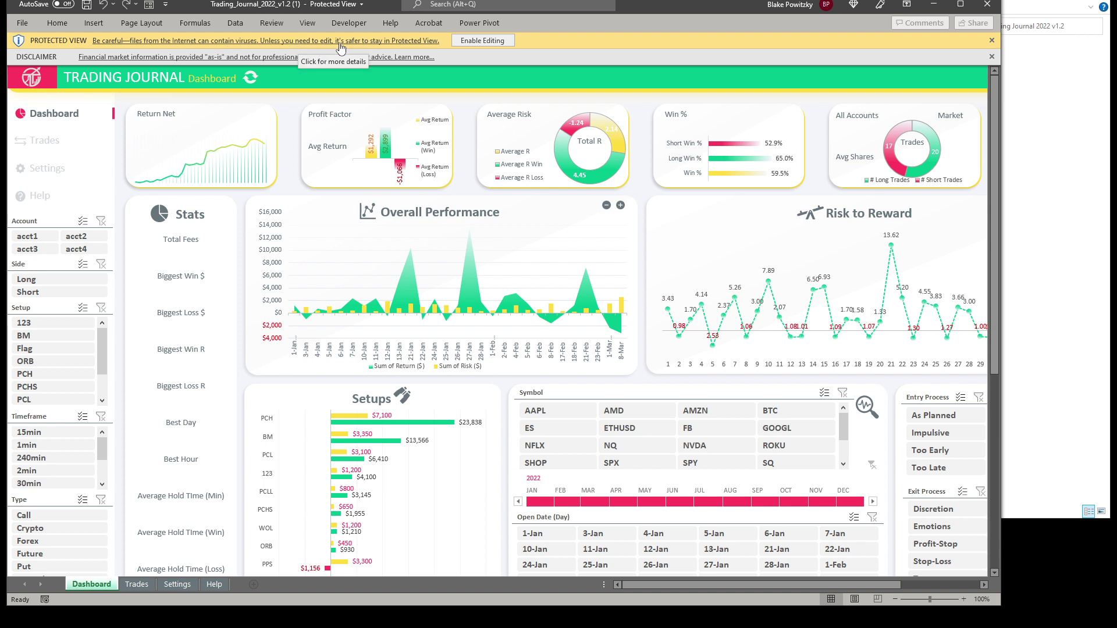
pyautogui.click(505, 41)
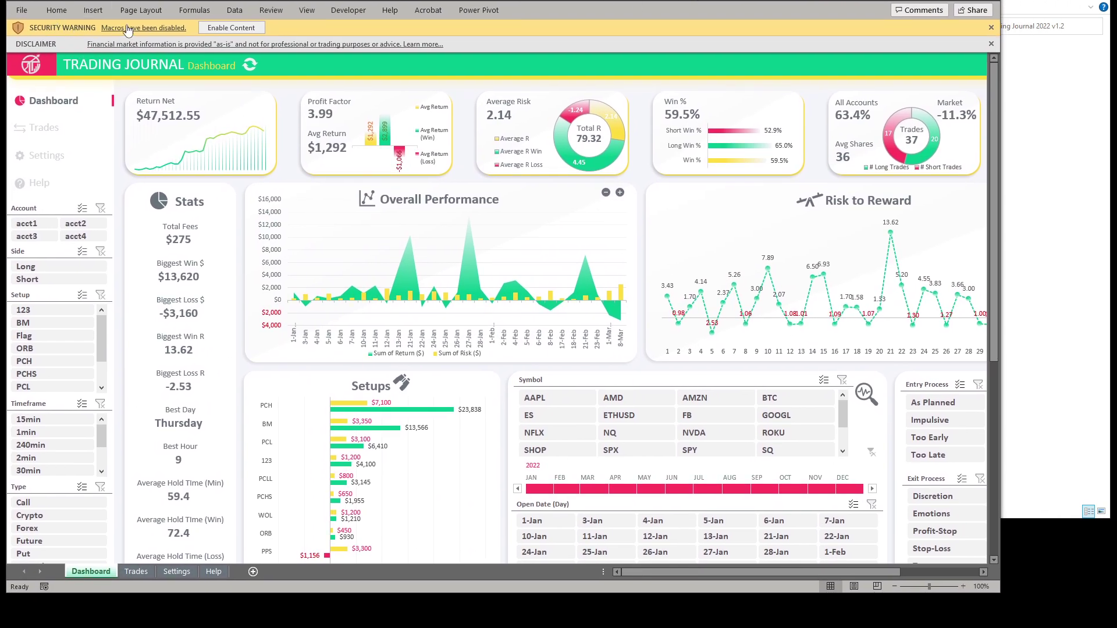
pyautogui.click(232, 28)
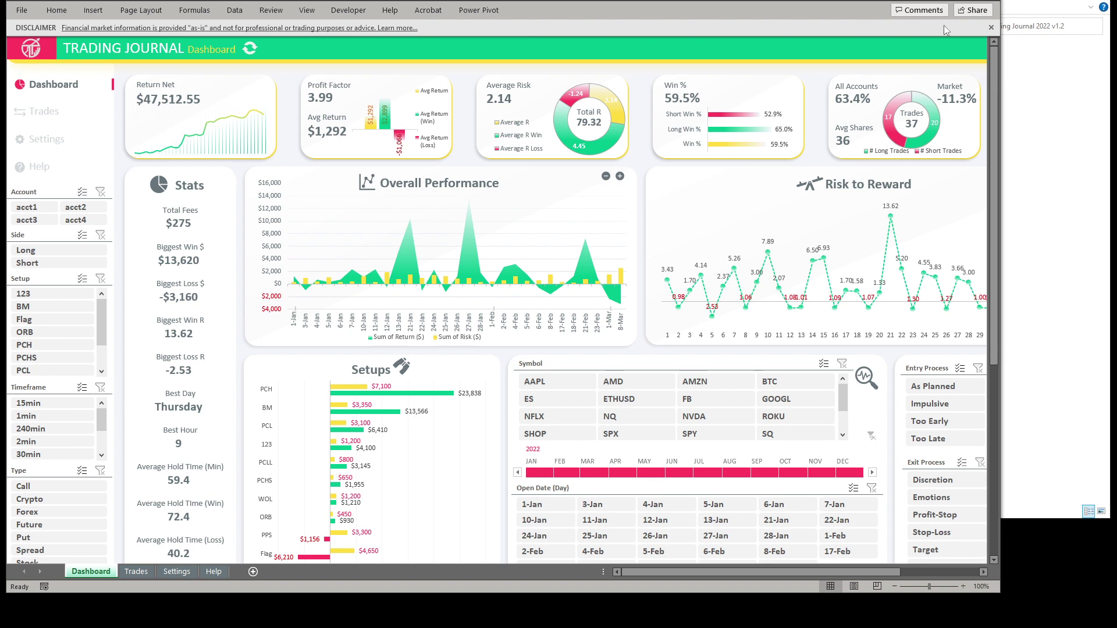
pyautogui.click(991, 28)
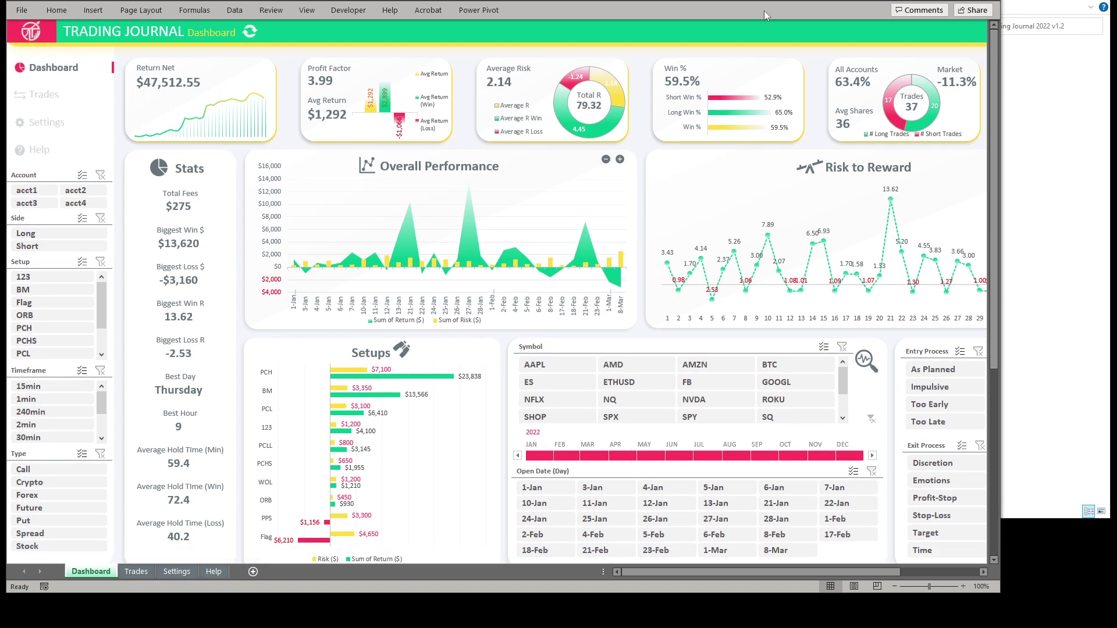
pyautogui.click(307, 10)
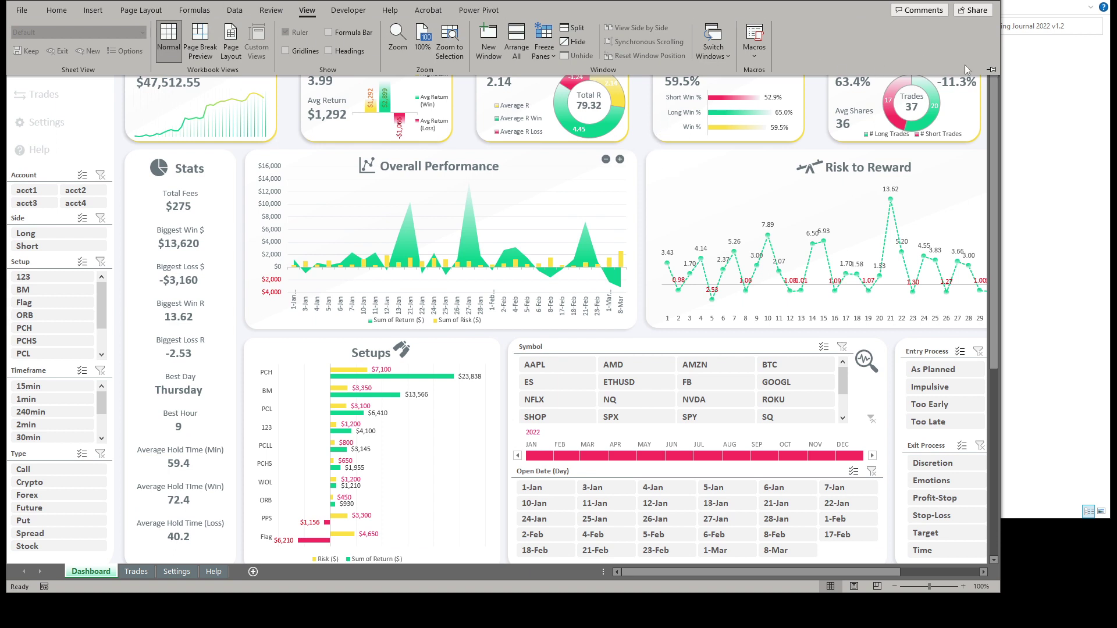
pyautogui.click(991, 70)
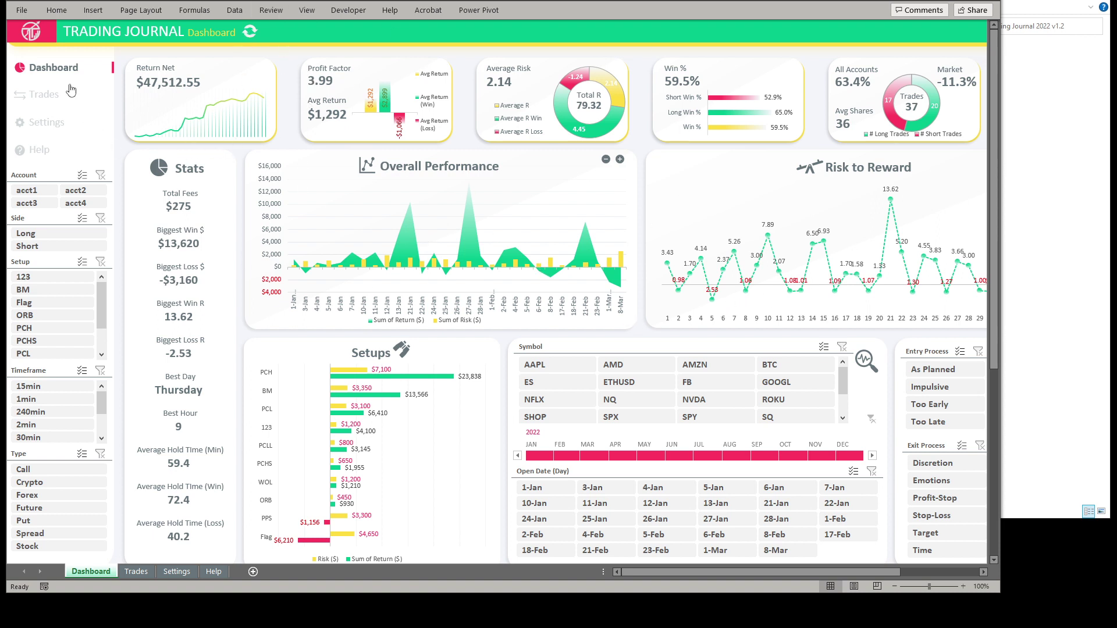
# - Switch to the Settings sheet and select the account balances and the Setups through Errors lists
pyautogui.click(38, 126)
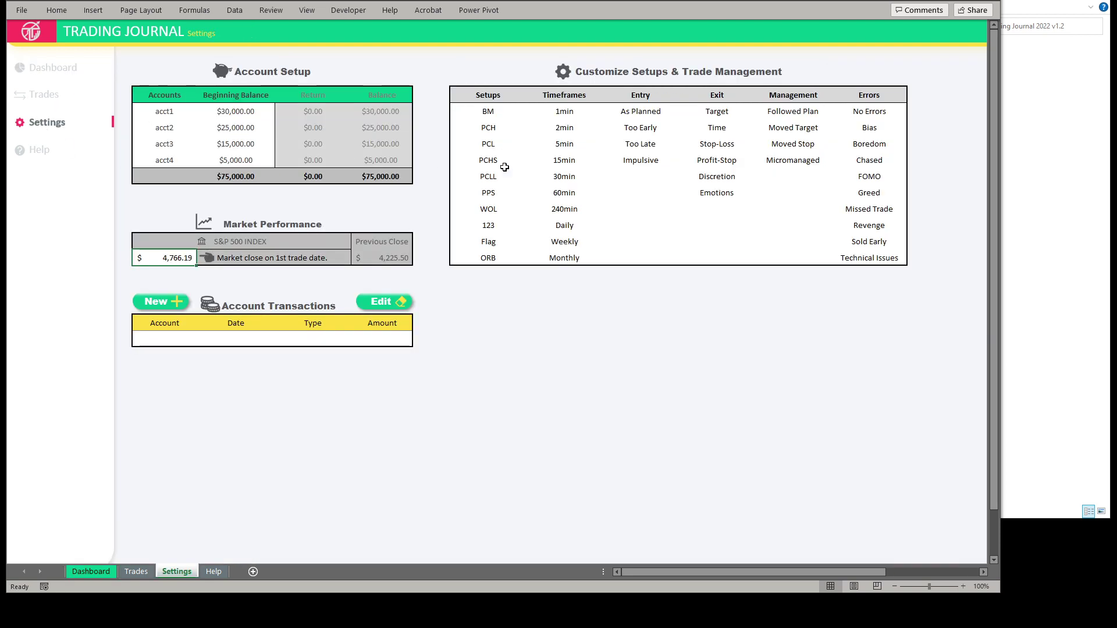
pyautogui.moveTo(164, 116); pyautogui.dragTo(236, 158)
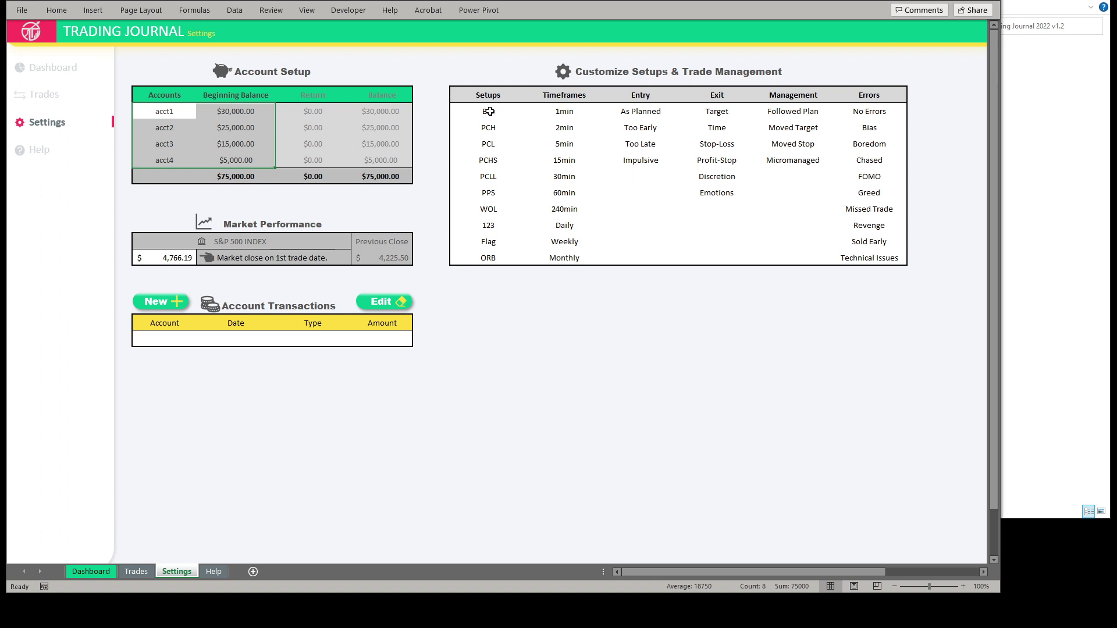
pyautogui.moveTo(488, 111); pyautogui.dragTo(874, 259)
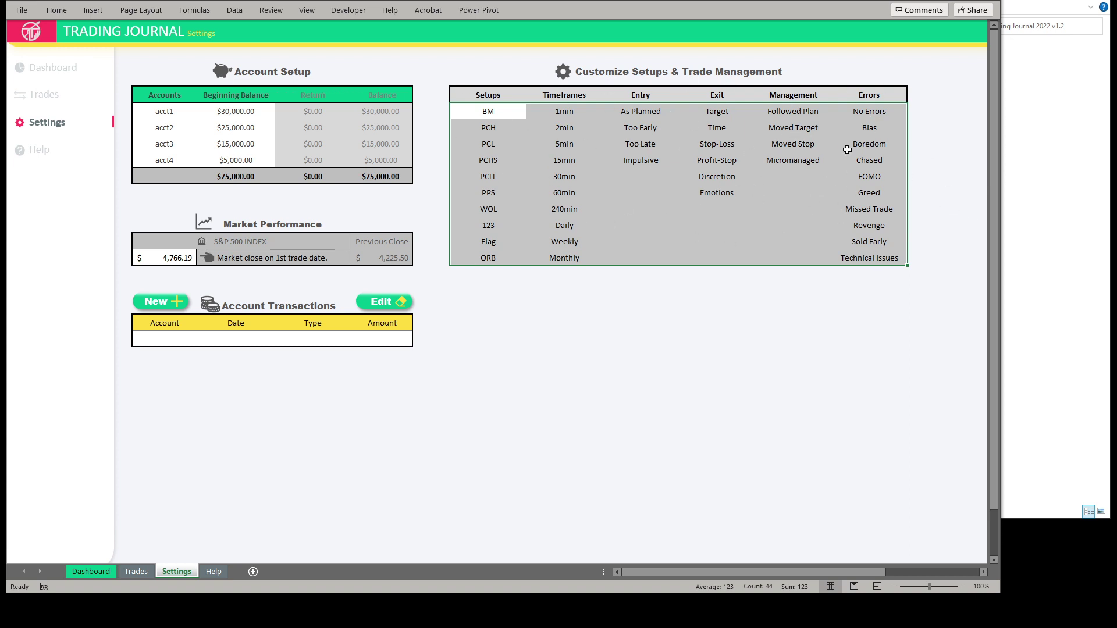
pyautogui.click(705, 221)
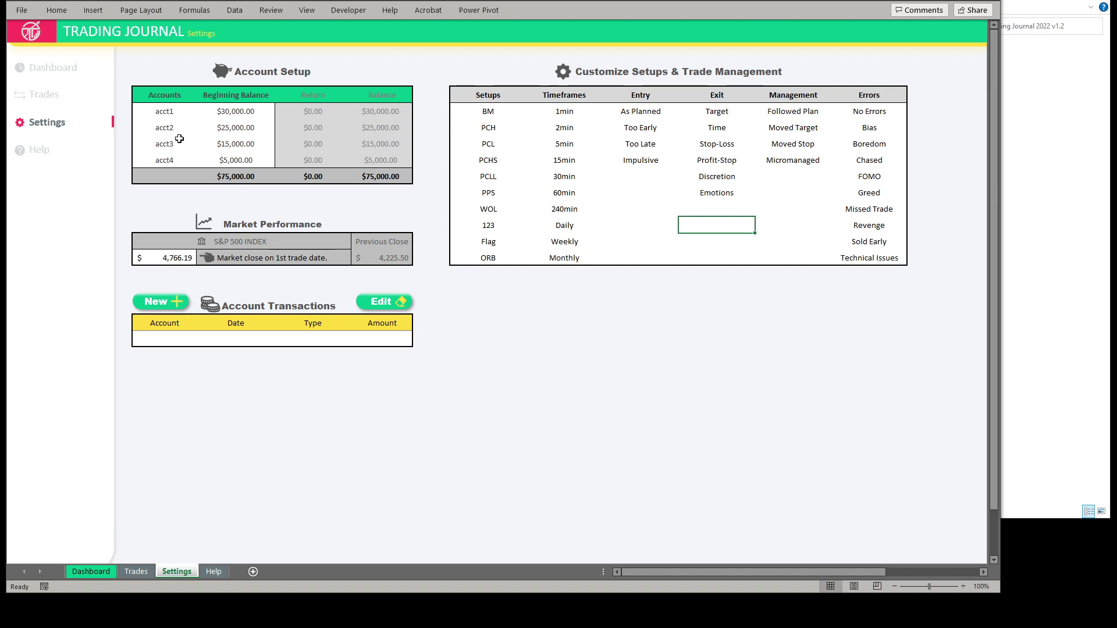
# - Step through the acct1 to acct4 account name cells in Account Setup
pyautogui.moveTo(166, 110); pyautogui.dragTo(171, 151)
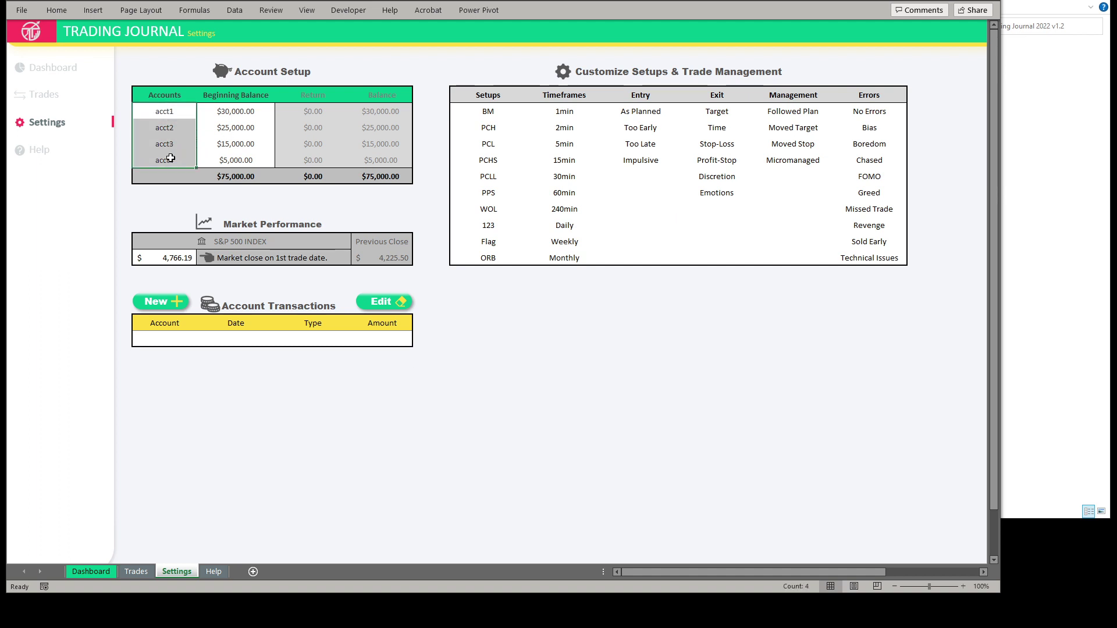
pyautogui.click(165, 114)
pyautogui.click(163, 128)
pyautogui.click(162, 144)
pyautogui.click(163, 159)
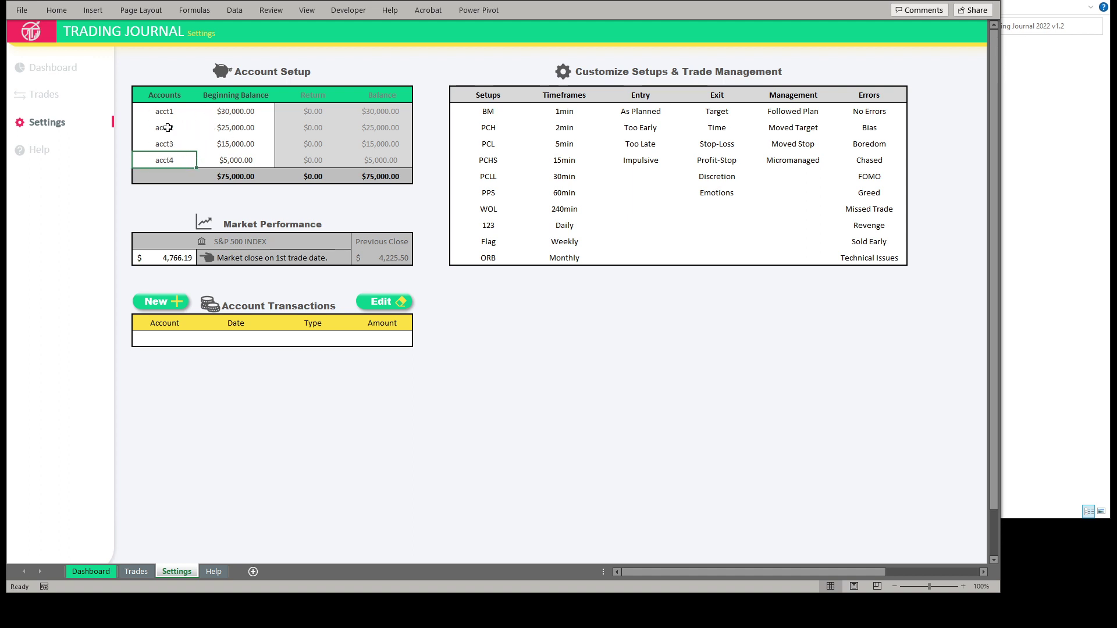
# - Clear accounts acct2–acct4 with their balances and rename acct1 to Day
pyautogui.moveTo(164, 128); pyautogui.dragTo(232, 158)
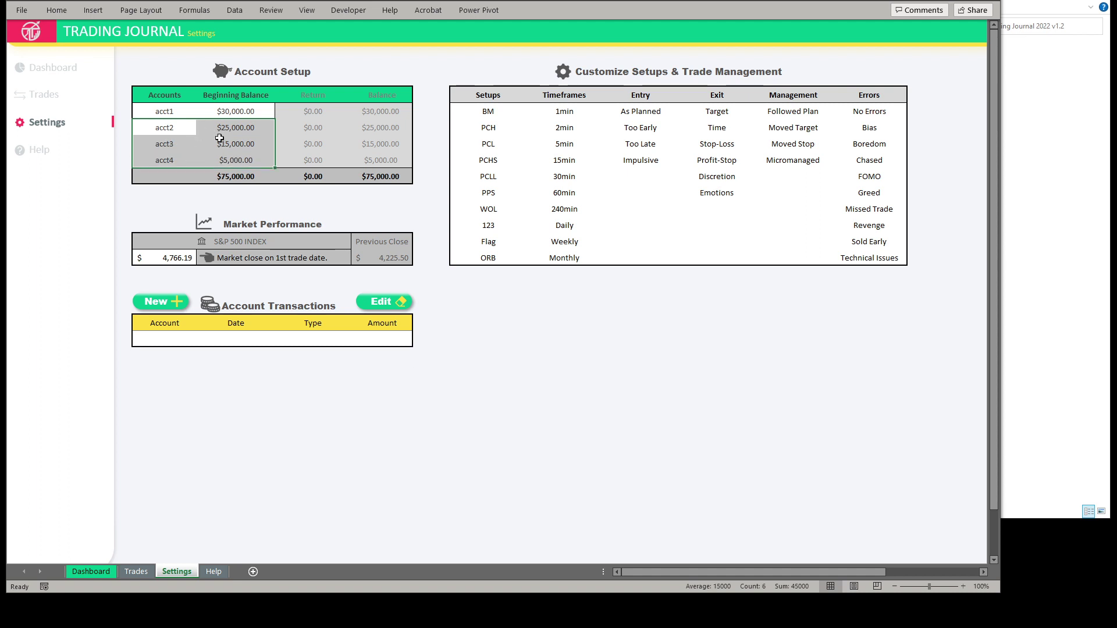
pyautogui.press('Delete')
pyautogui.click(172, 111)
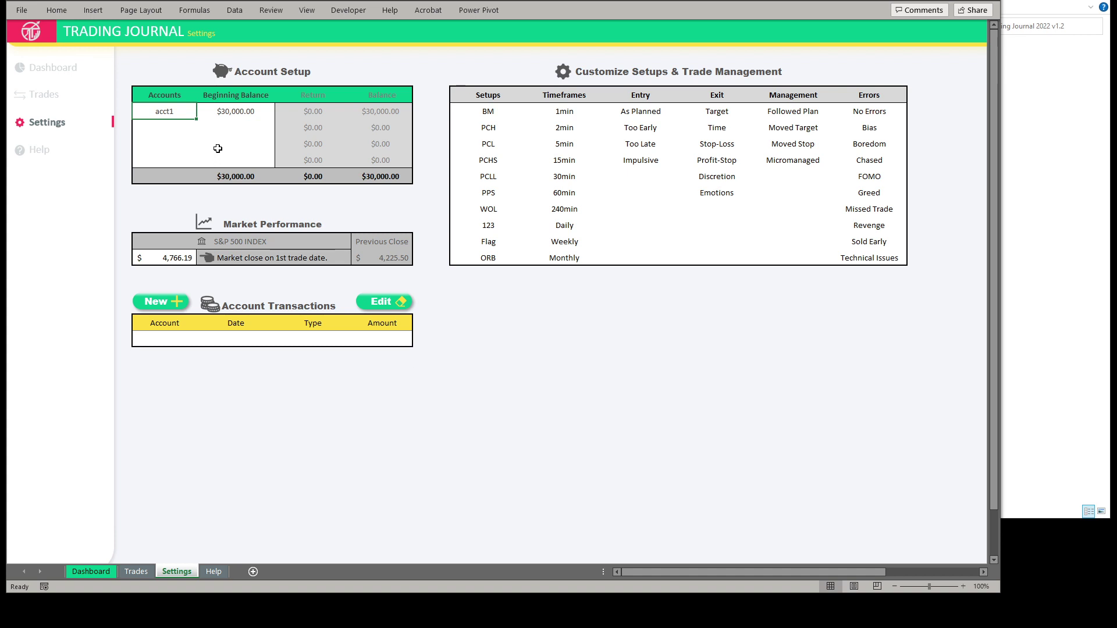
pyautogui.write('ETRADE')
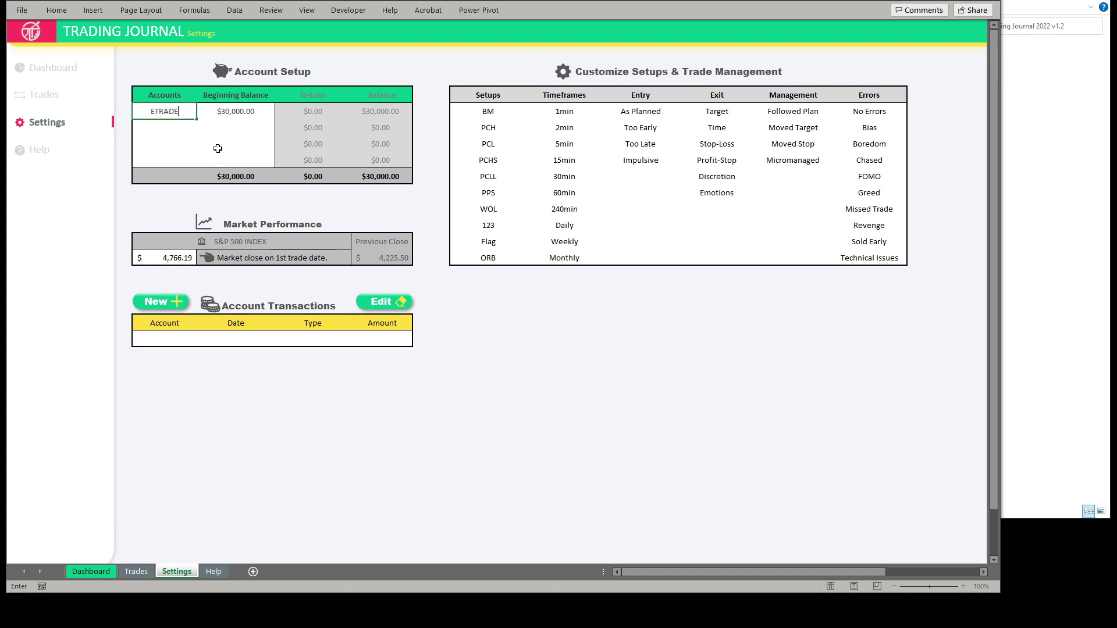
pyautogui.press('Return')
pyautogui.press('Up')
pyautogui.write('Day')
pyautogui.press('Return')
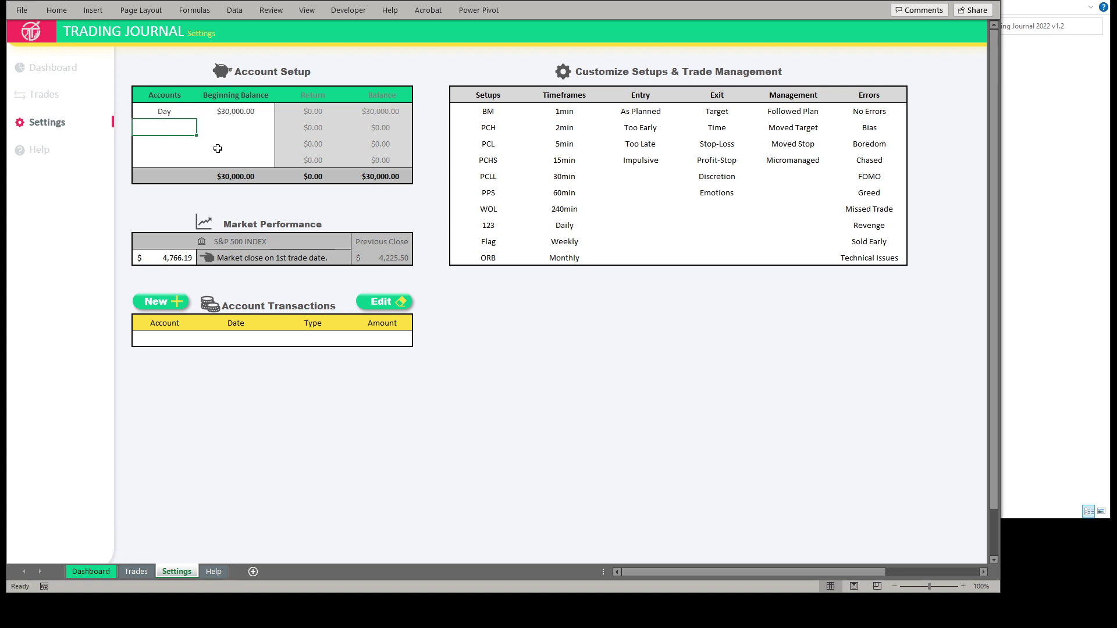
pyautogui.press('Up')
# - Enter 5000 as the Day account's beginning balance
pyautogui.click(239, 113)
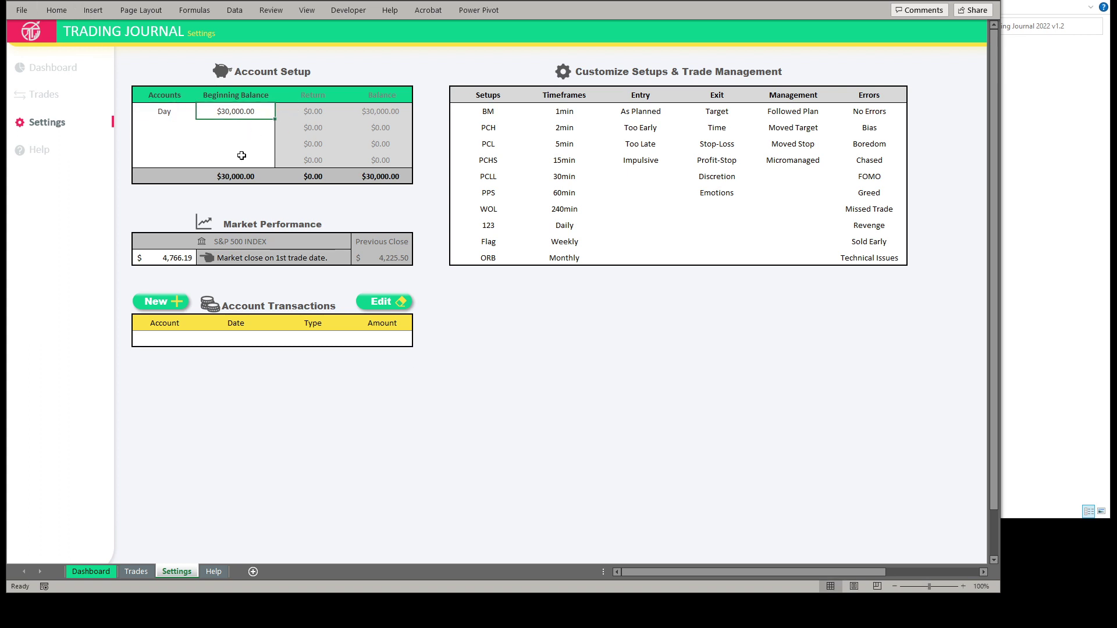
pyautogui.write('5000')
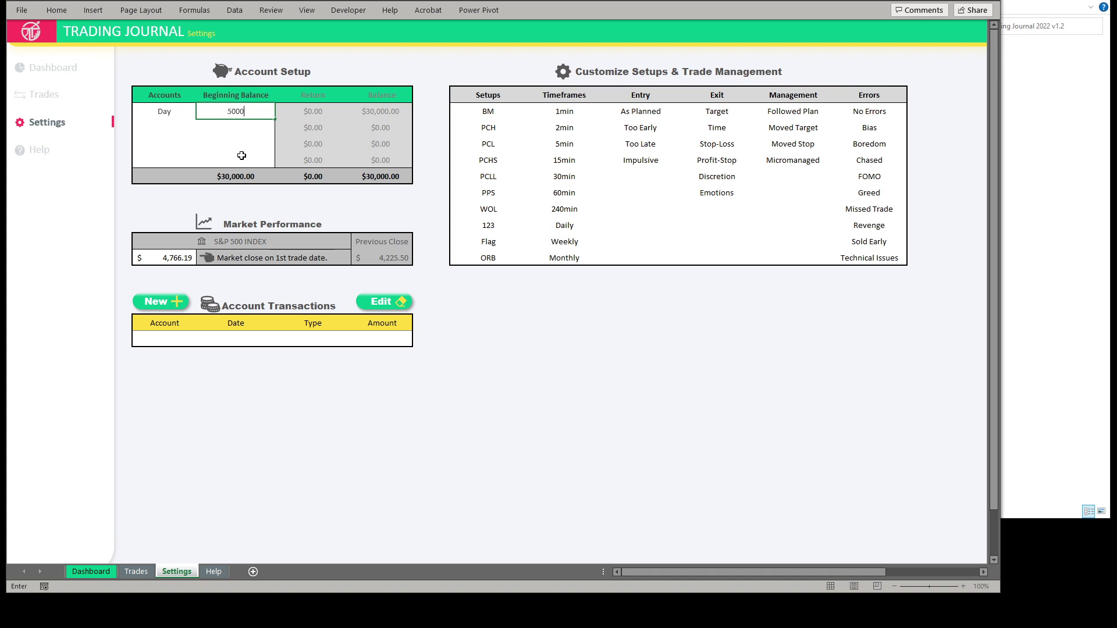
pyautogui.press('Return')
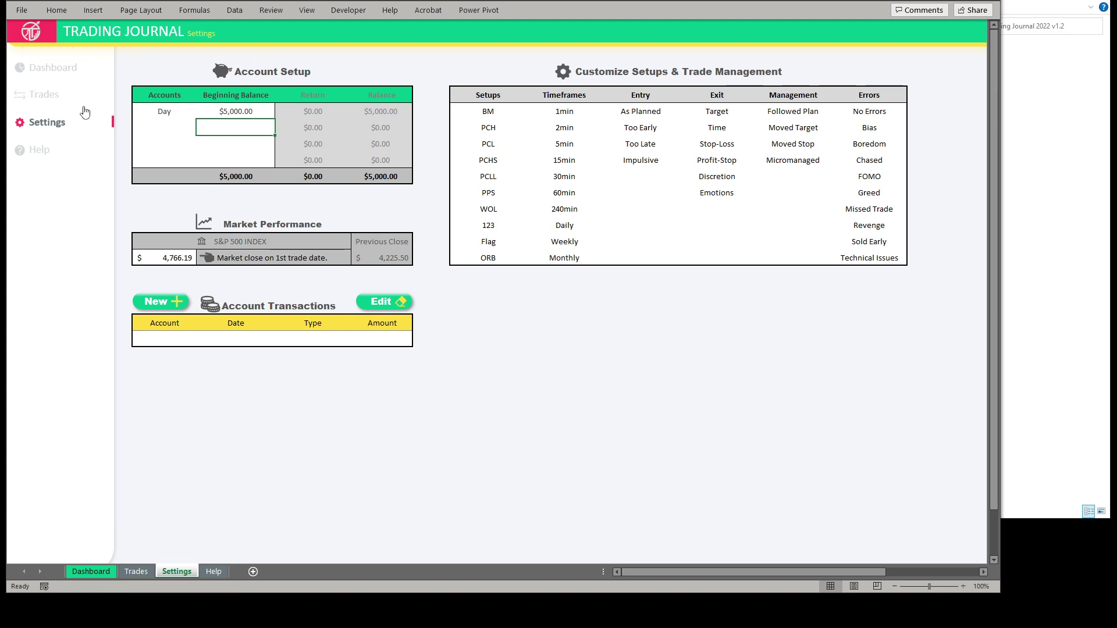
# - Confirm in the Dashboard's New Trade form that Day is the only account option, then close it
pyautogui.click(54, 69)
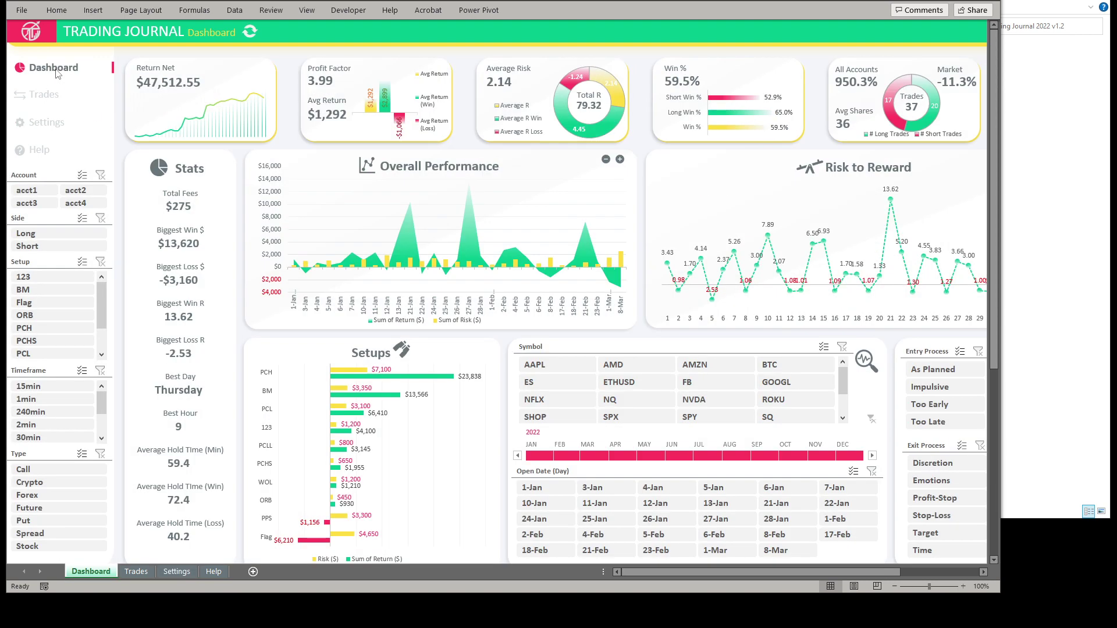
pyautogui.hscroll(3, 855, 175)
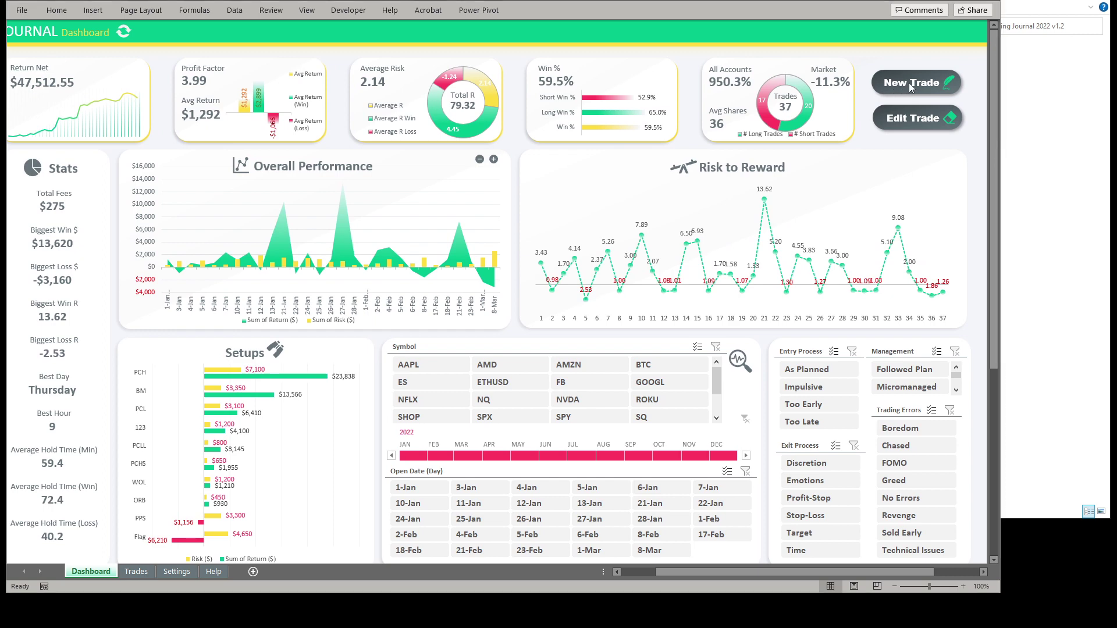
pyautogui.click(915, 82)
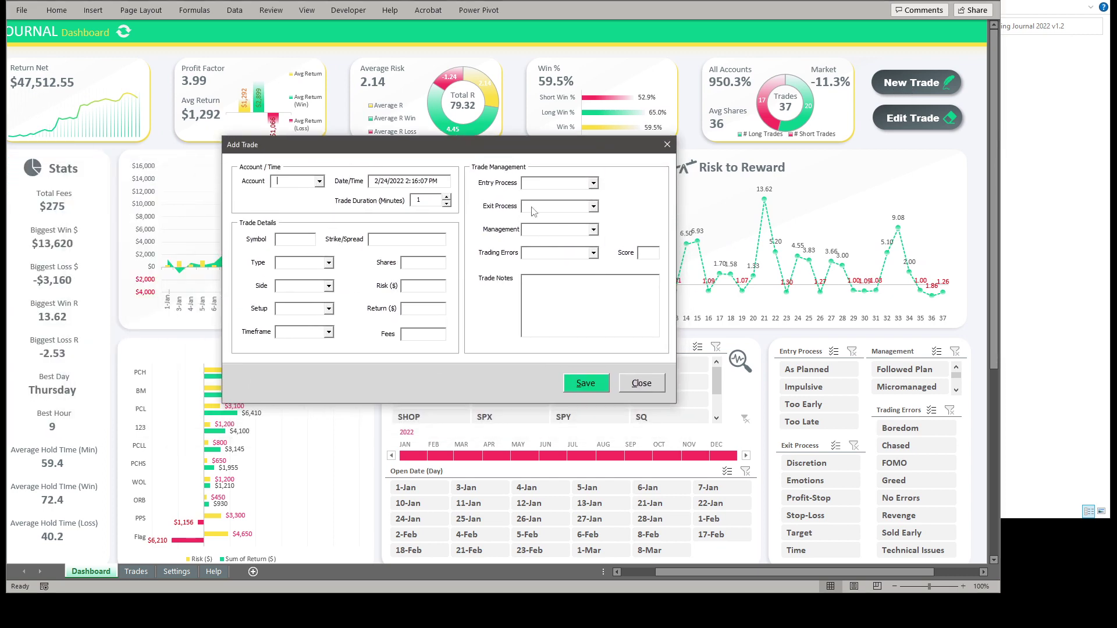
pyautogui.moveTo(421, 154); pyautogui.dragTo(432, 155)
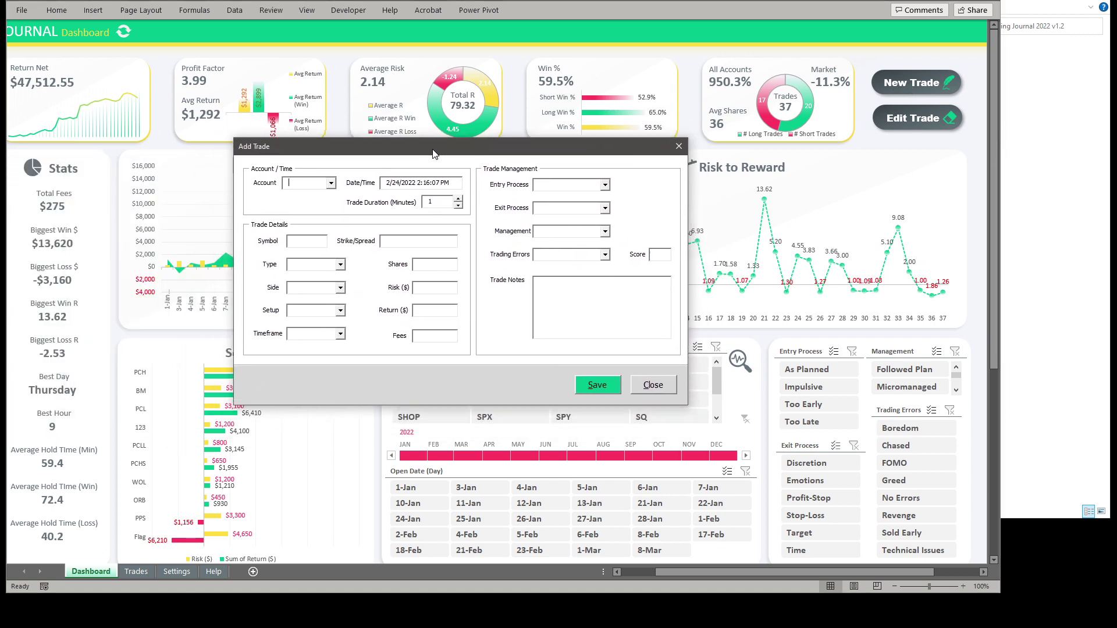
pyautogui.click(331, 183)
pyautogui.click(653, 386)
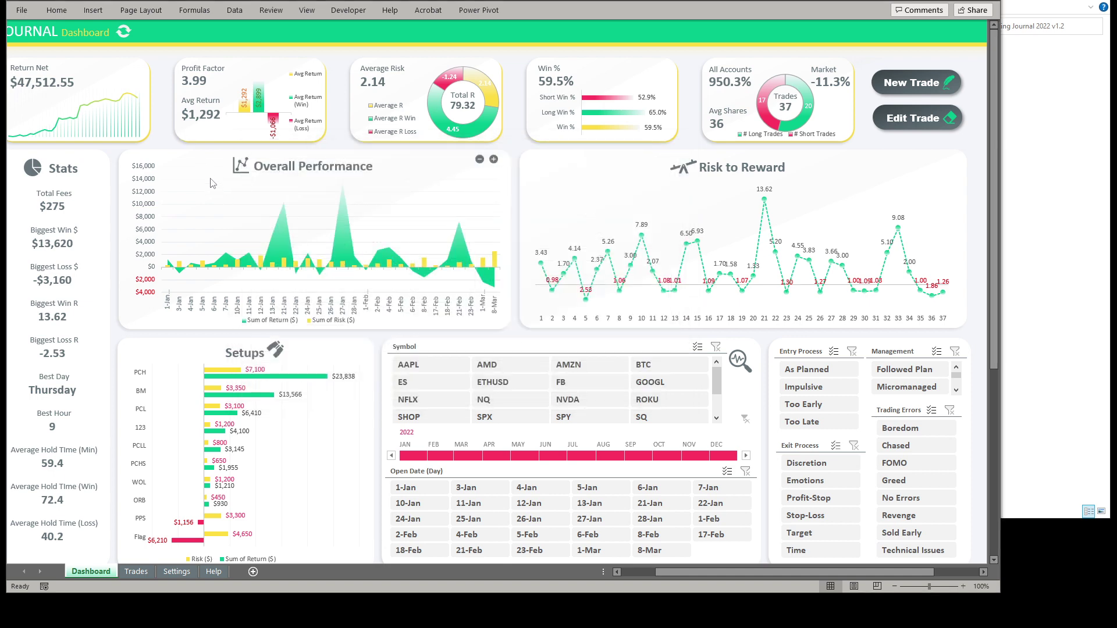
pyautogui.hscroll(-3, 213, 184)
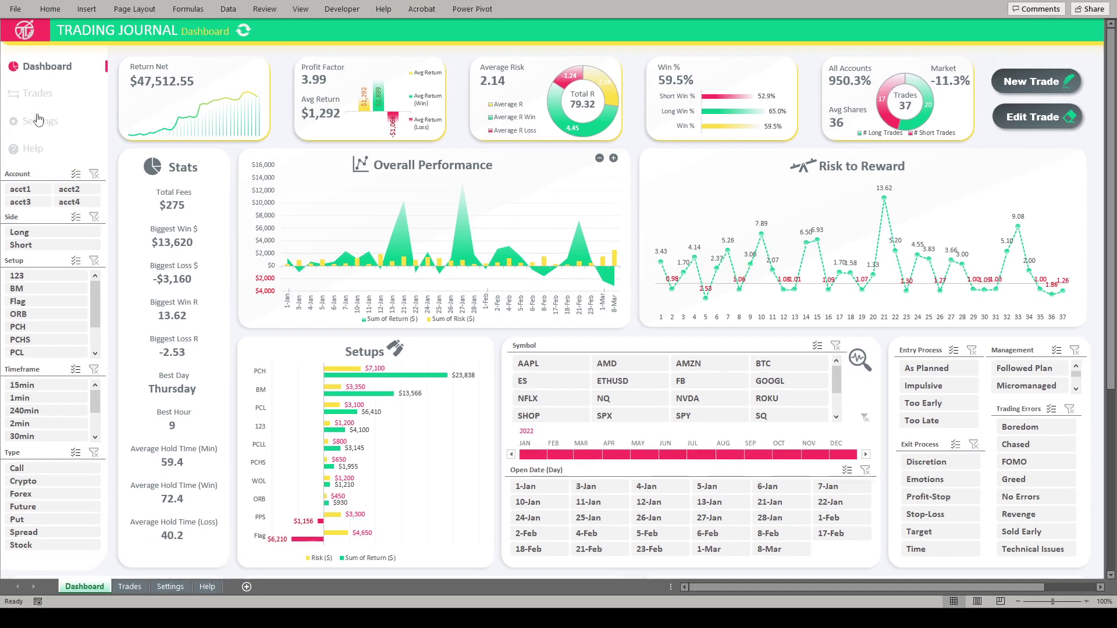
pyautogui.click(38, 119)
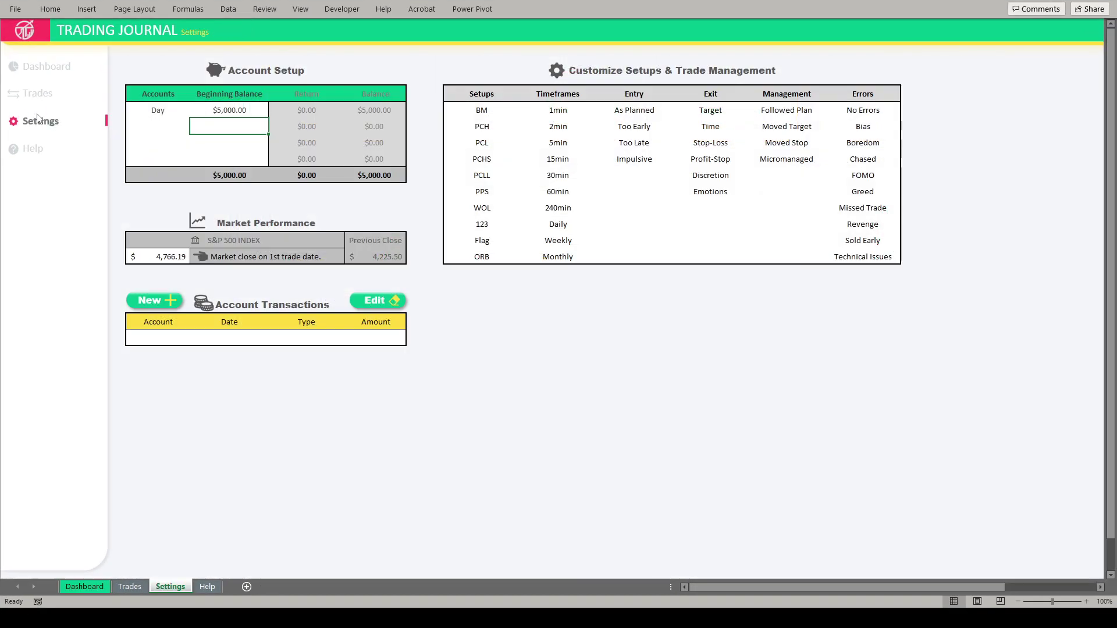
# - Enter Swing with a 10,000 beginning balance in the second Accounts row
pyautogui.click(177, 123)
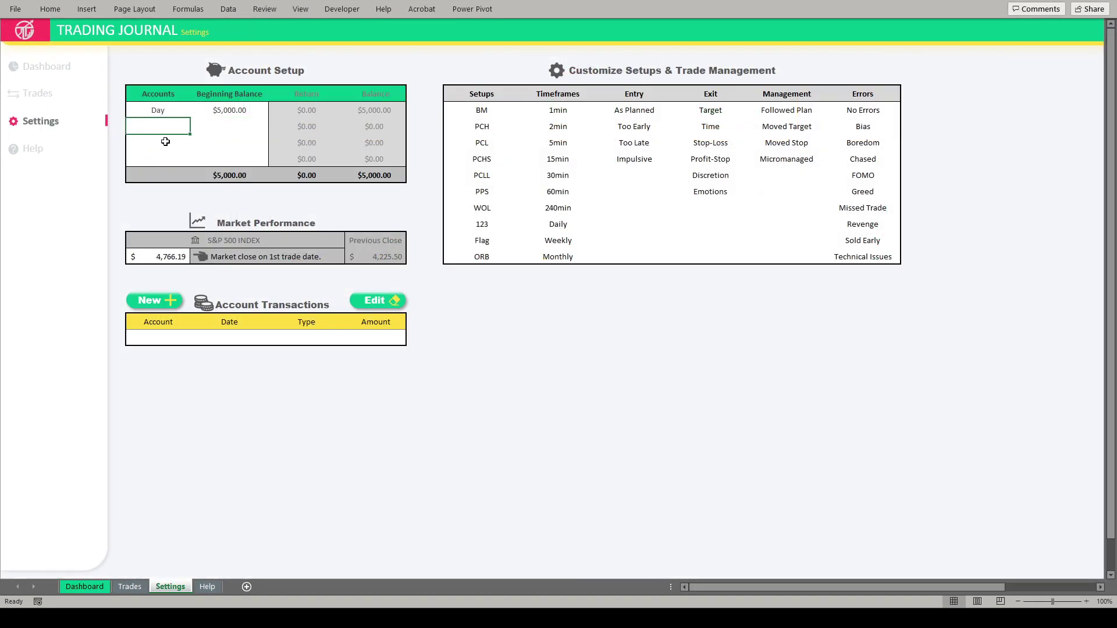
pyautogui.write('Sw')
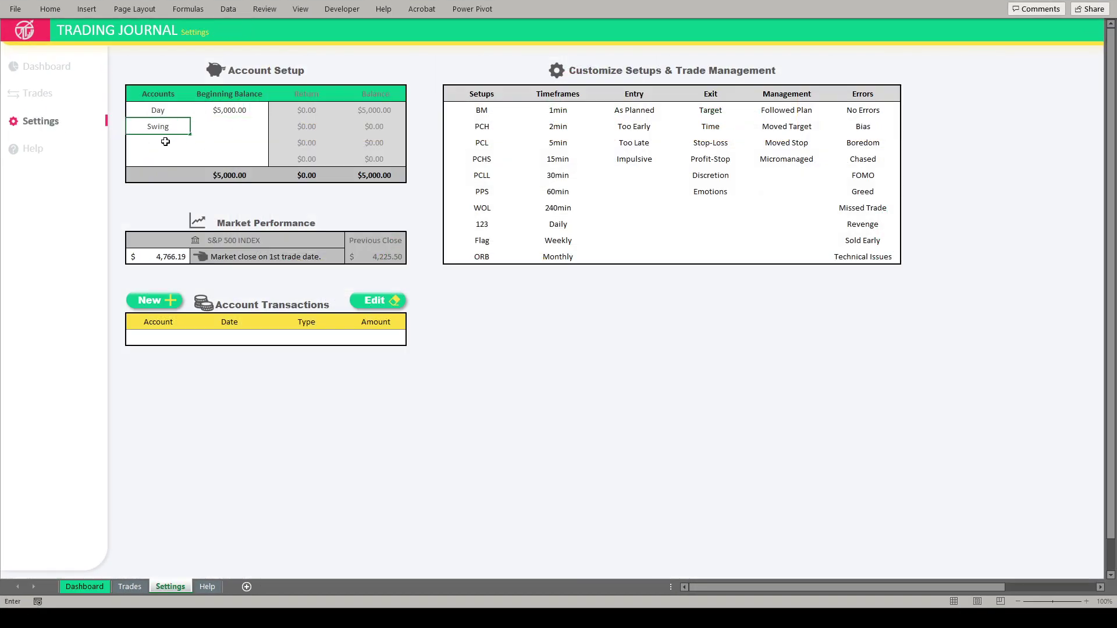
pyautogui.write('ing')
pyautogui.press('Tab')
pyautogui.write('1')
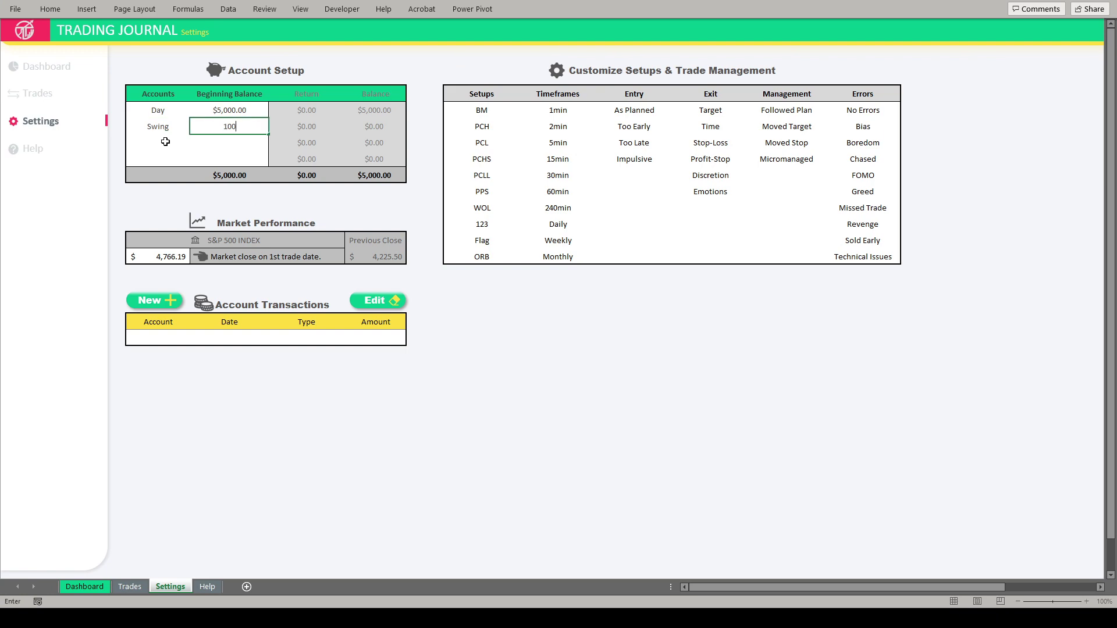
pyautogui.write('0,000')
pyautogui.press('Return')
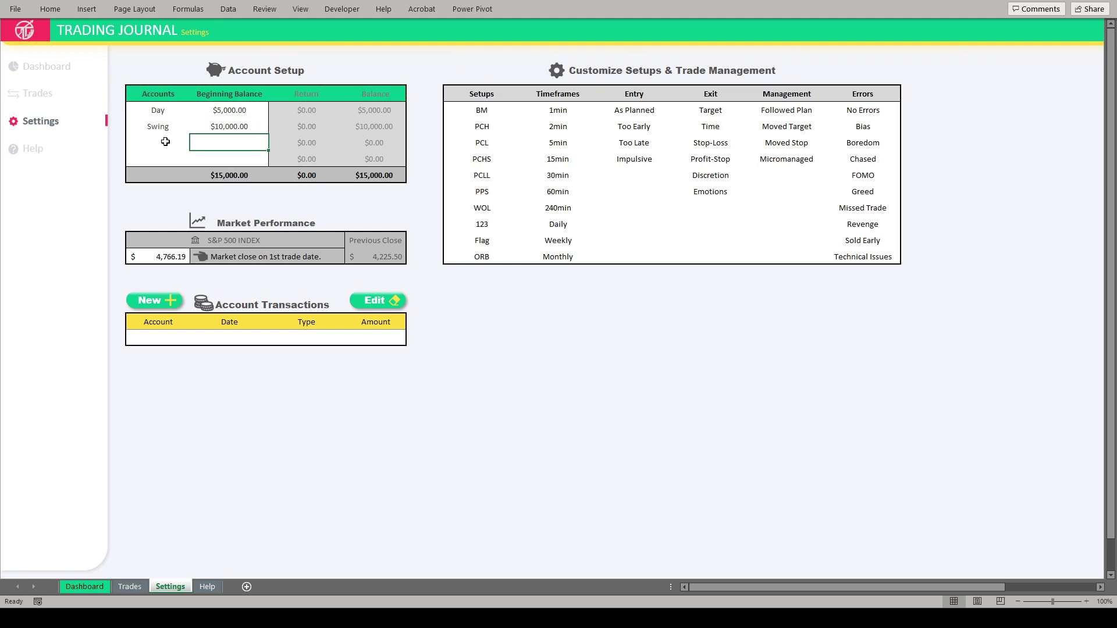
pyautogui.click(47, 67)
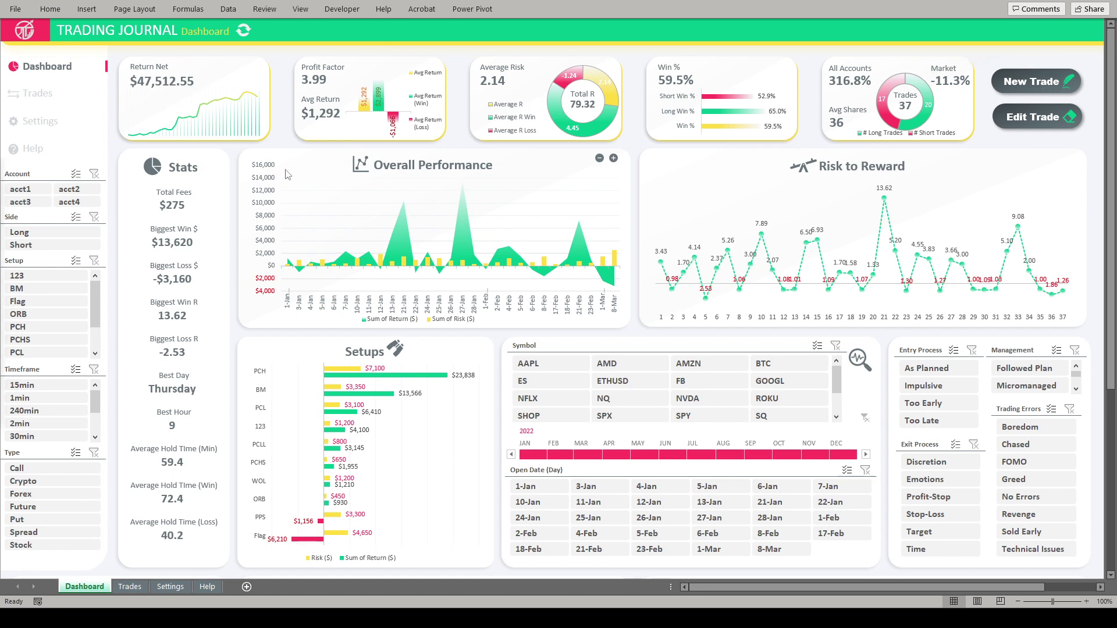
pyautogui.hotkey('ctrl', 'shift', 'n')
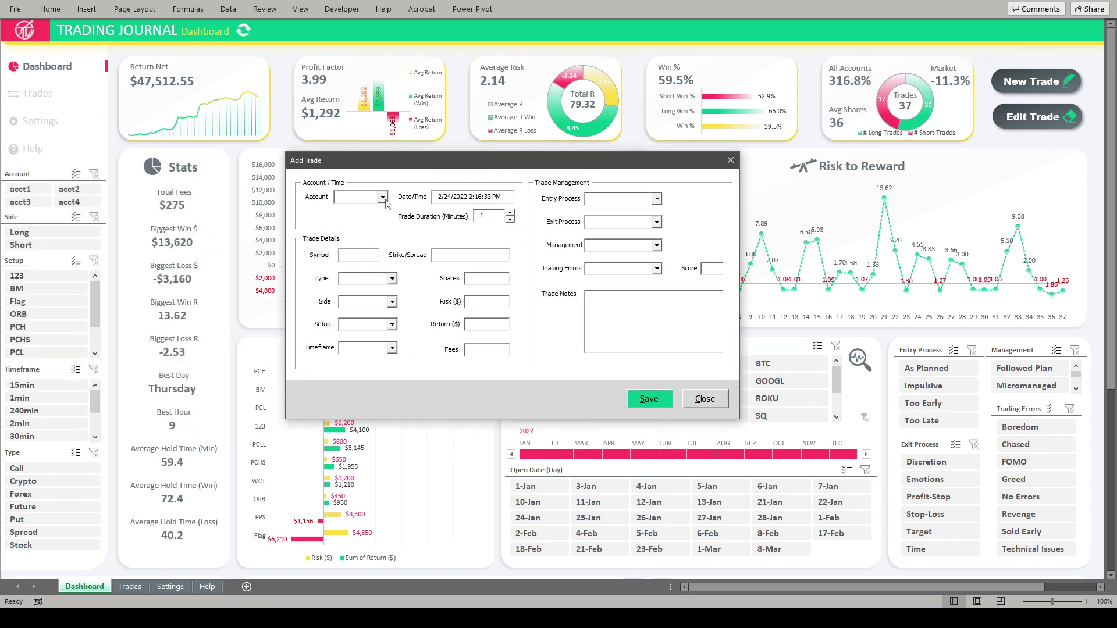
pyautogui.click(383, 198)
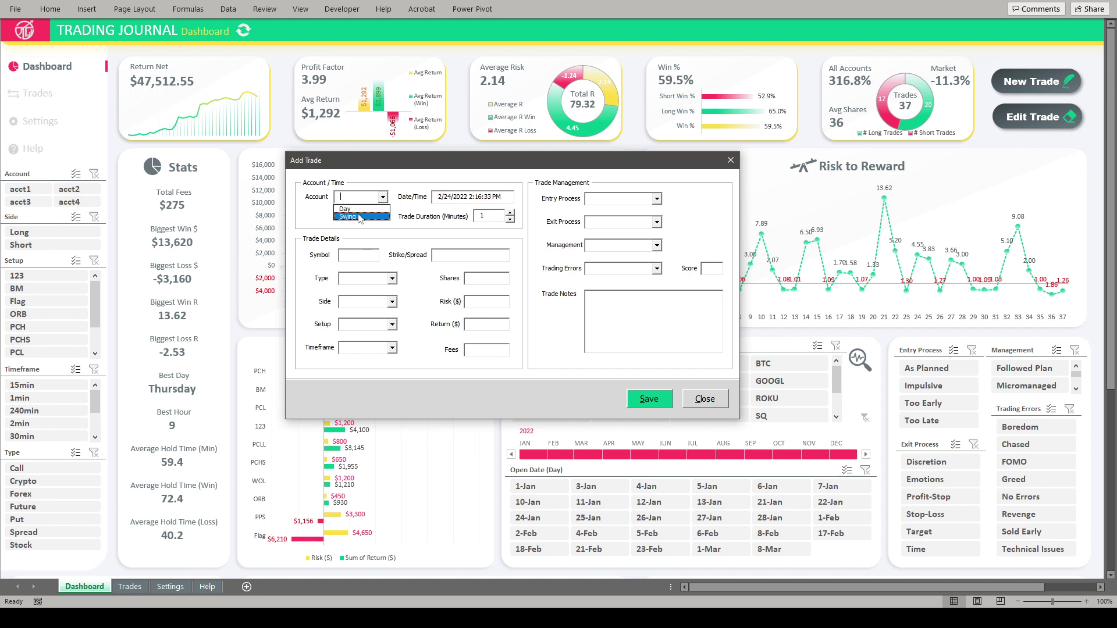
pyautogui.click(698, 401)
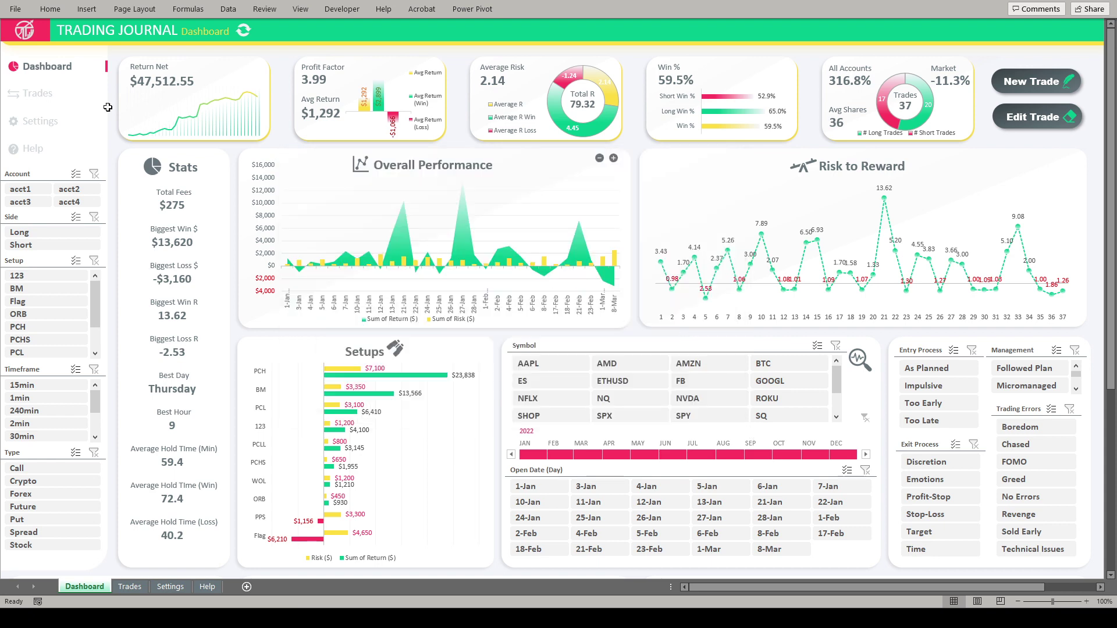
pyautogui.click(41, 99)
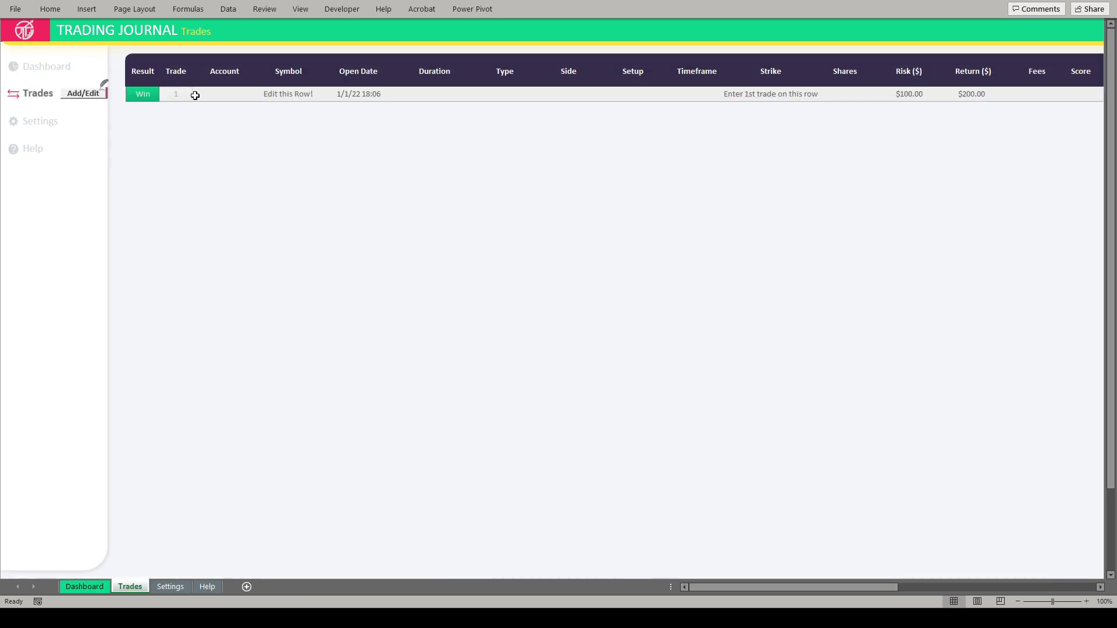
pyautogui.click(225, 94)
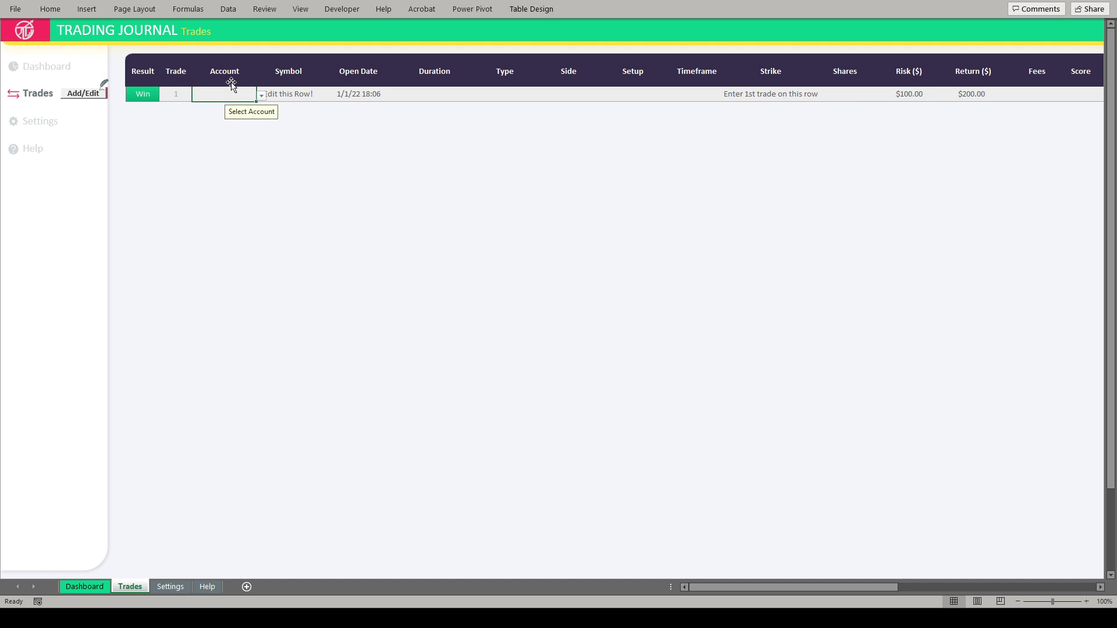
pyautogui.click(262, 96)
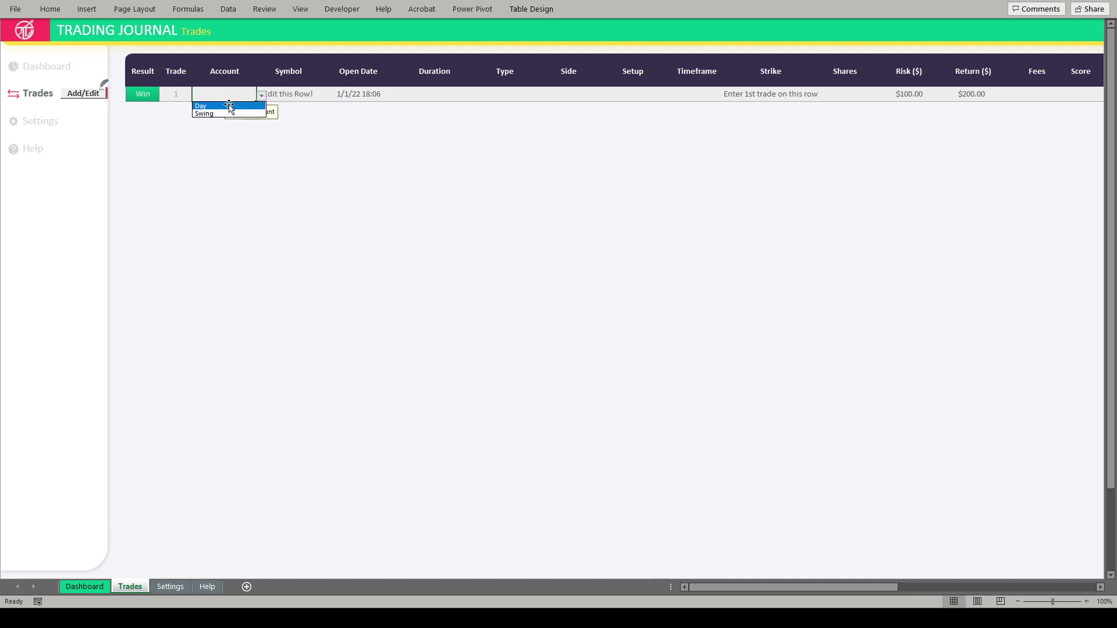
pyautogui.press('Escape')
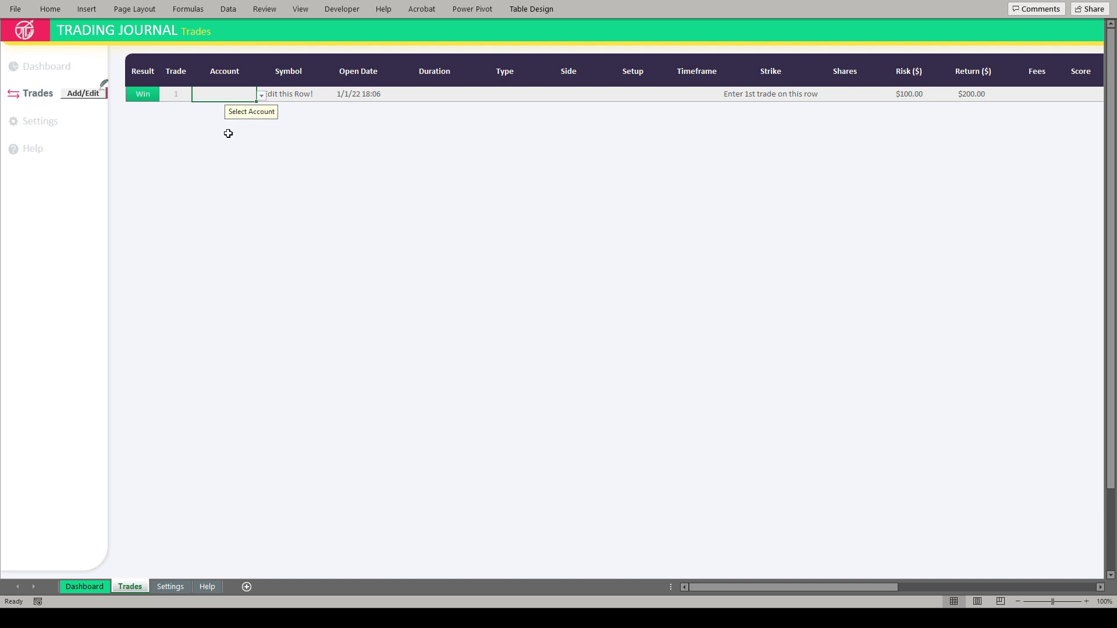
# - Return to Settings and check the Day and Swing accounts and their balances
pyautogui.click(41, 122)
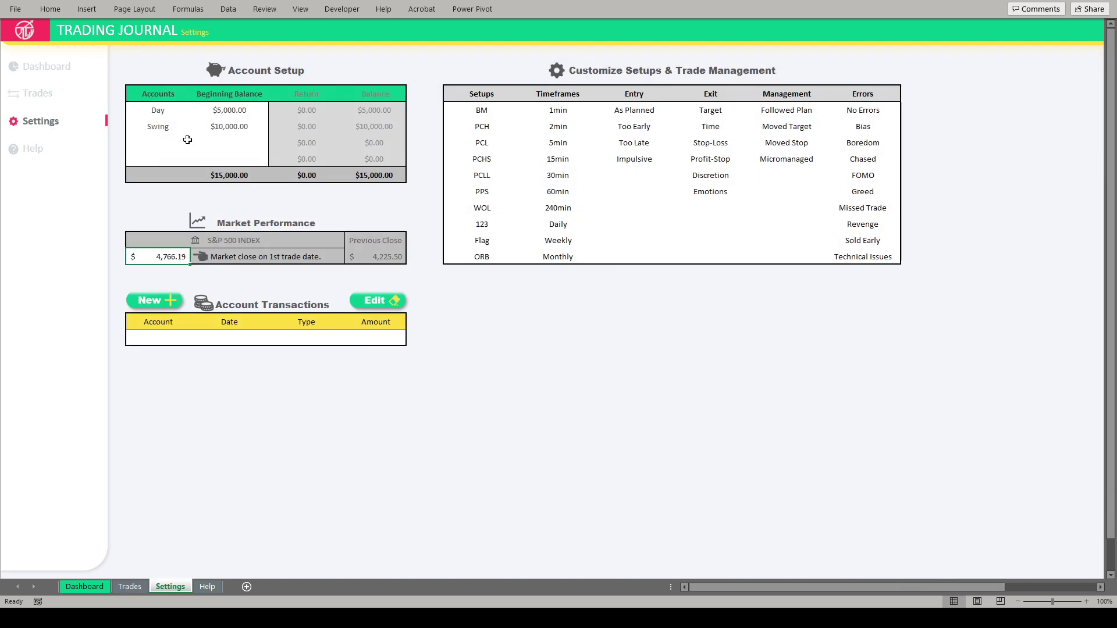
pyautogui.click(163, 111)
pyautogui.click(160, 127)
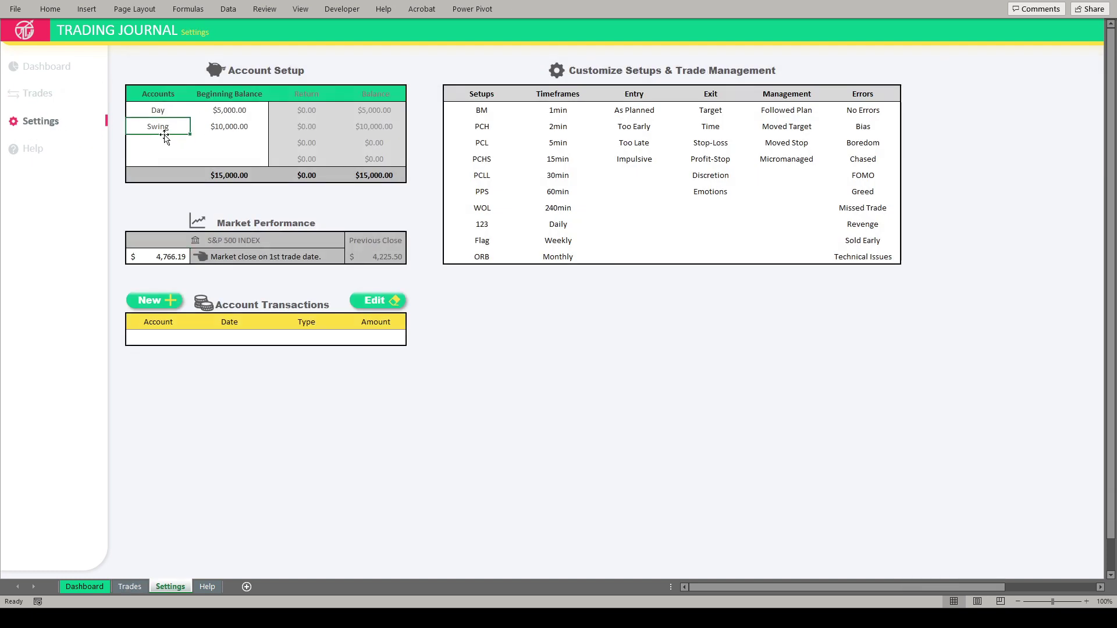
pyautogui.click(226, 112)
pyautogui.click(231, 127)
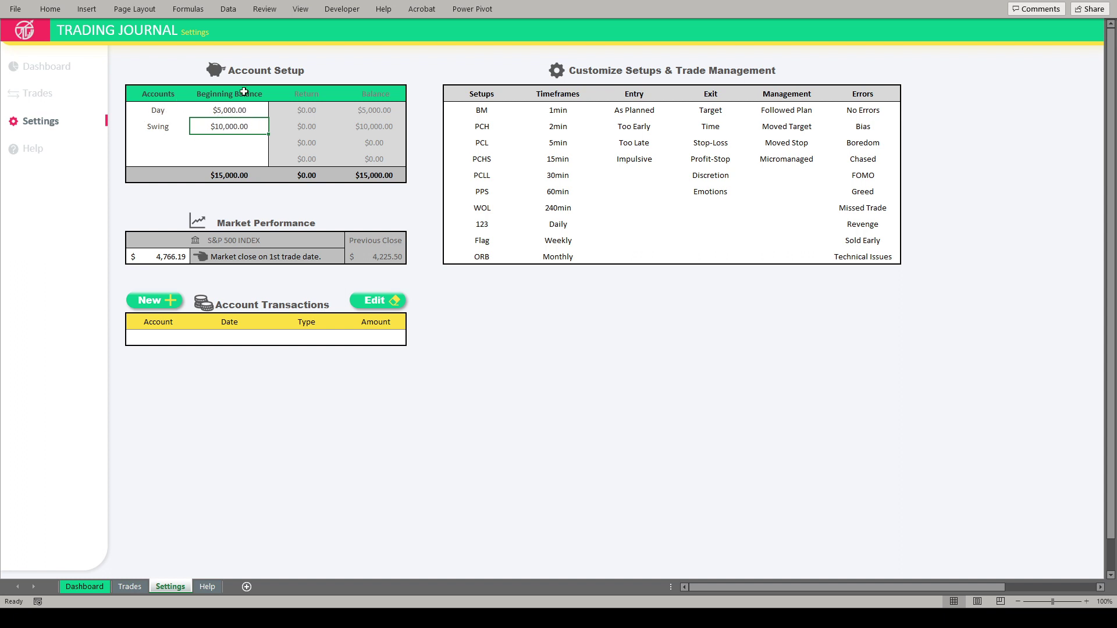
# - Clear setups PCHS through ORB, leaving only BM, PCH and PCL
pyautogui.moveTo(485, 110); pyautogui.dragTo(490, 257)
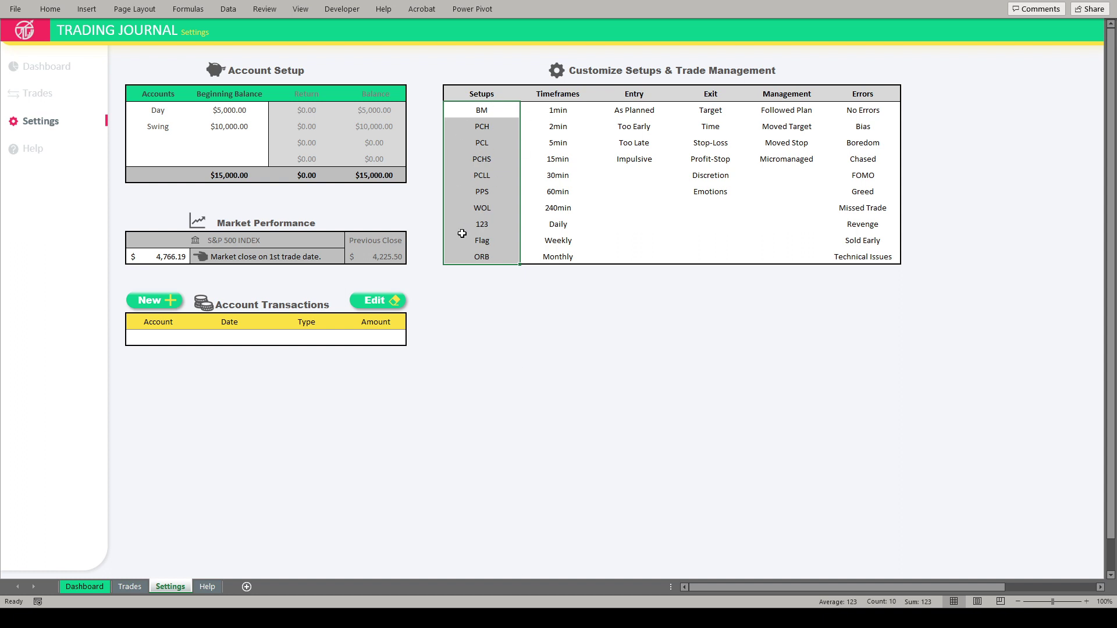
pyautogui.click(558, 145)
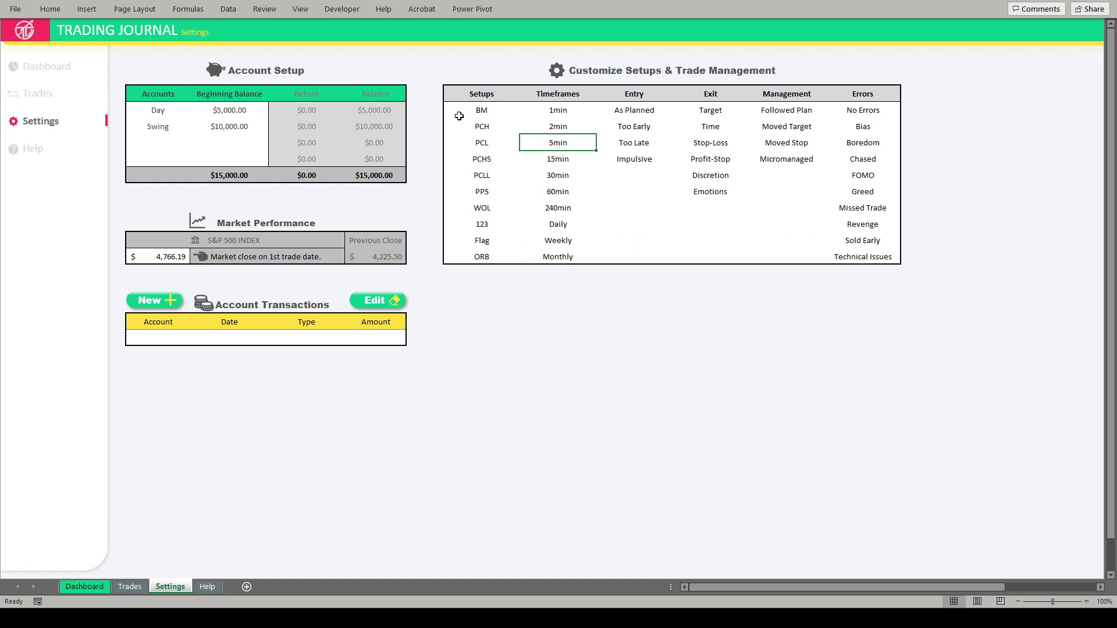
pyautogui.moveTo(476, 157); pyautogui.dragTo(488, 251)
pyautogui.press('Delete')
pyautogui.click(482, 111)
pyautogui.click(482, 128)
pyautogui.click(482, 143)
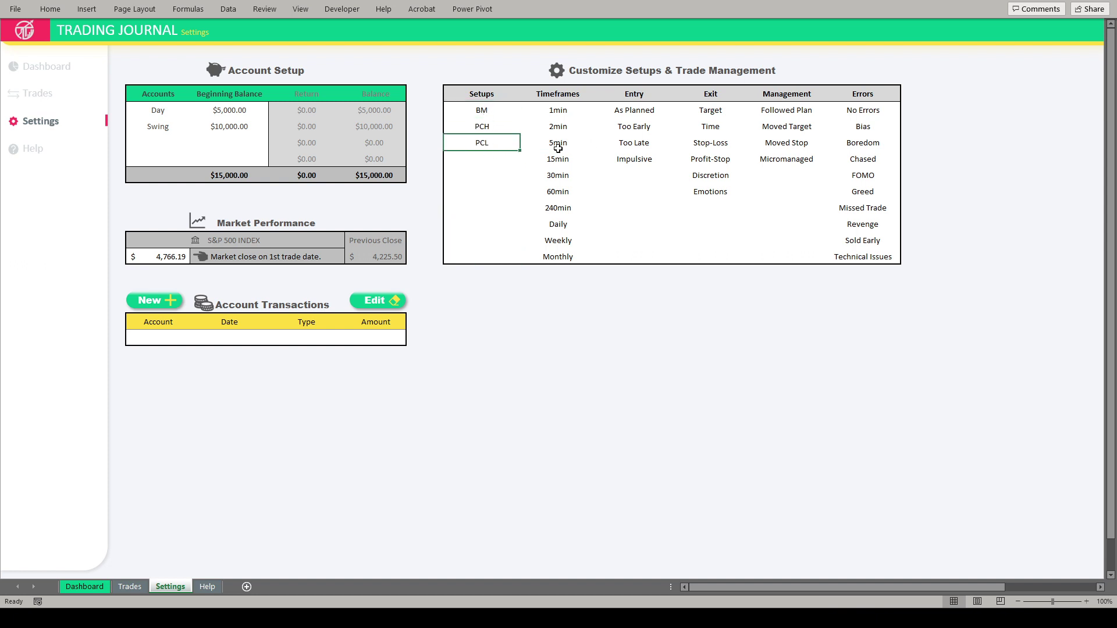
# - Clear timeframes 15min through Monthly, leaving only 1min, 2min and 5min
pyautogui.moveTo(555, 150); pyautogui.dragTo(562, 251)
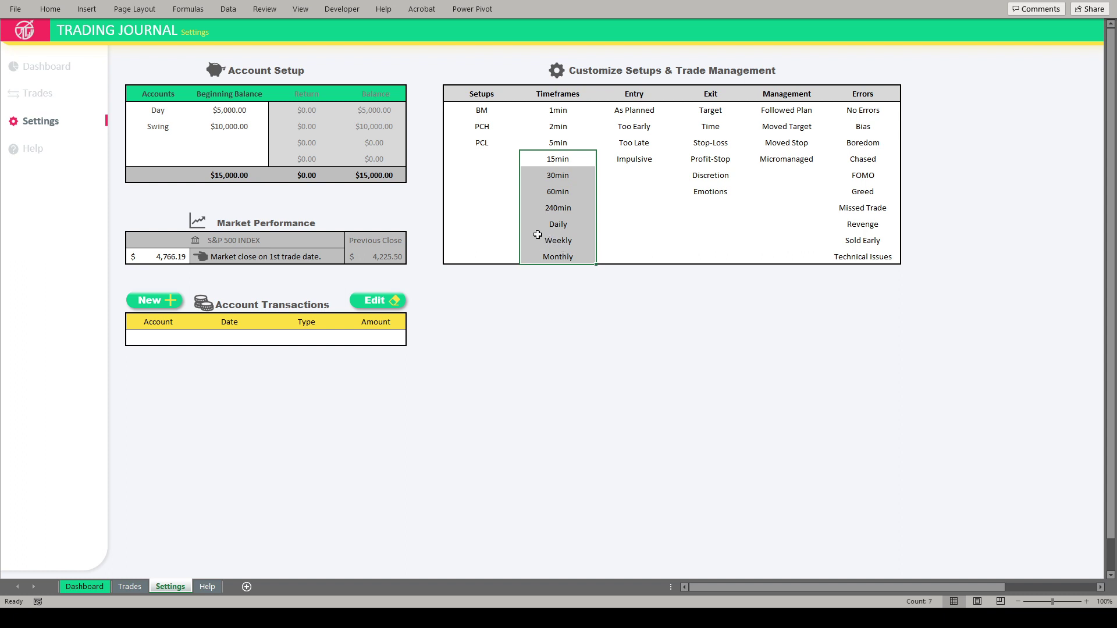
pyautogui.press('Delete')
pyautogui.press('Right')
pyautogui.click(562, 109)
pyautogui.click(560, 128)
pyautogui.click(558, 116)
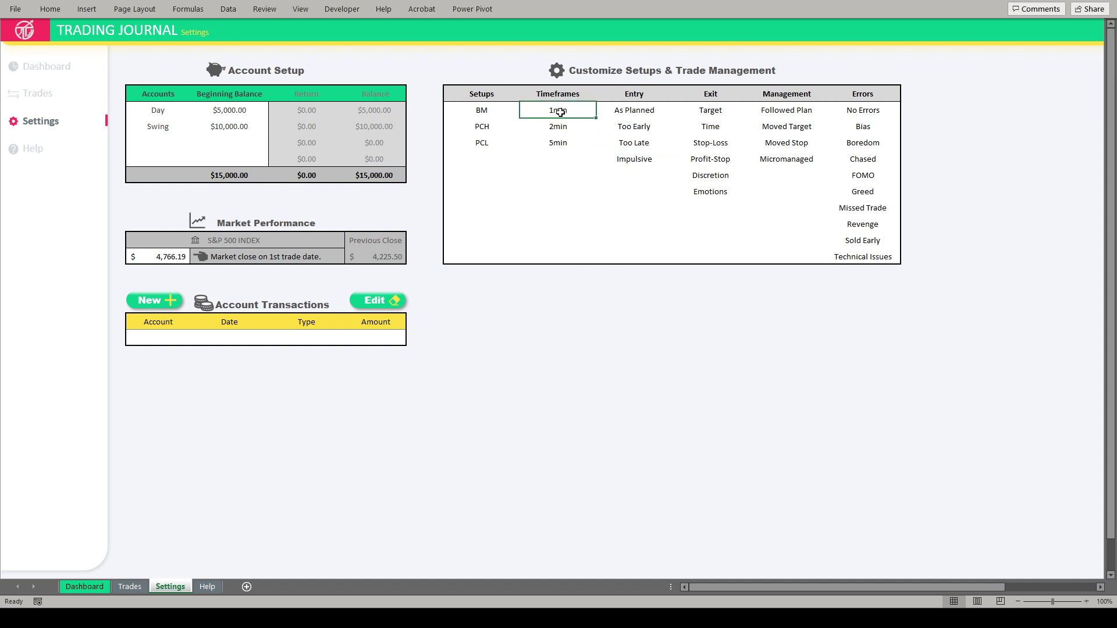
pyautogui.click(561, 126)
pyautogui.click(559, 142)
pyautogui.moveTo(558, 159); pyautogui.dragTo(559, 180)
pyautogui.click(560, 207)
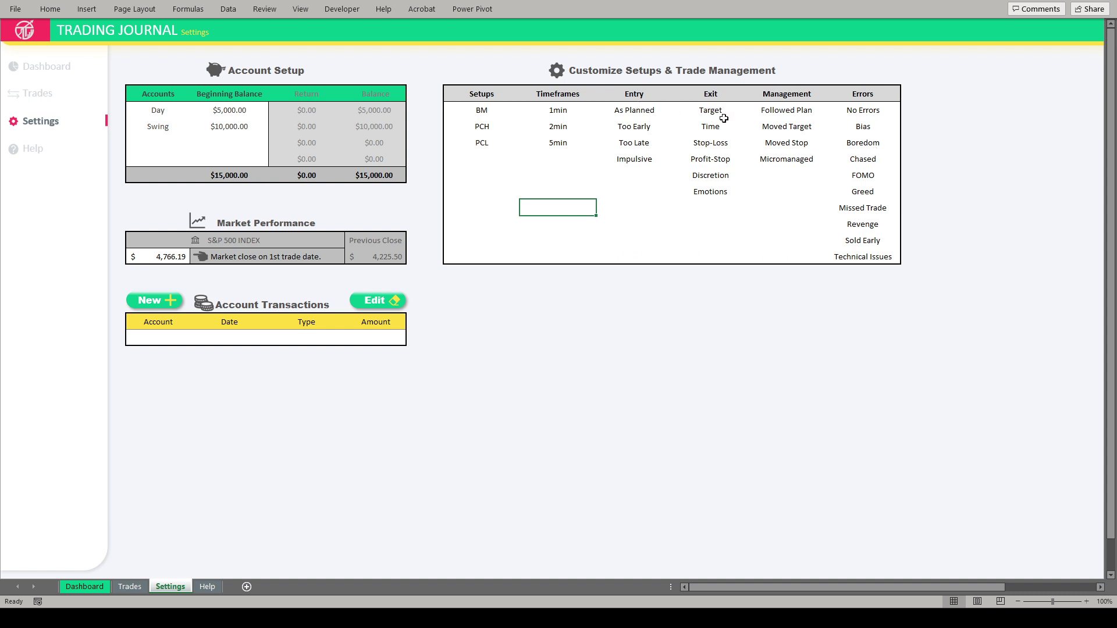
# - Look over the Errors and Exit lists, including Boredom, No Errors and Time
pyautogui.click(871, 142)
pyautogui.click(873, 110)
pyautogui.click(867, 143)
pyautogui.click(687, 133)
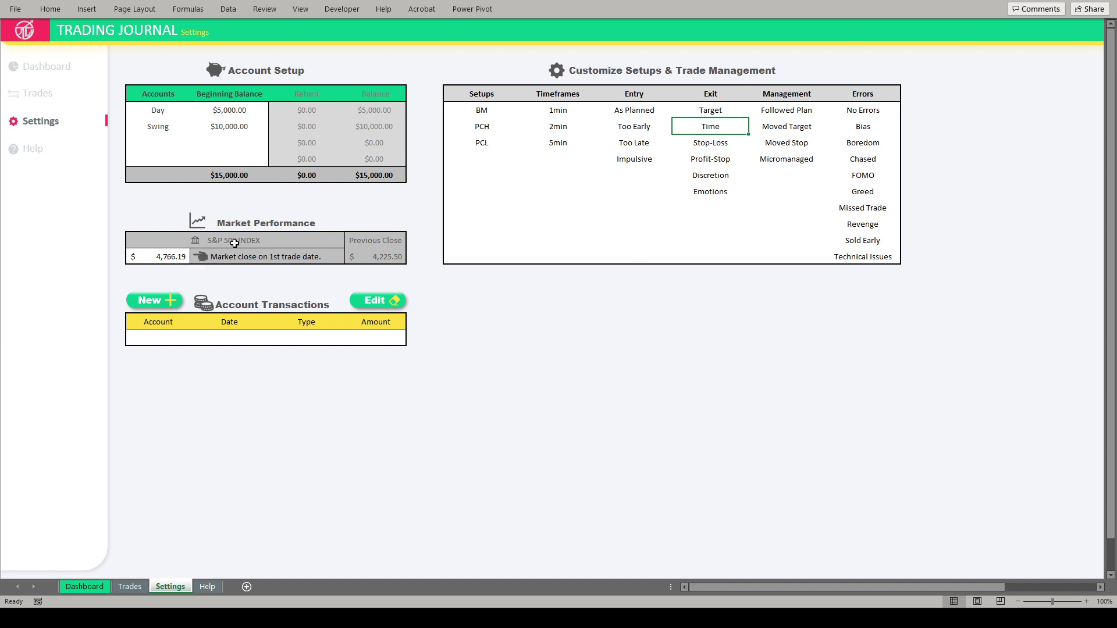
# - View the S&P 500 INDEX stock details card and close it
pyautogui.click(196, 242)
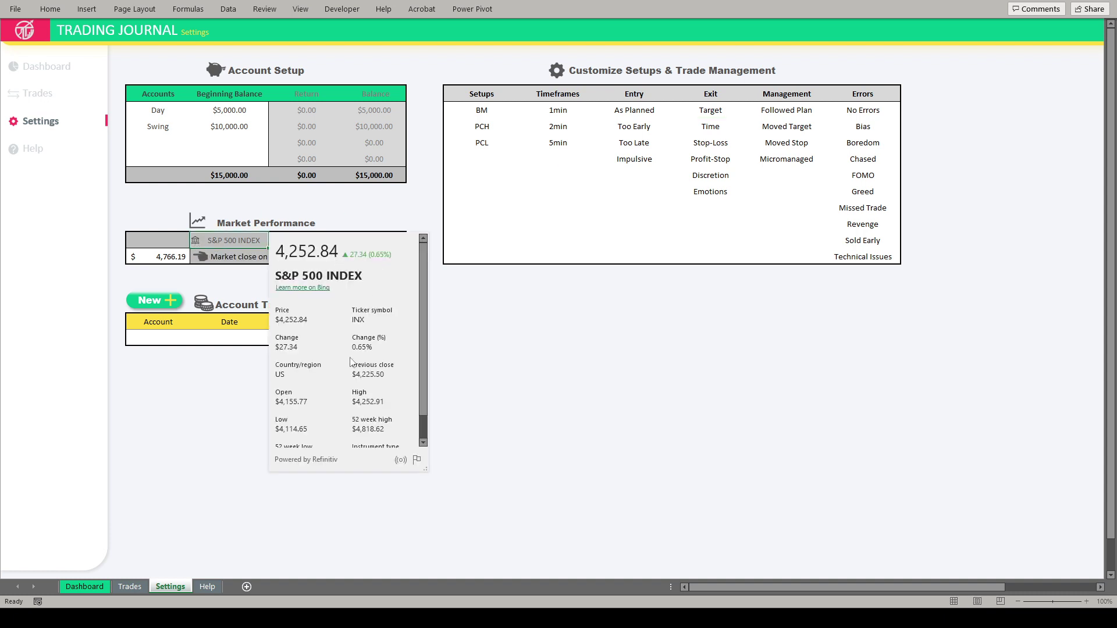
pyautogui.scroll(-1, 395, 338)
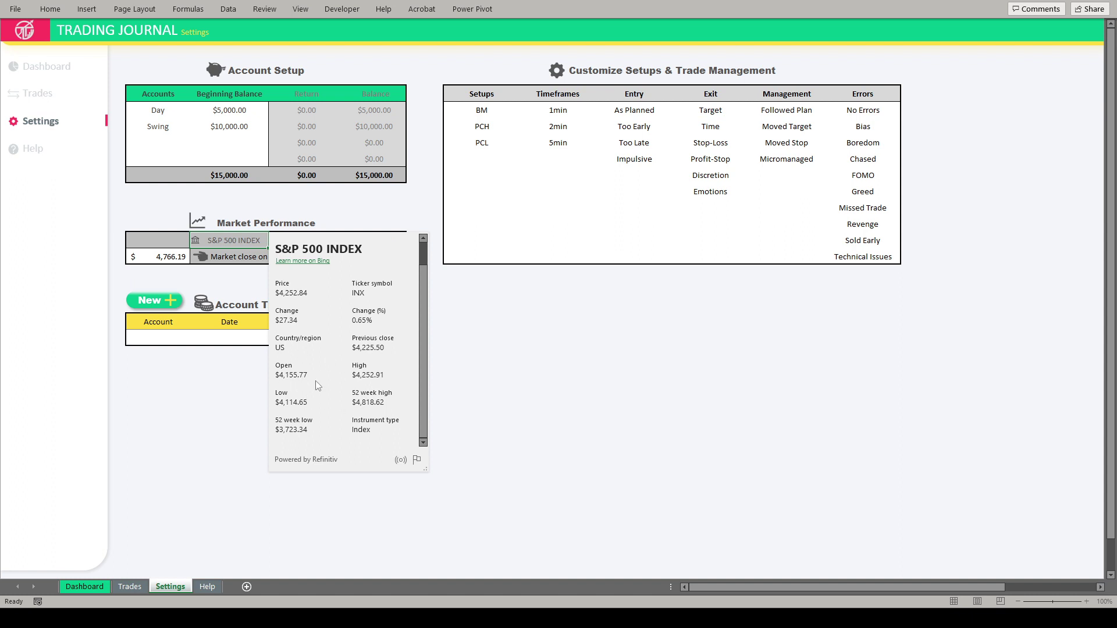
pyautogui.click(213, 387)
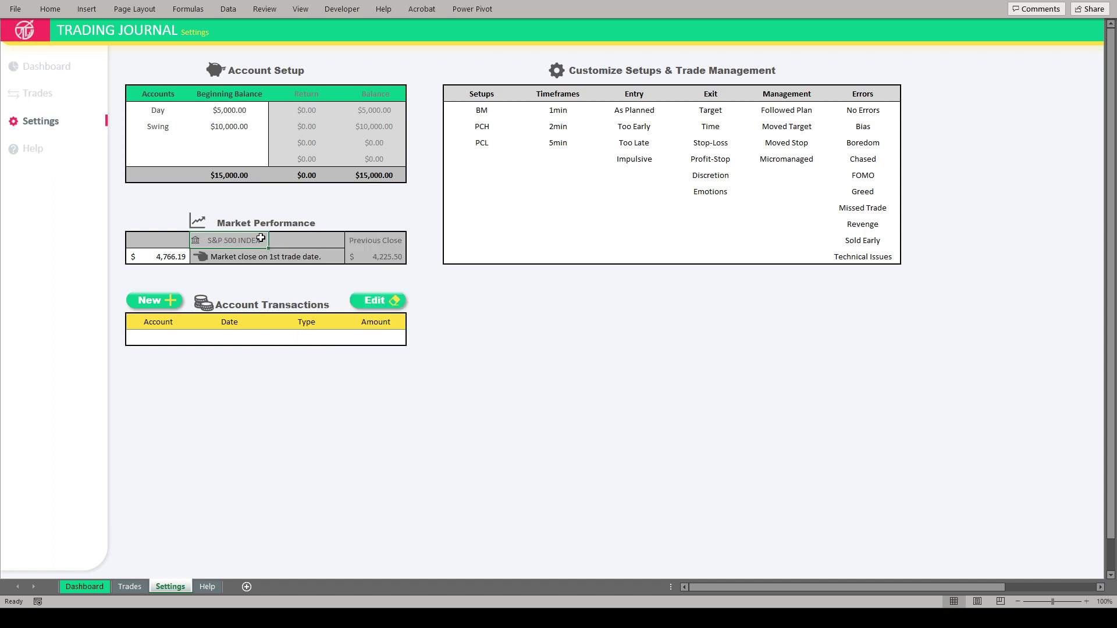
# - Change the S&P 500 market close value from 4,766.19 to 4,500
pyautogui.click(173, 259)
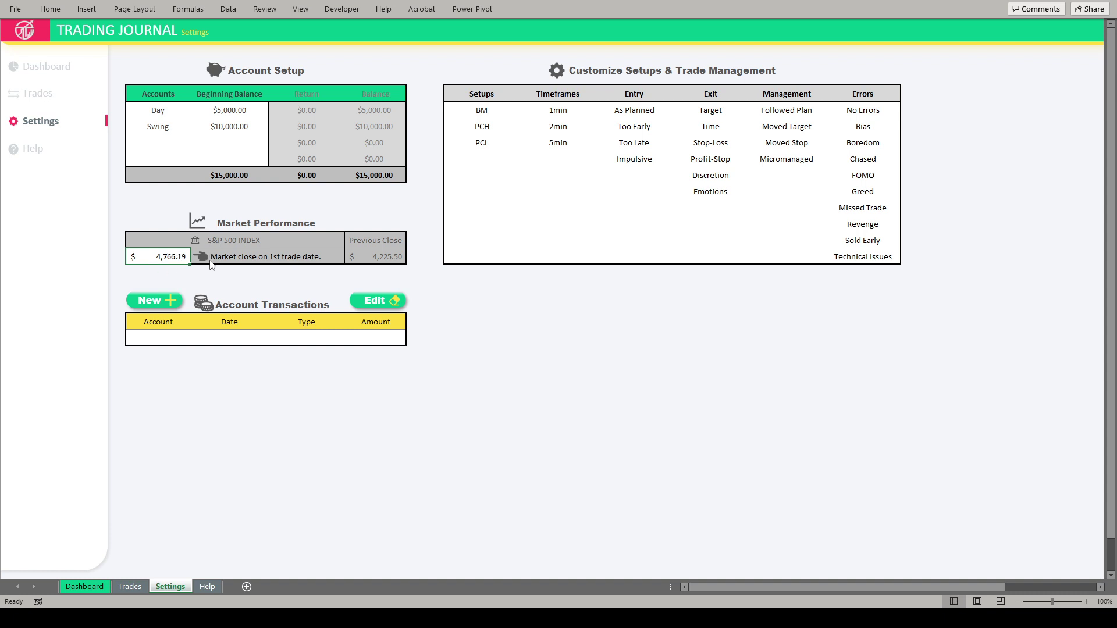
pyautogui.write('4,5')
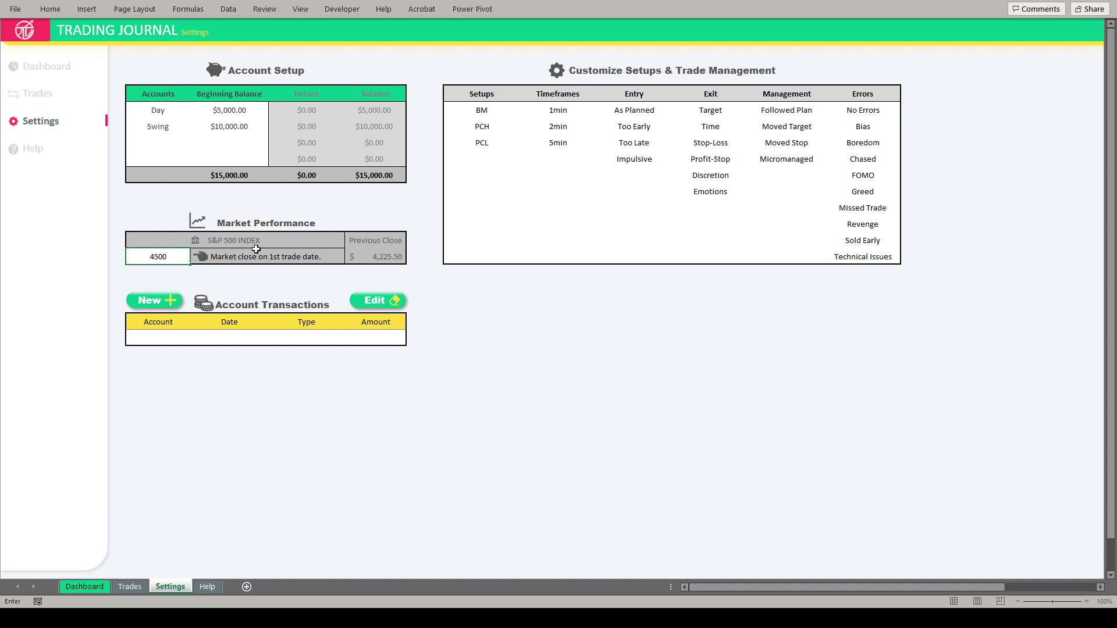
pyautogui.write('00')
pyautogui.press('Return')
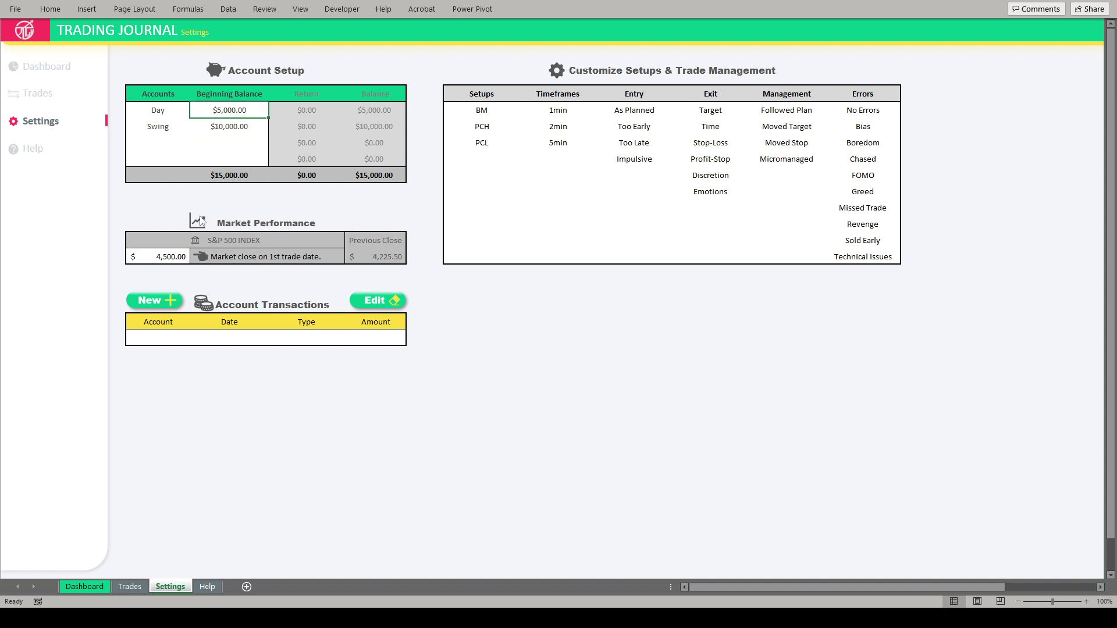
pyautogui.click(154, 257)
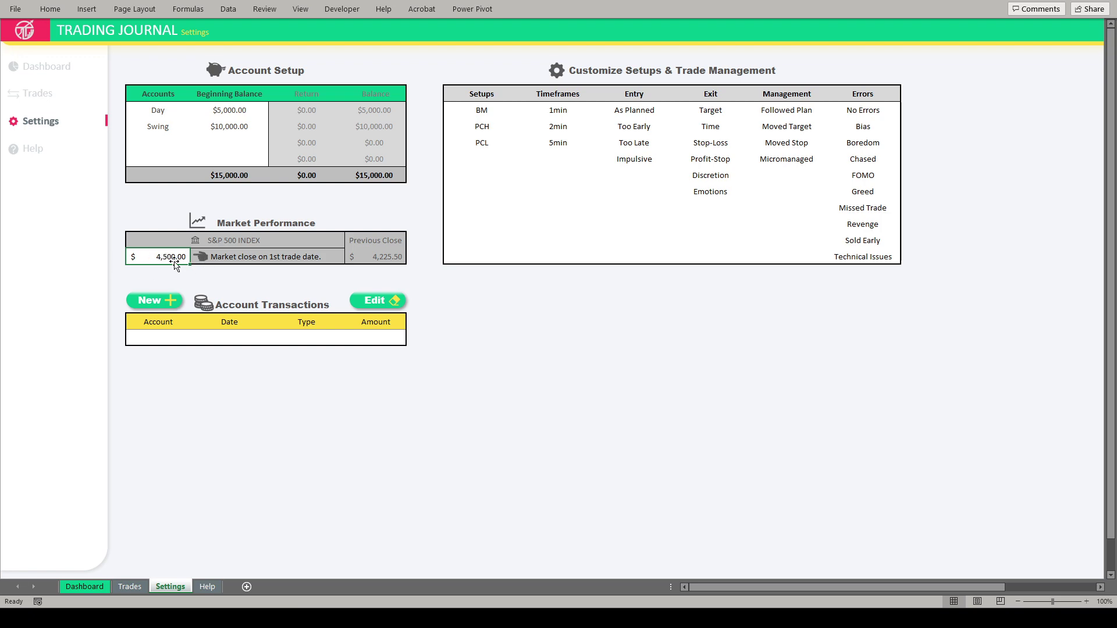
pyautogui.click(80, 71)
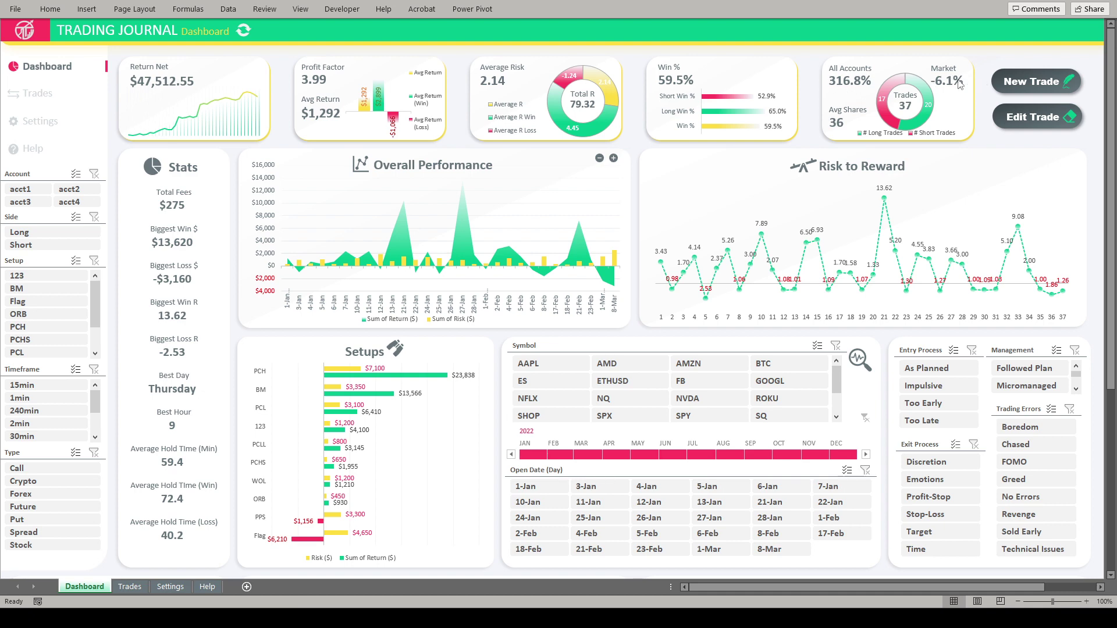
pyautogui.click(38, 128)
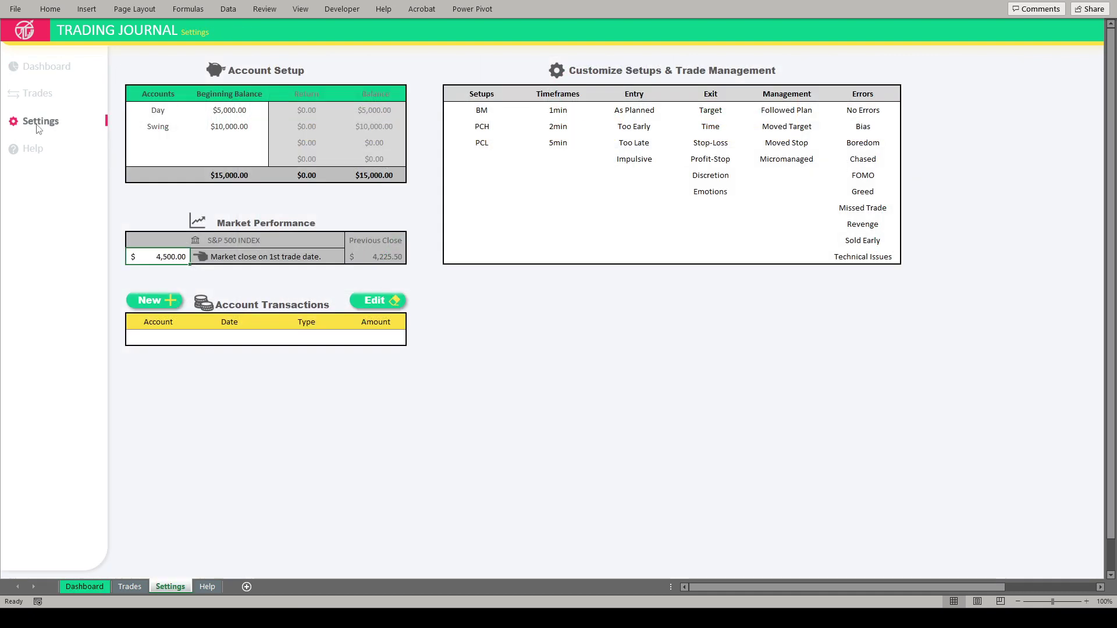
pyautogui.click(240, 241)
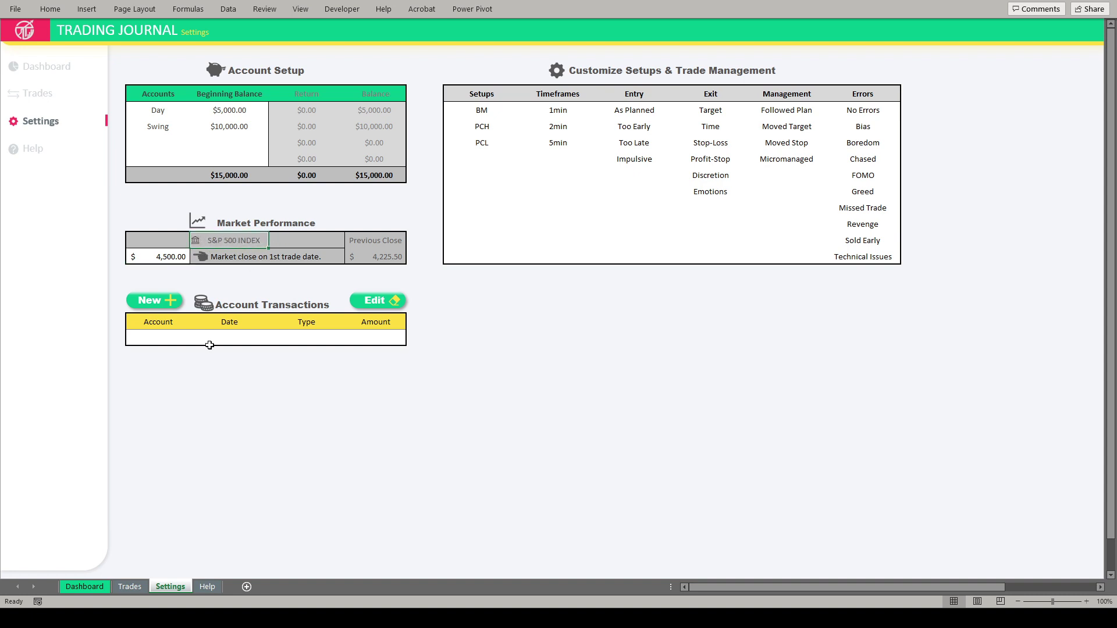
pyautogui.write('NIF')
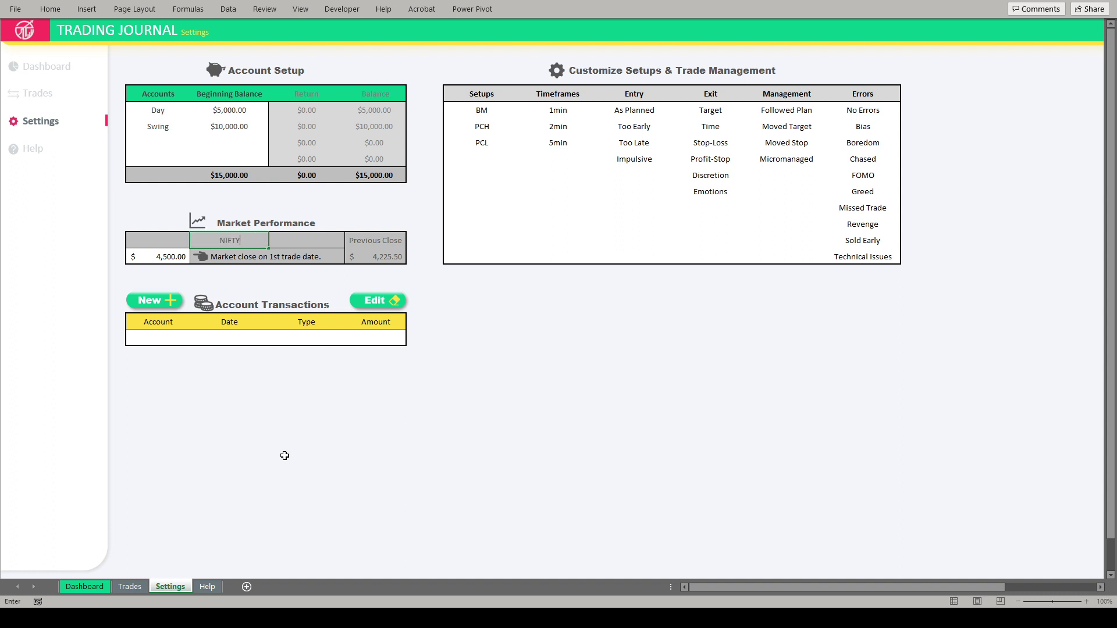
pyautogui.write('TY')
pyautogui.press('Return')
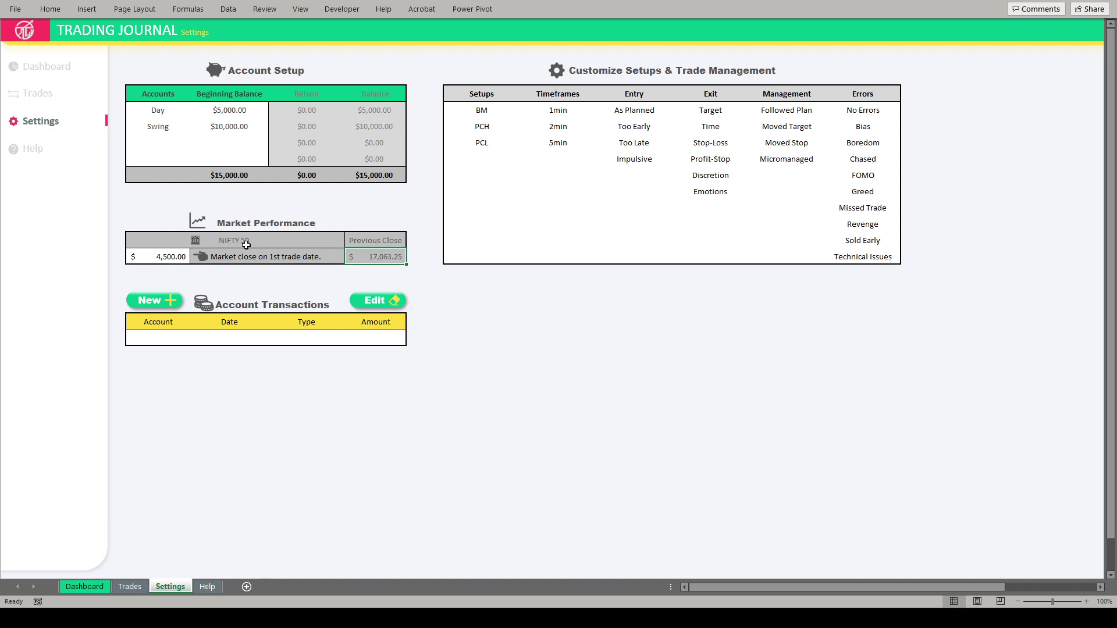
pyautogui.click(174, 256)
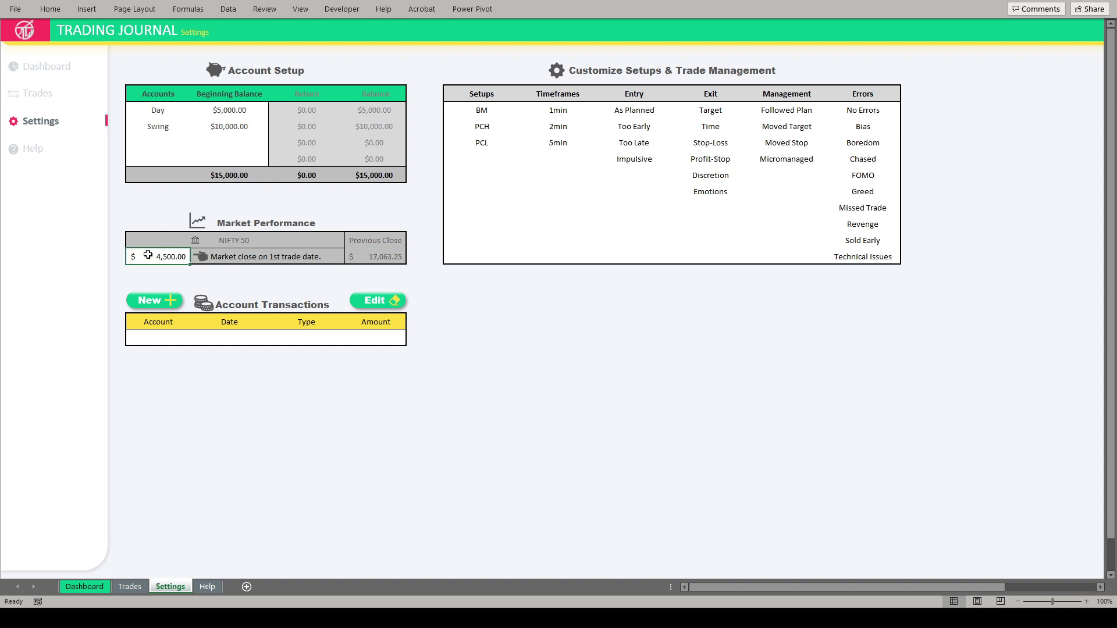
pyautogui.hotkey('ctrl', 'z')
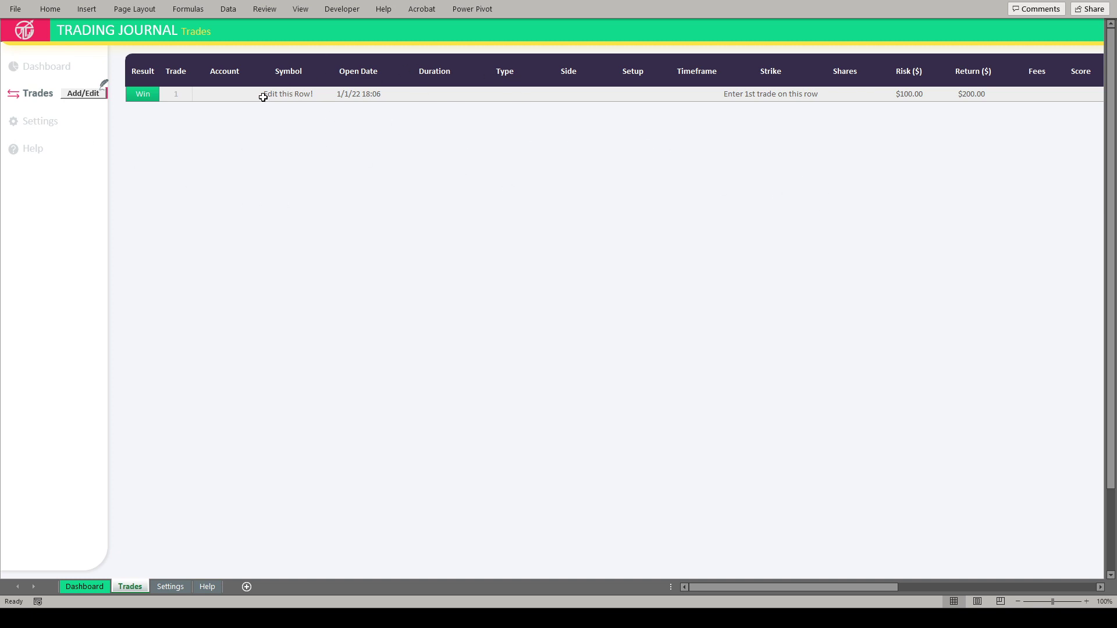
# - Set the first trade's Account to Day and its Symbol to SPX
pyautogui.moveTo(226, 95); pyautogui.dragTo(948, 93)
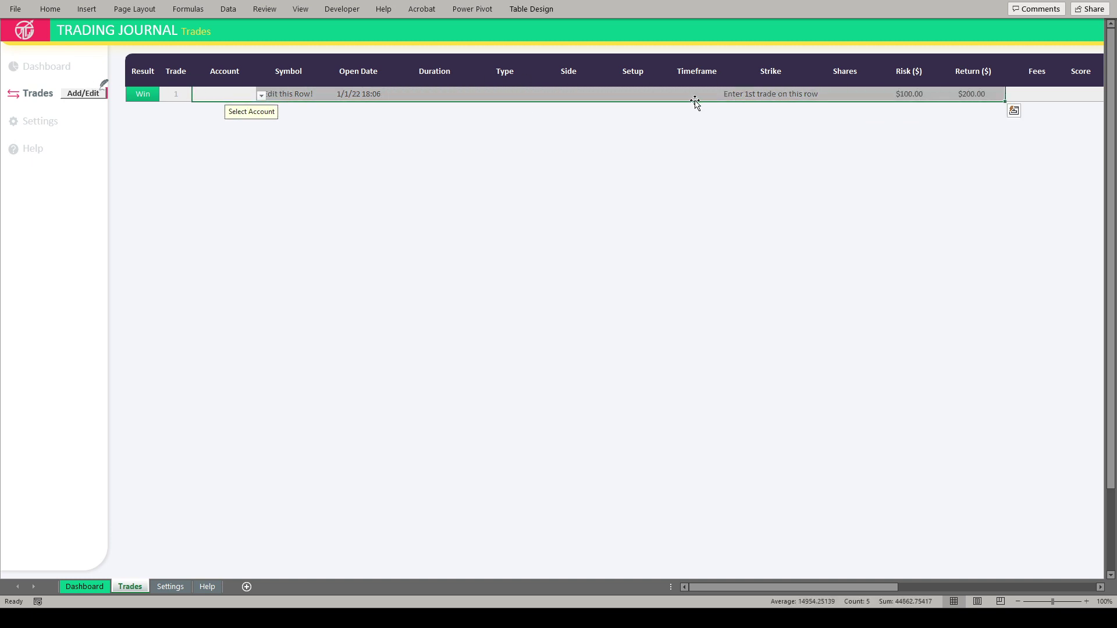
pyautogui.click(203, 140)
pyautogui.click(214, 97)
pyautogui.click(261, 95)
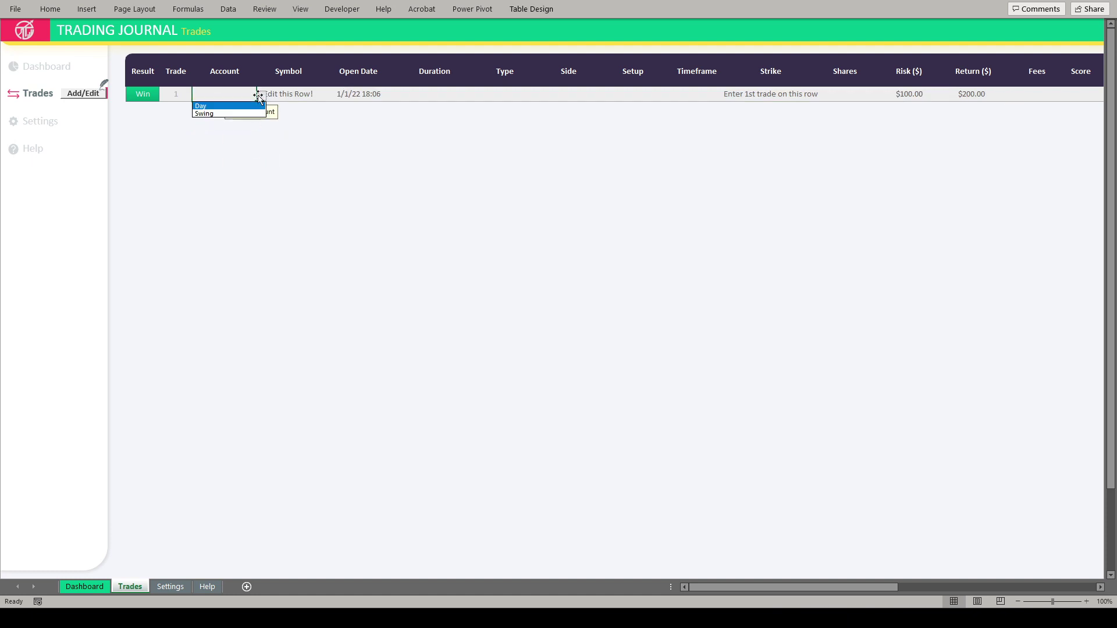
pyautogui.click(211, 106)
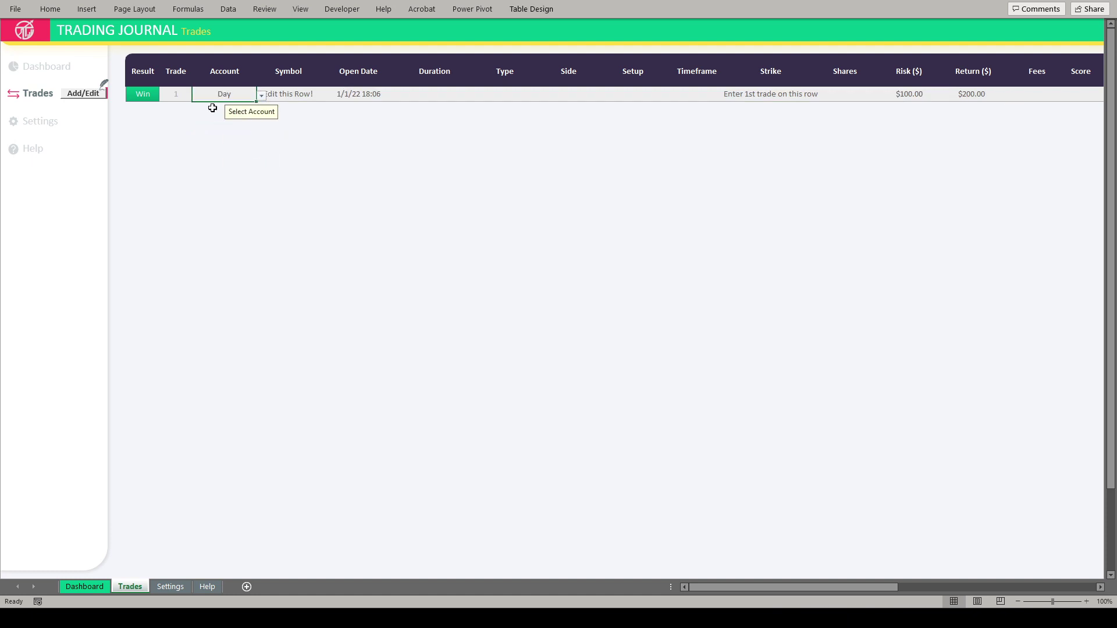
pyautogui.click(289, 96)
pyautogui.write('sp')
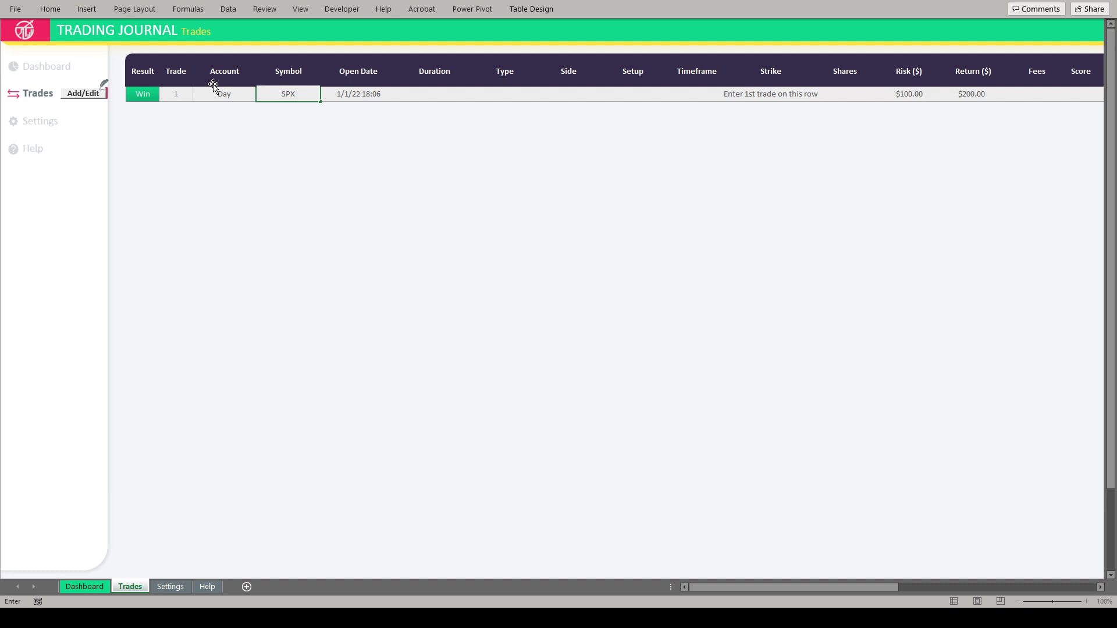
pyautogui.press('Tab')
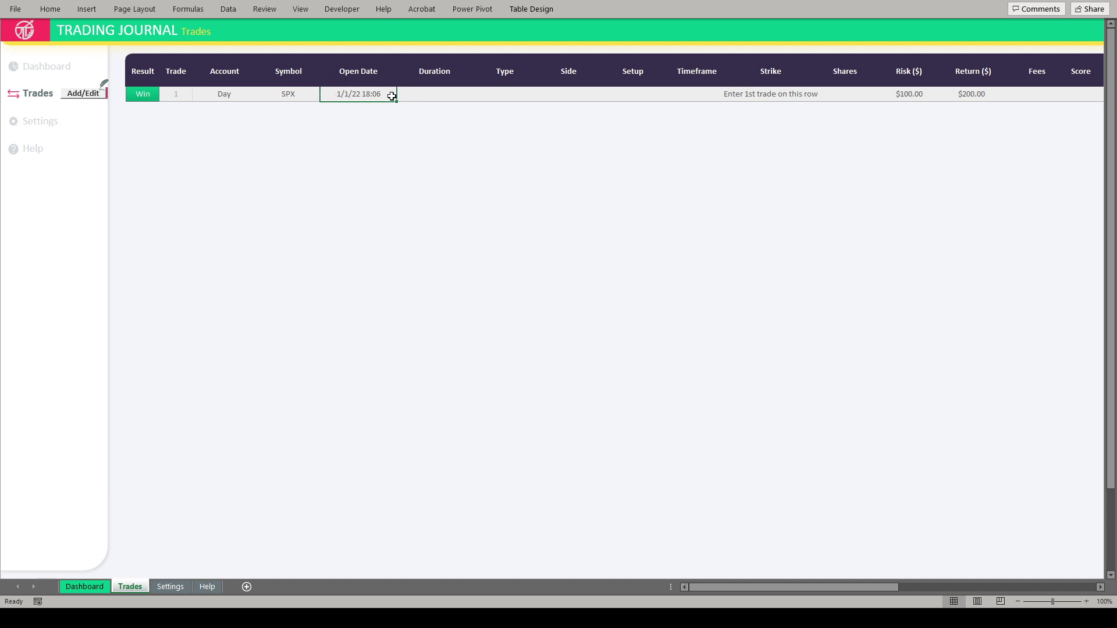
# - Check the first trade's Duration, Type, Side, Setup, Strike, Result and trade-number entries
pyautogui.click(433, 94)
pyautogui.click(512, 95)
pyautogui.click(588, 93)
pyautogui.click(640, 94)
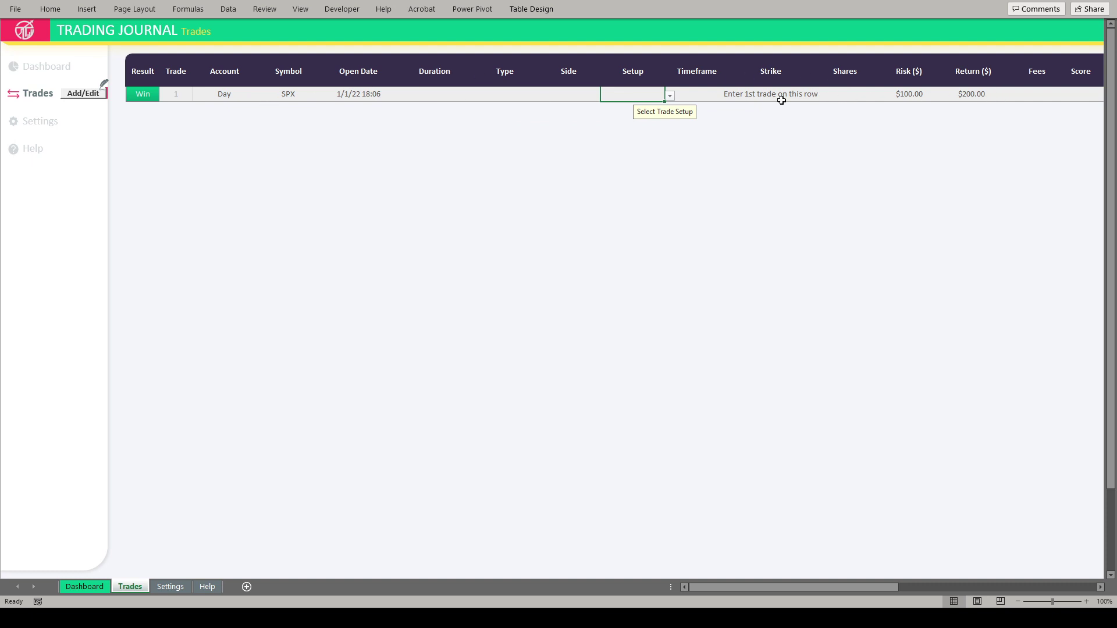
pyautogui.click(760, 95)
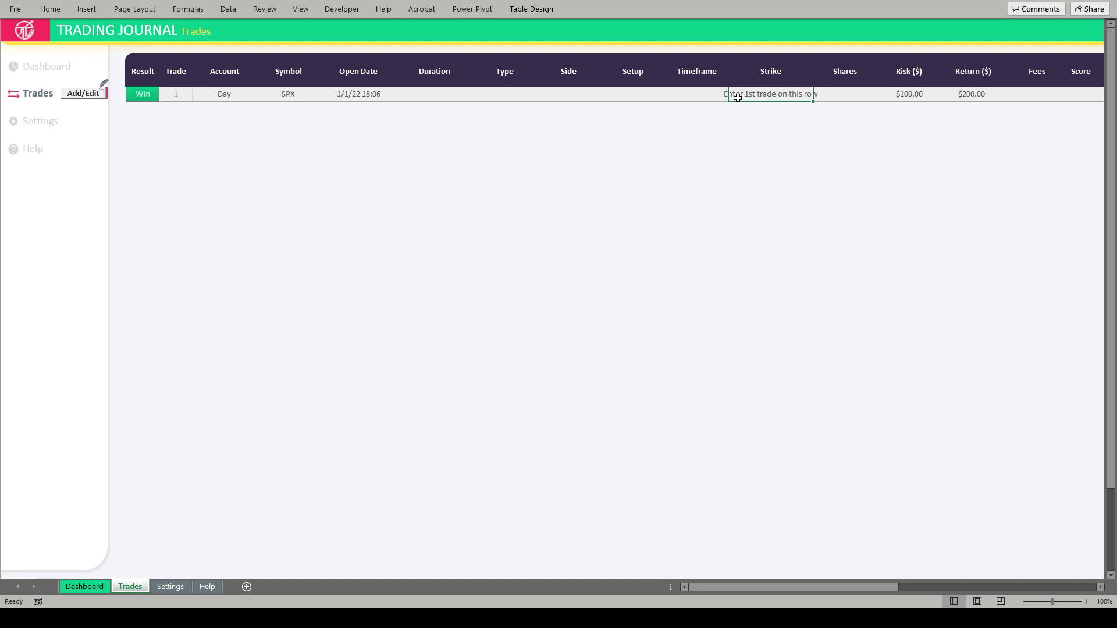
pyautogui.click(145, 98)
pyautogui.click(163, 98)
pyautogui.click(152, 98)
pyautogui.click(161, 99)
pyautogui.click(150, 94)
pyautogui.click(182, 95)
# - Inspect the Notes, Weekday, R Realized and $200.00 formula columns further right
pyautogui.hscroll(5, 436, 125)
pyautogui.hscroll(5, 436, 125)
pyautogui.click(460, 95)
pyautogui.click(508, 95)
pyautogui.click(583, 97)
pyautogui.click(669, 100)
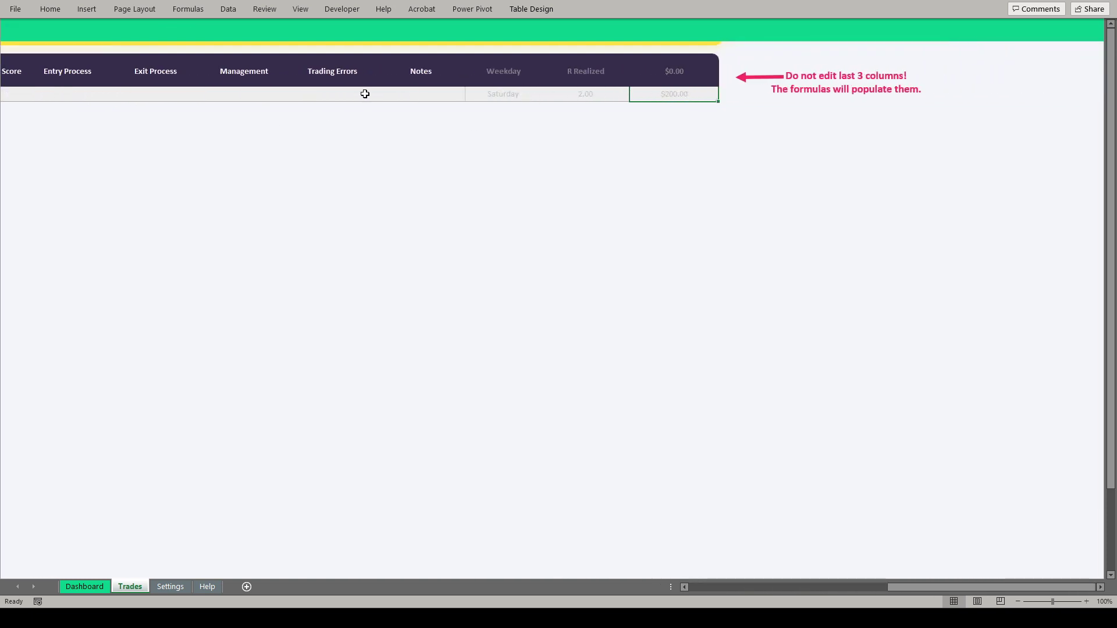
pyautogui.moveTo(498, 94); pyautogui.dragTo(681, 105)
pyautogui.hscroll(-10, 334, 120)
pyautogui.hscroll(-3, 334, 120)
pyautogui.click(505, 94)
# - Revisit the trade's Duration, Type and Side entries and reselect the SPX symbol
pyautogui.click(411, 95)
pyautogui.click(491, 93)
pyautogui.click(561, 91)
pyautogui.click(491, 92)
pyautogui.click(478, 98)
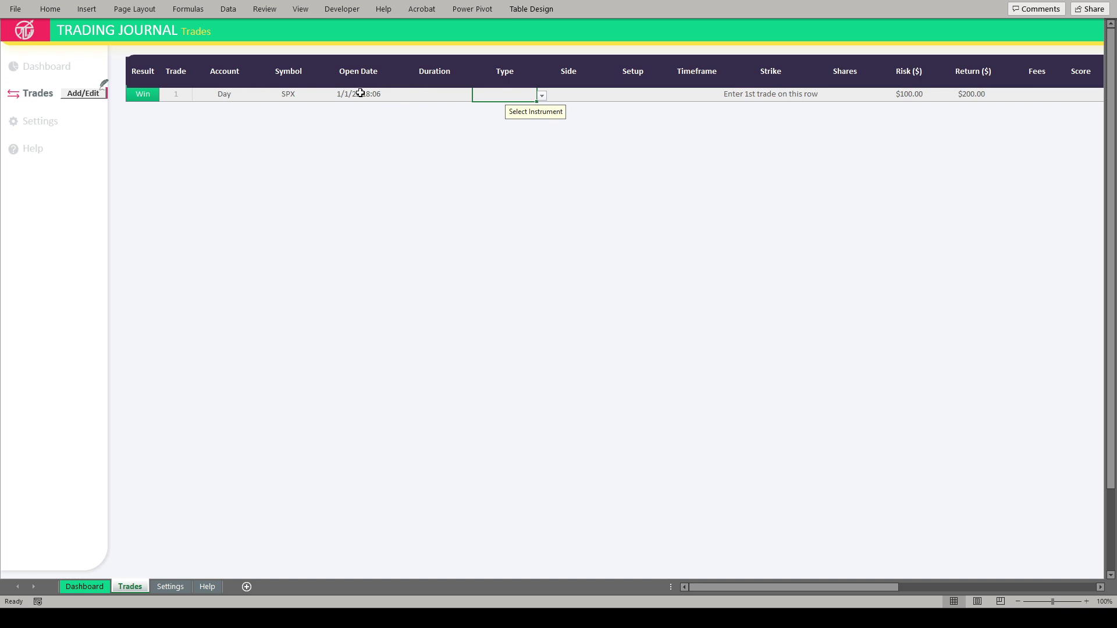
pyautogui.click(294, 96)
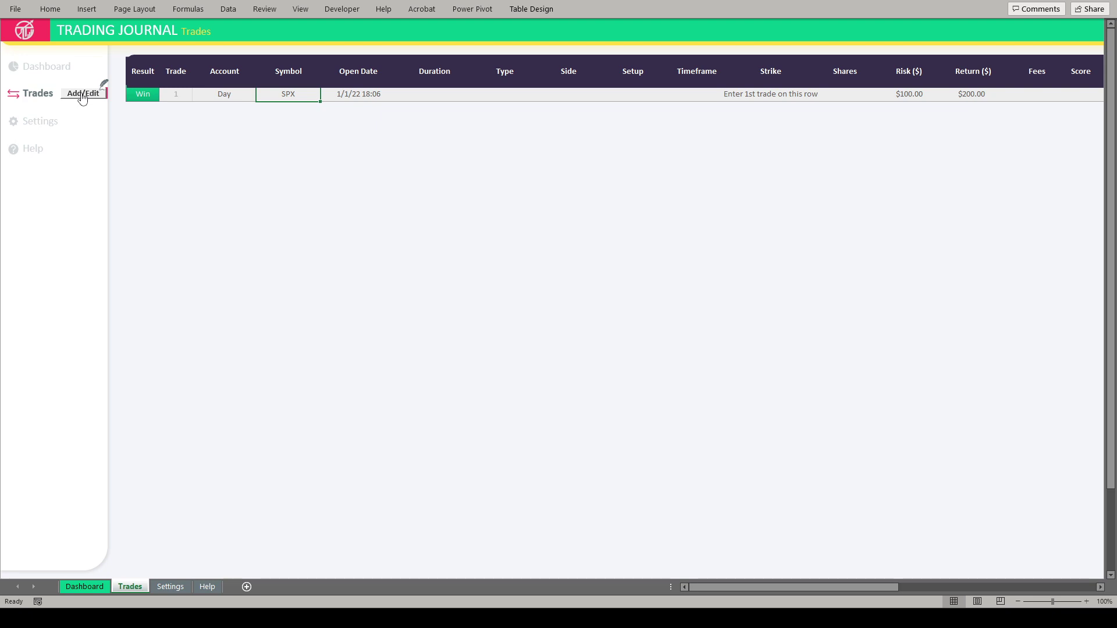
# - Open the first trade in the Edit Trade form from the Dashboard
pyautogui.click(55, 68)
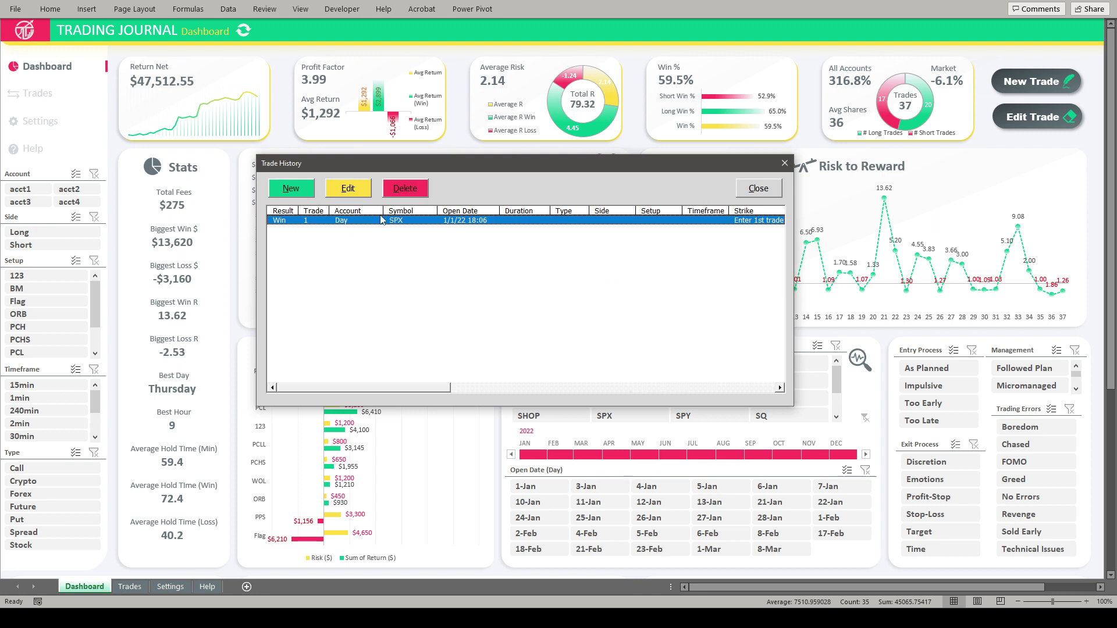
pyautogui.click(348, 187)
pyautogui.moveTo(175, 181); pyautogui.dragTo(395, 208)
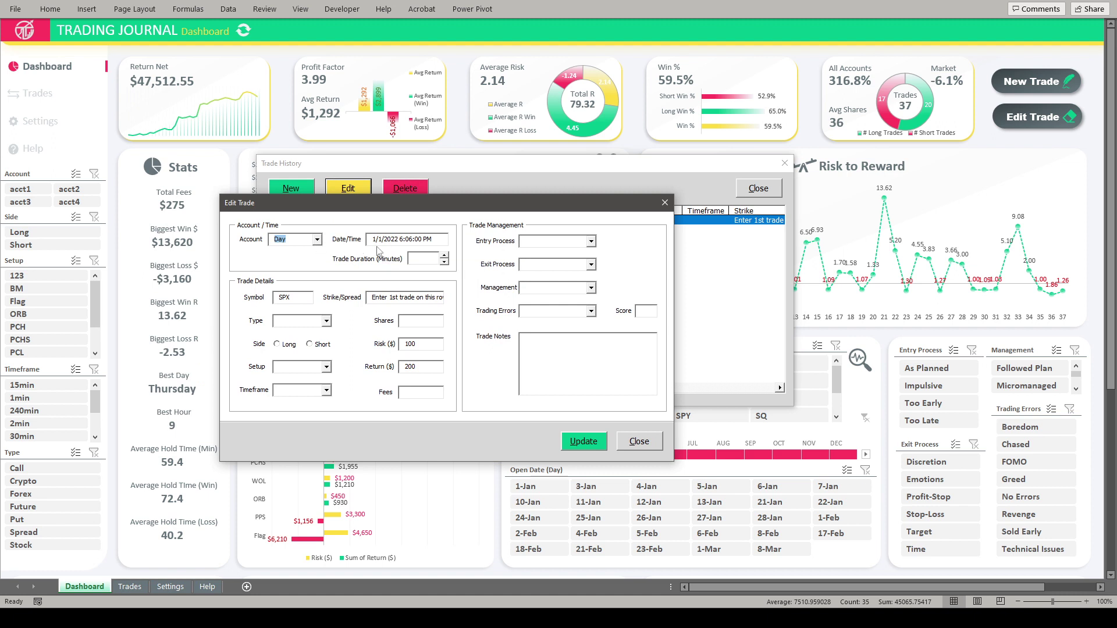
# - Keep Day as the account and enter 2/24/22 13:00 as the date/time
pyautogui.click(317, 240)
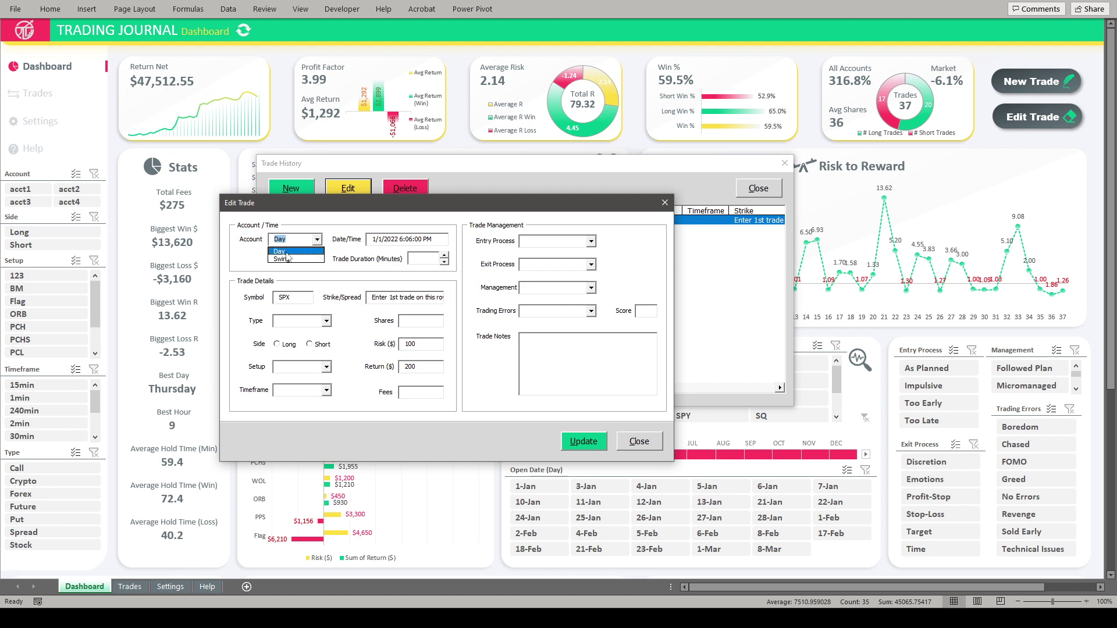
pyautogui.click(292, 252)
pyautogui.press('Tab')
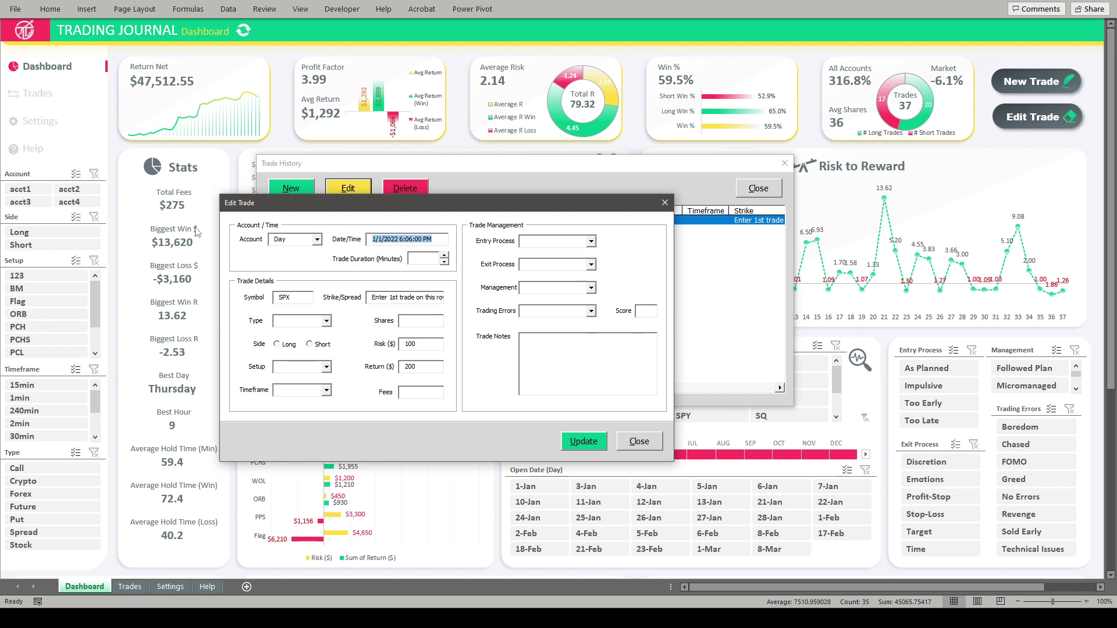
pyautogui.write('2/24/22 13:00')
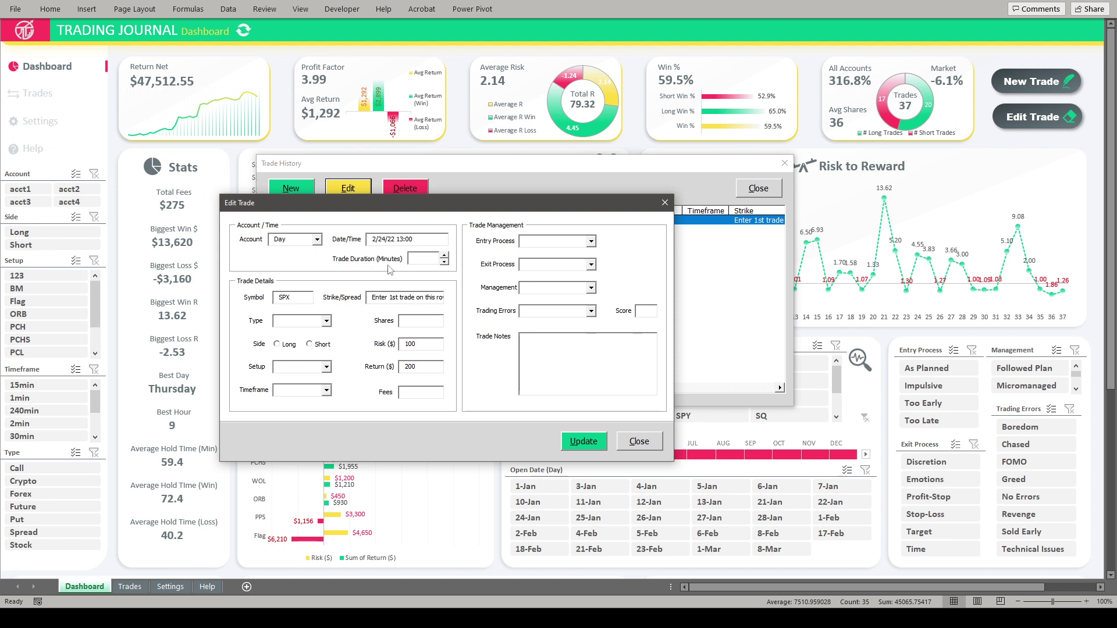
# - Enter a 15-minute trade duration and strike/spread 4300 call vert Feb25
pyautogui.click(414, 260)
pyautogui.write('6')
pyautogui.write('15')
pyautogui.doubleClick(299, 295)
pyautogui.press('Tab')
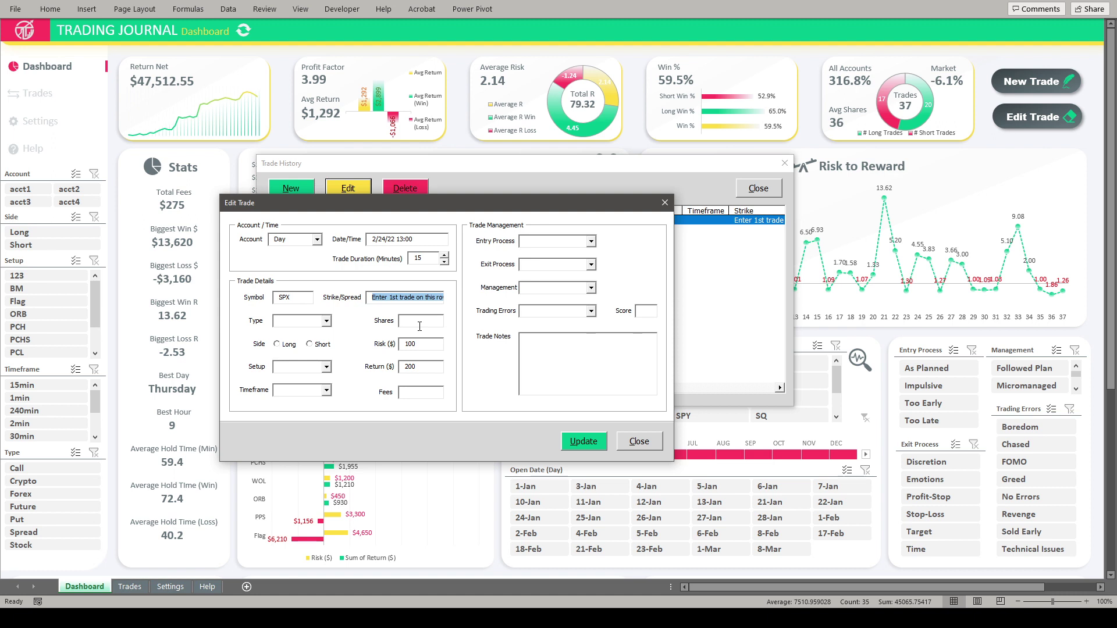
pyautogui.write('n/a')
pyautogui.click(588, 363)
# - Trim the strike text after 4300, set instrument type to Call, and mark the trade Long
pyautogui.click(326, 323)
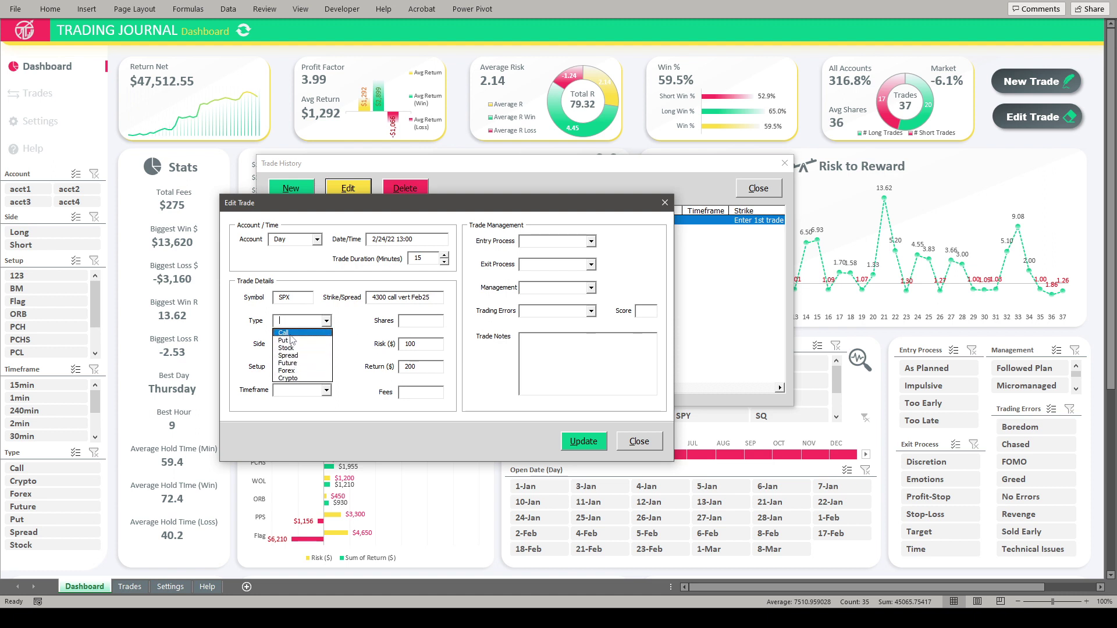
pyautogui.click(289, 355)
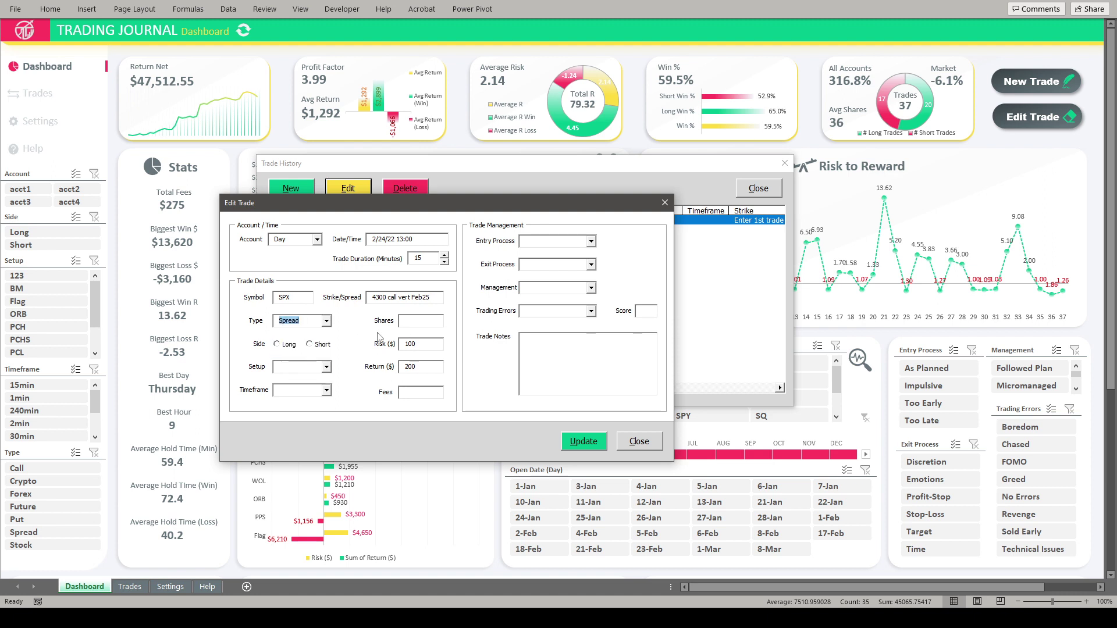
pyautogui.moveTo(444, 296); pyautogui.dragTo(388, 297)
pyautogui.press('BackSpace')
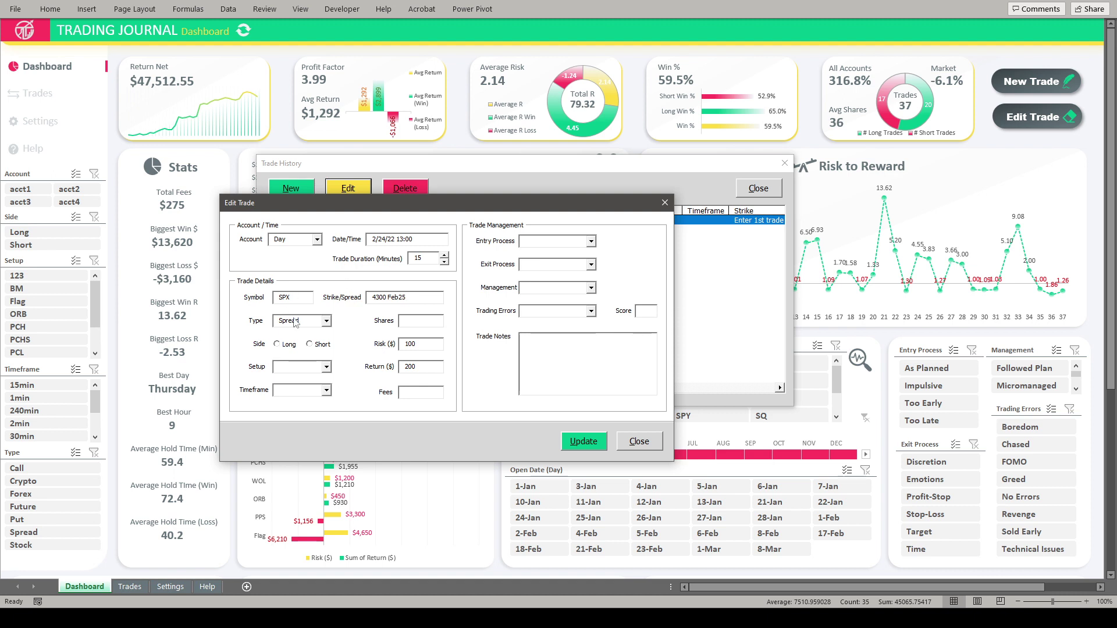
pyautogui.click(320, 322)
pyautogui.click(326, 321)
pyautogui.click(290, 341)
pyautogui.click(320, 325)
pyautogui.click(295, 335)
pyautogui.click(298, 344)
# - Choose BM as the trade setup and 5min as the timeframe
pyautogui.click(327, 366)
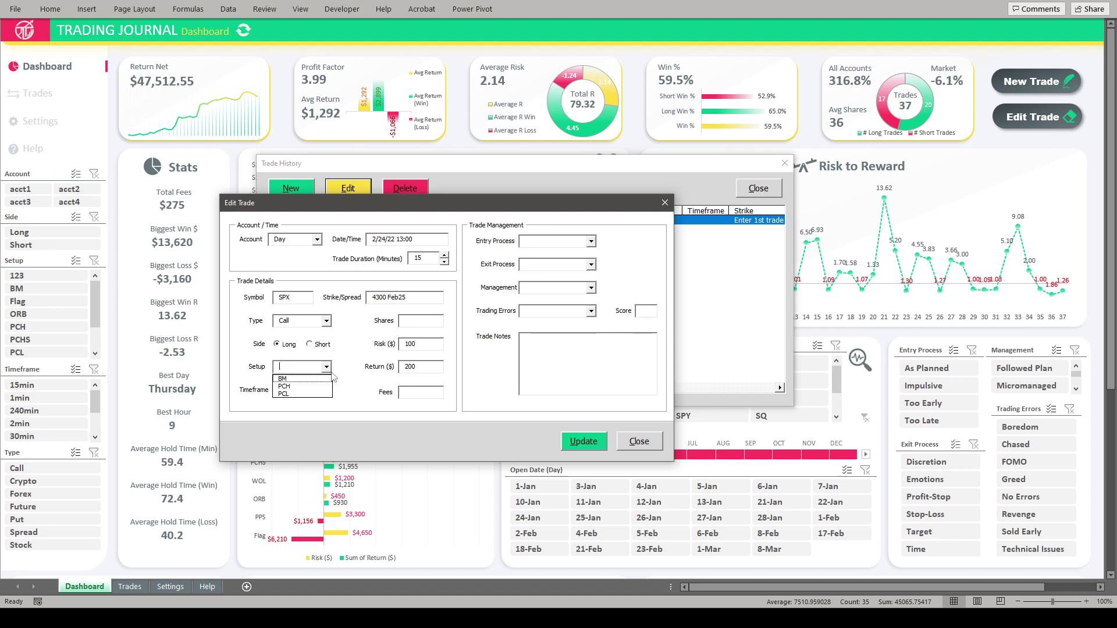
pyautogui.click(288, 379)
pyautogui.click(297, 390)
pyautogui.click(294, 417)
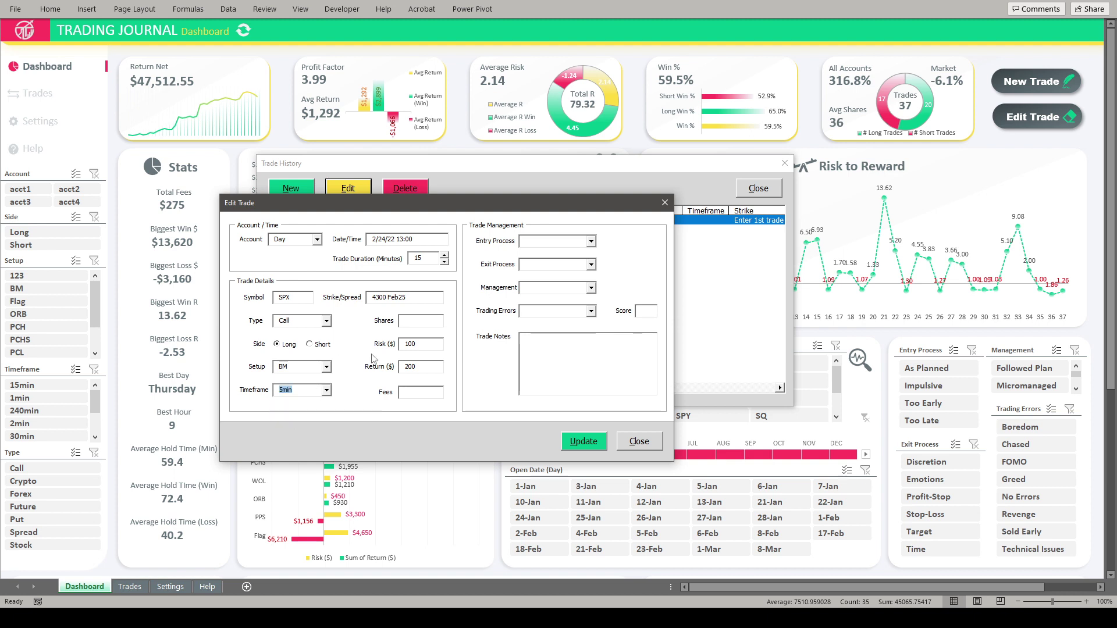
# - Enter 2 shares, 300 risk and 600 return for the trade
pyautogui.click(438, 319)
pyautogui.write('300')
pyautogui.press('Tab')
pyautogui.press('BackSpace')
pyautogui.write('00')
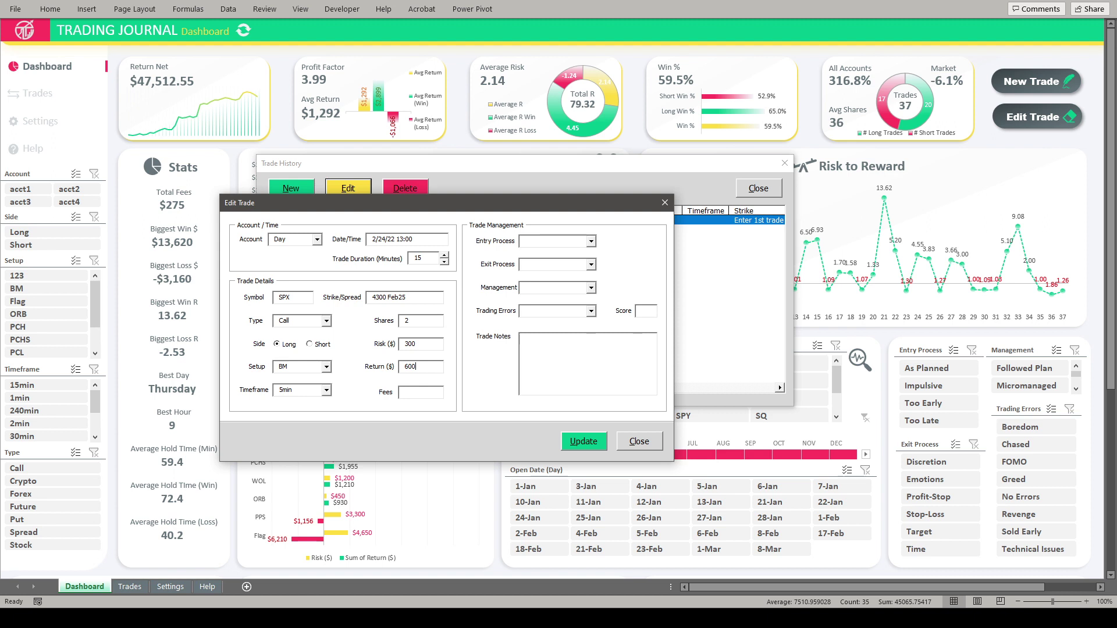
pyautogui.doubleClick(412, 367)
pyautogui.click(418, 392)
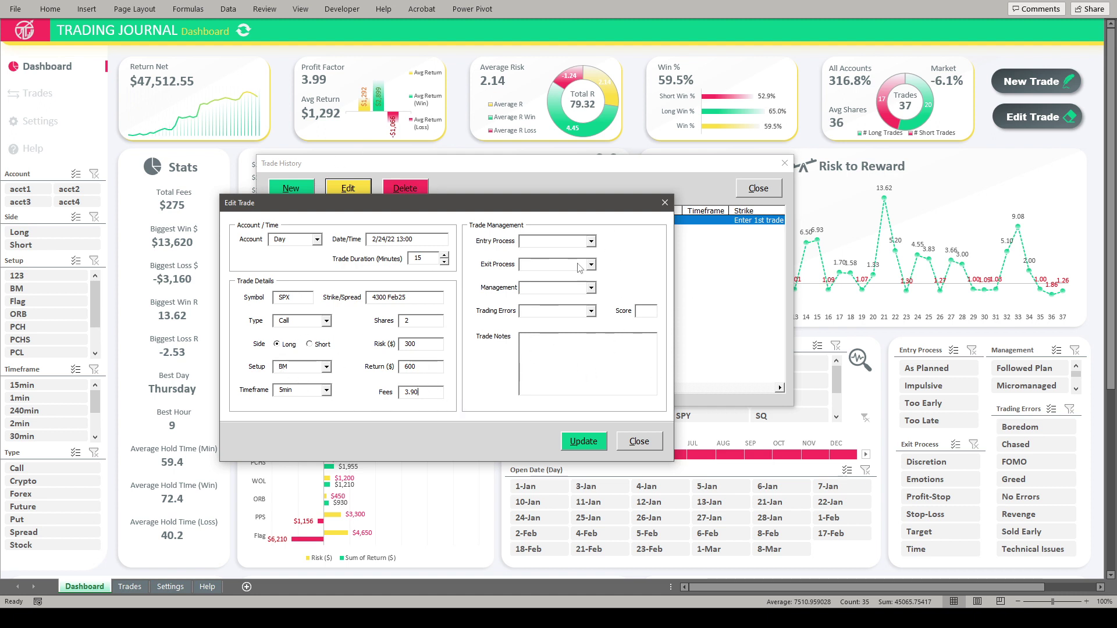
# - Choose As Planned, Target, Followed Plan and No Errors, then enter the score and 'Leave notes'
pyautogui.click(587, 242)
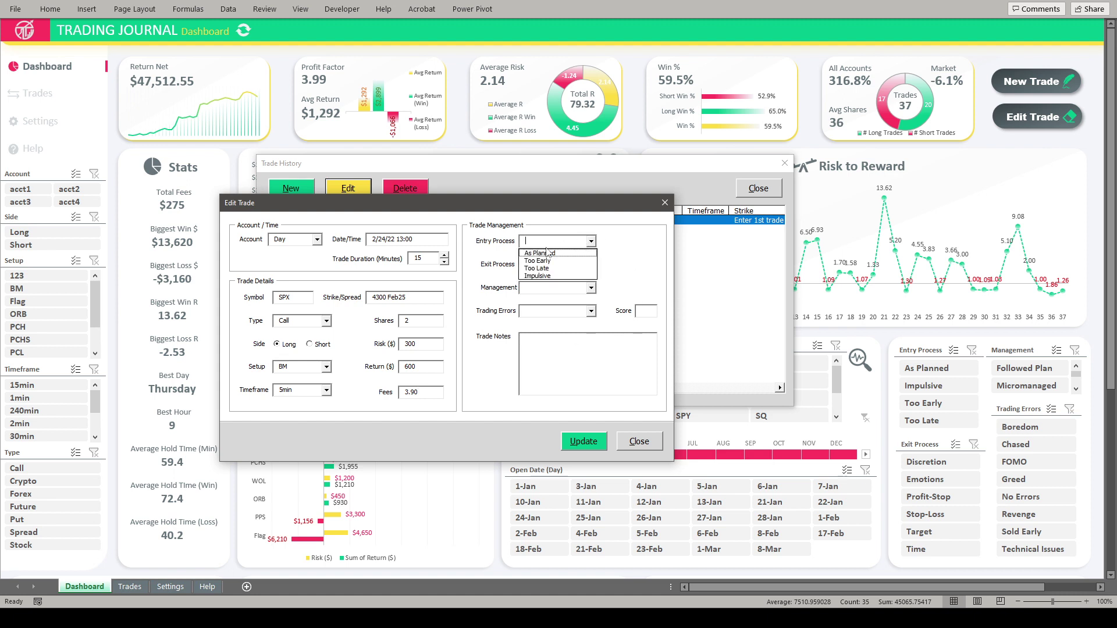
pyautogui.click(544, 249)
pyautogui.click(591, 265)
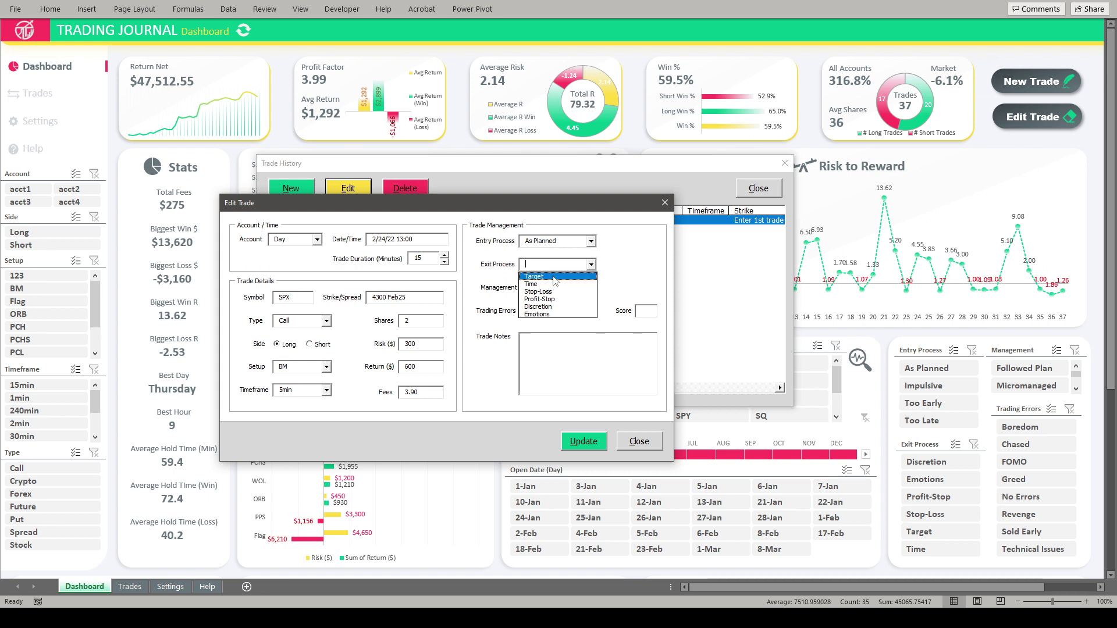
pyautogui.click(535, 276)
pyautogui.click(590, 287)
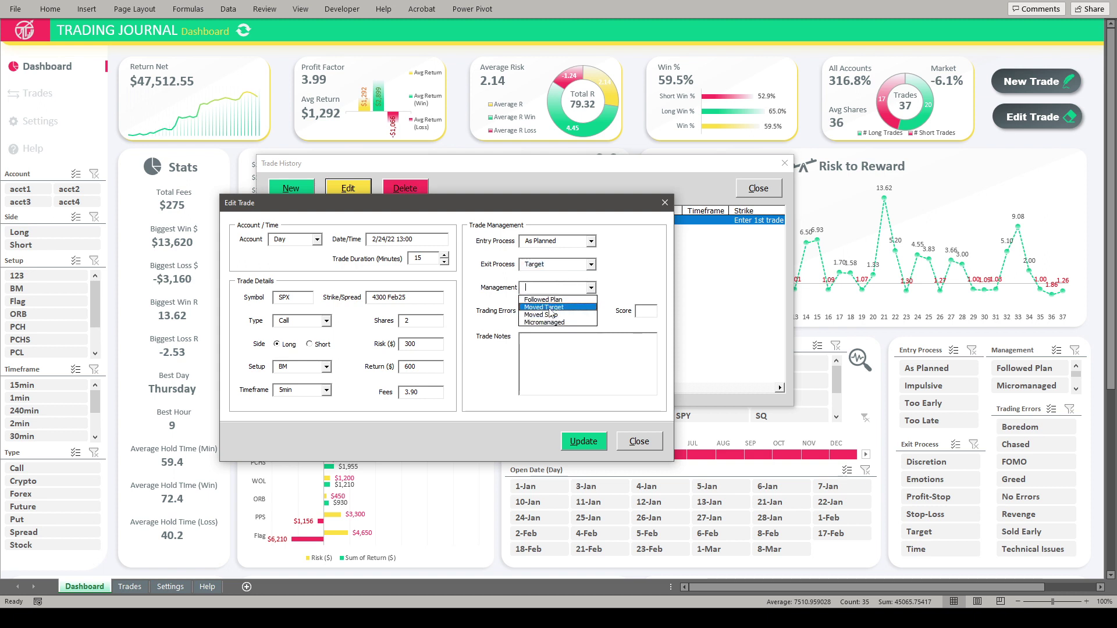
pyautogui.click(543, 299)
pyautogui.click(592, 312)
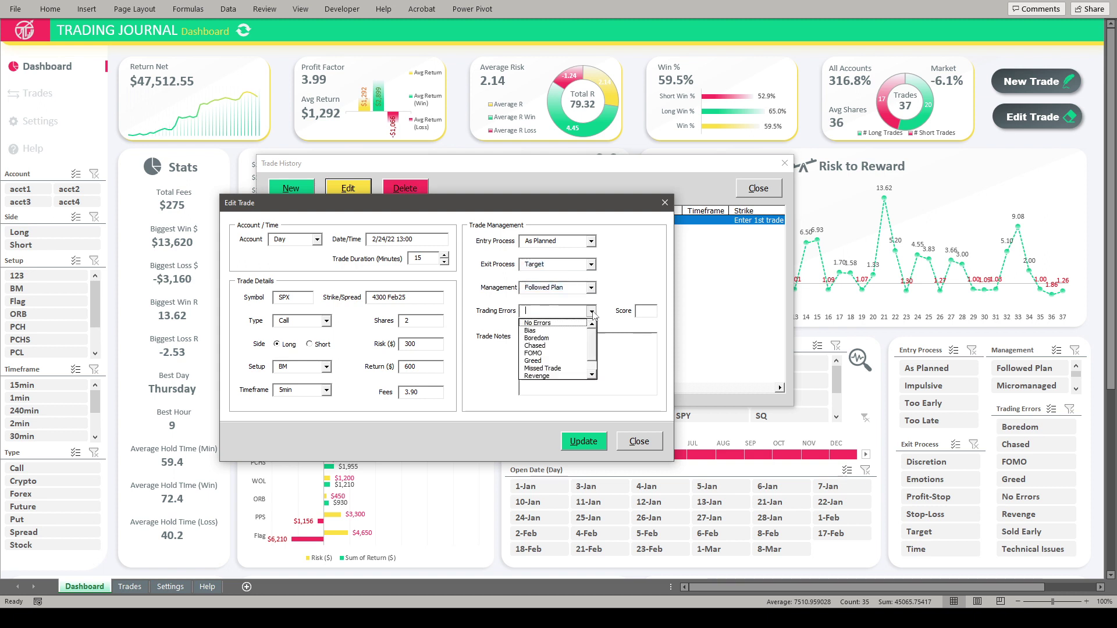
pyautogui.click(547, 323)
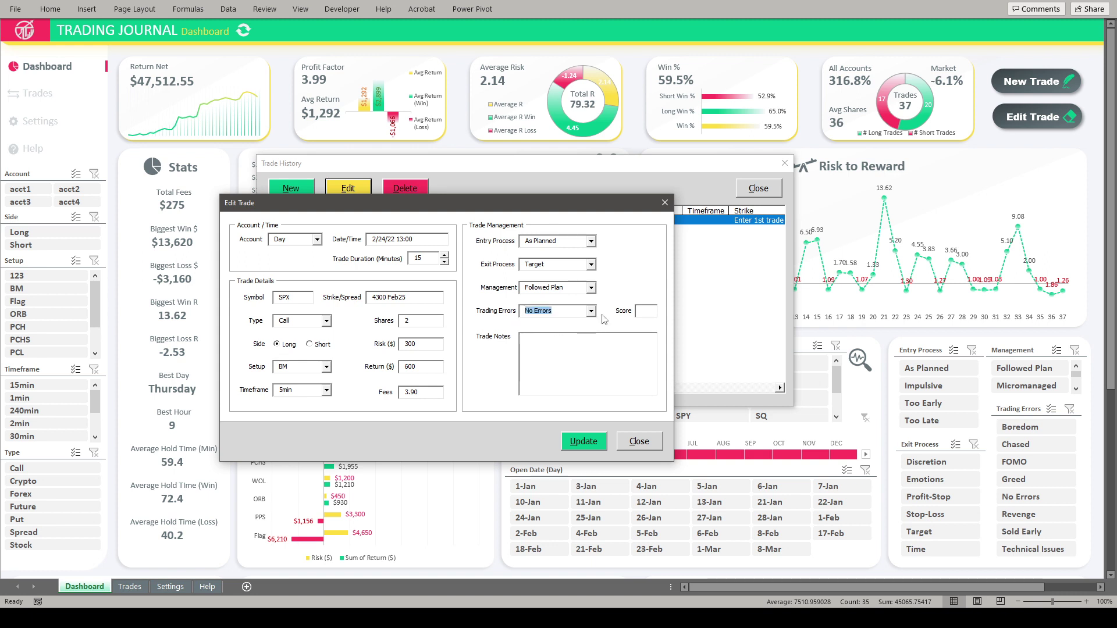
pyautogui.click(646, 311)
pyautogui.write('ave notes')
# - Submit the edited trade and confirm the update
pyautogui.click(583, 441)
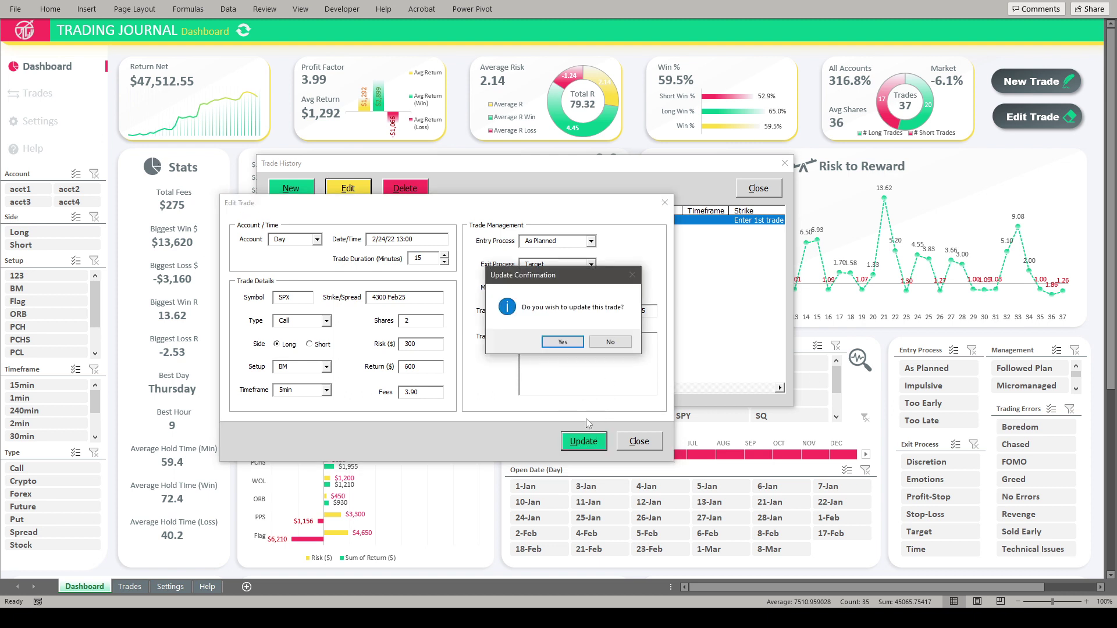
pyautogui.click(560, 346)
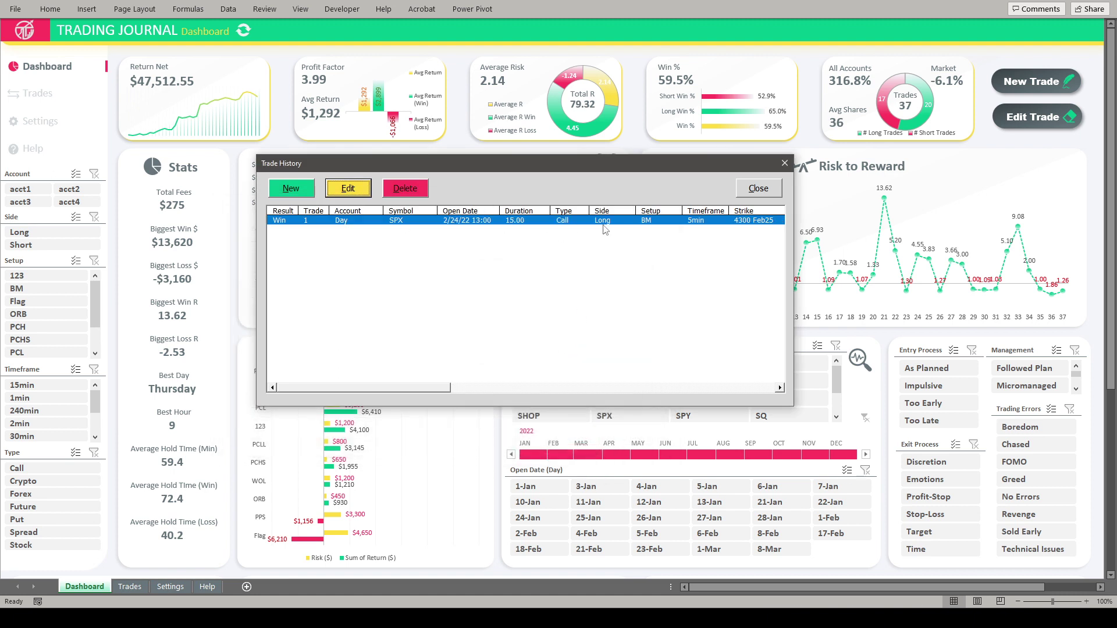
pyautogui.moveTo(404, 388); pyautogui.dragTo(713, 404)
# - Review trade 1's full row on the Trades sheet, including the formula-filled last columns
pyautogui.click(757, 191)
pyautogui.click(39, 95)
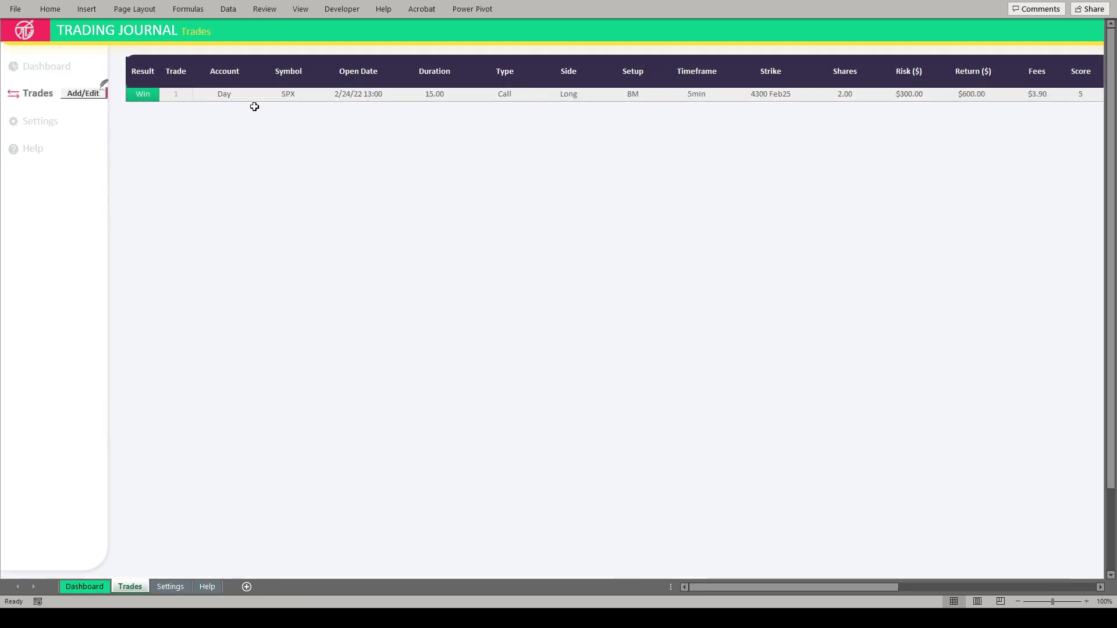
pyautogui.hscroll(6, 616, 99)
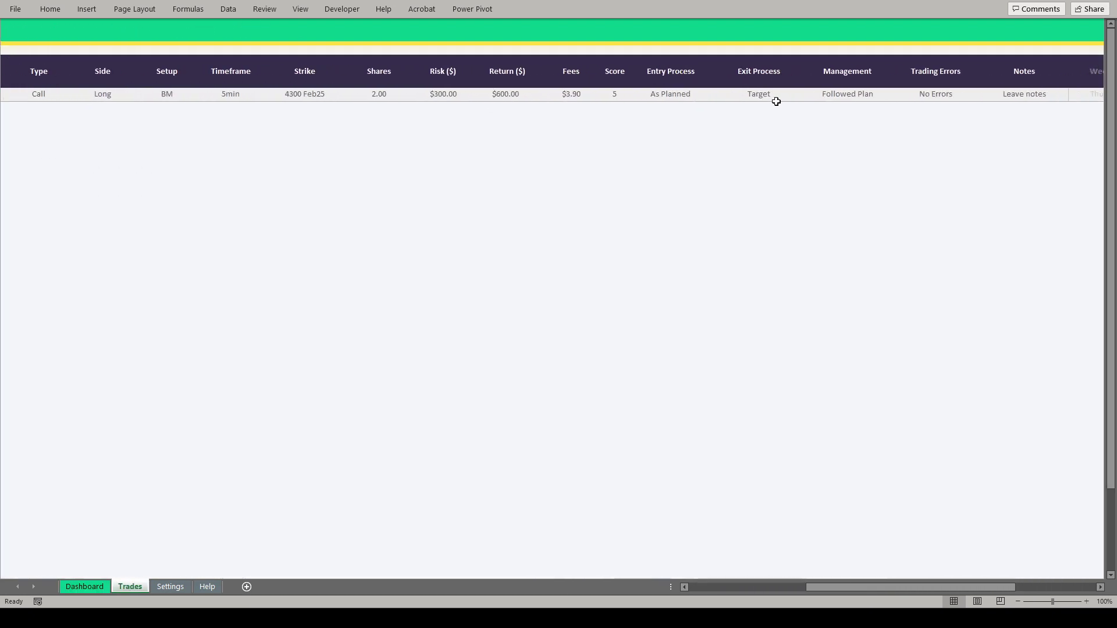
pyautogui.hscroll(5, 765, 100)
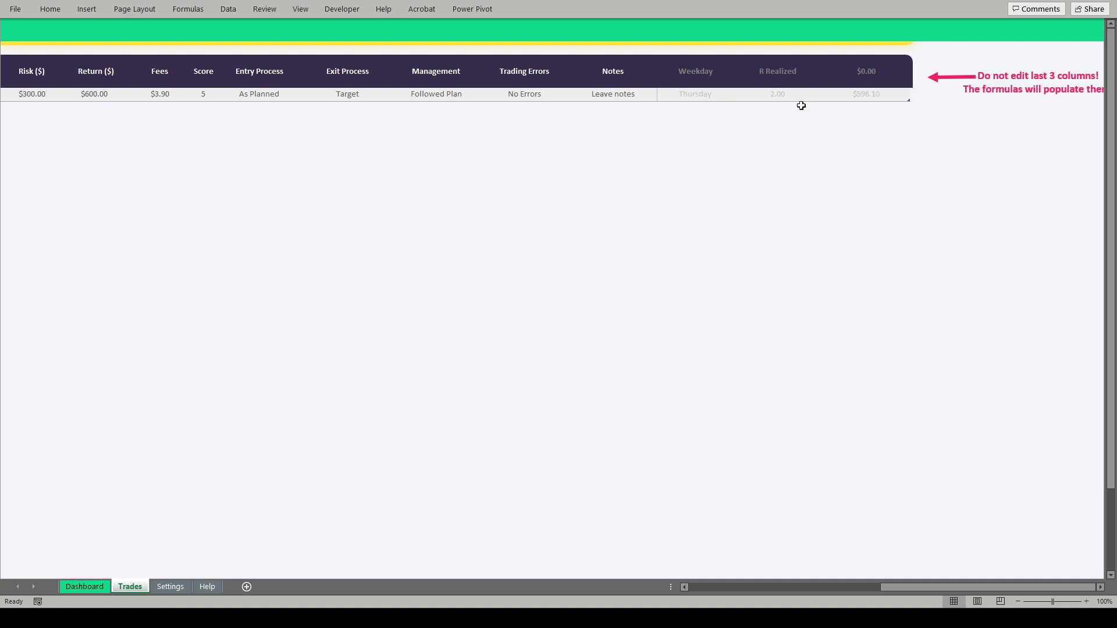
pyautogui.hscroll(-5, 670, 137)
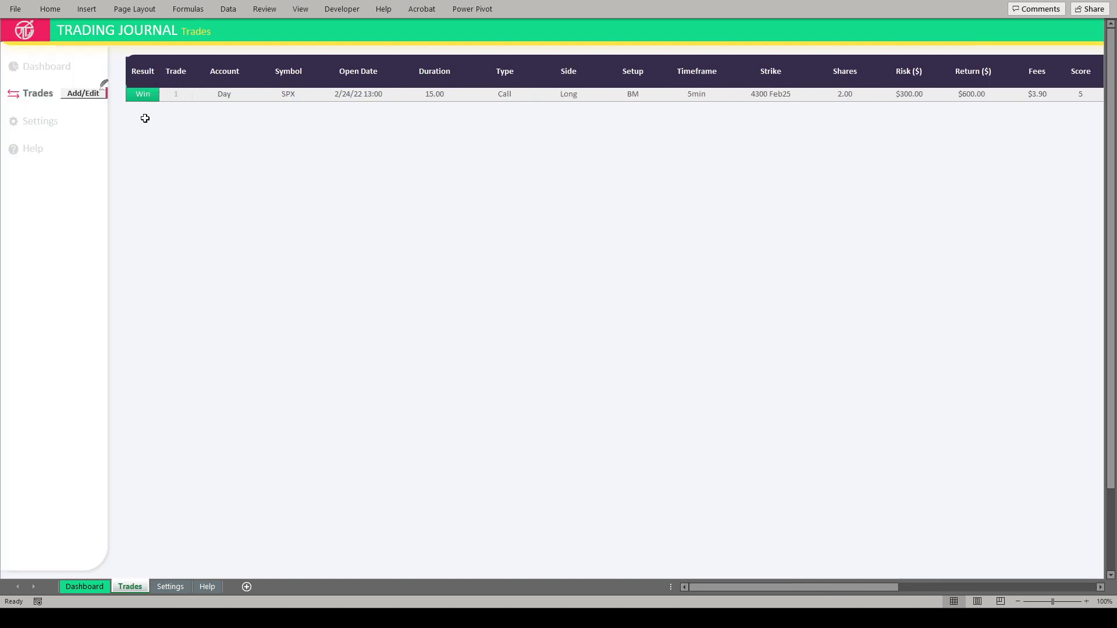
# - Refresh the Dashboard so it shows only trade 1 at $596.10 net, then open Trade History
pyautogui.click(46, 70)
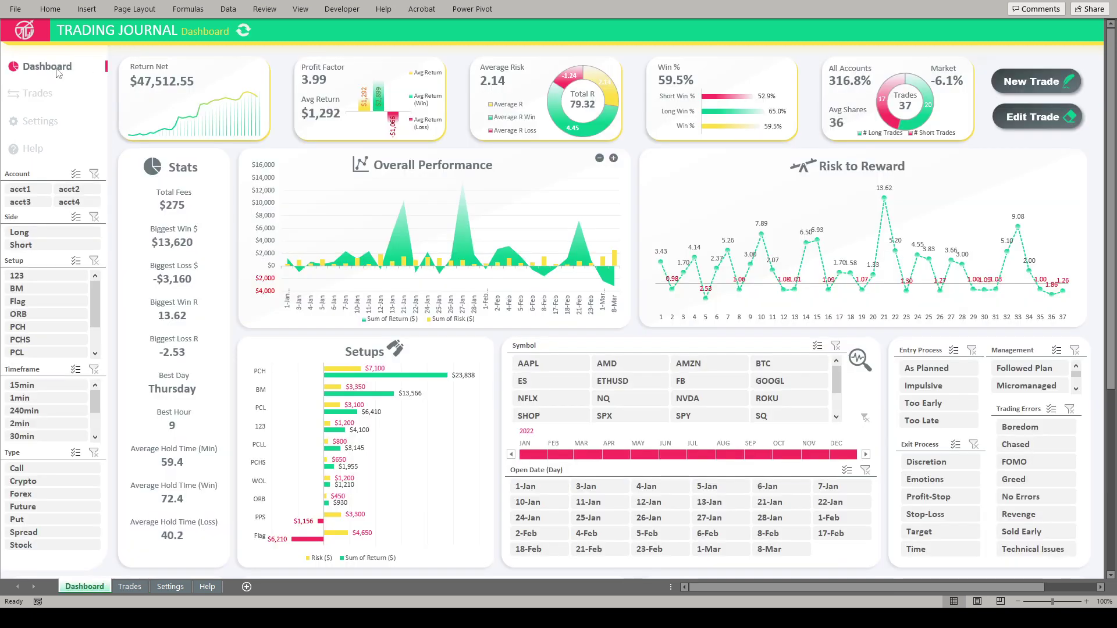
pyautogui.click(245, 36)
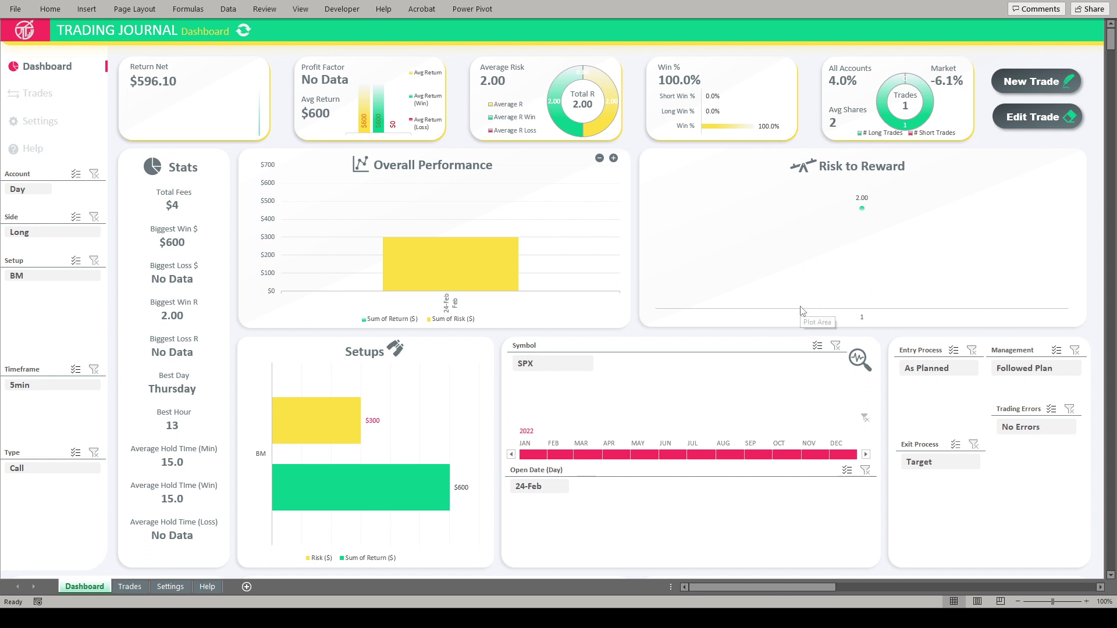
pyautogui.click(1011, 118)
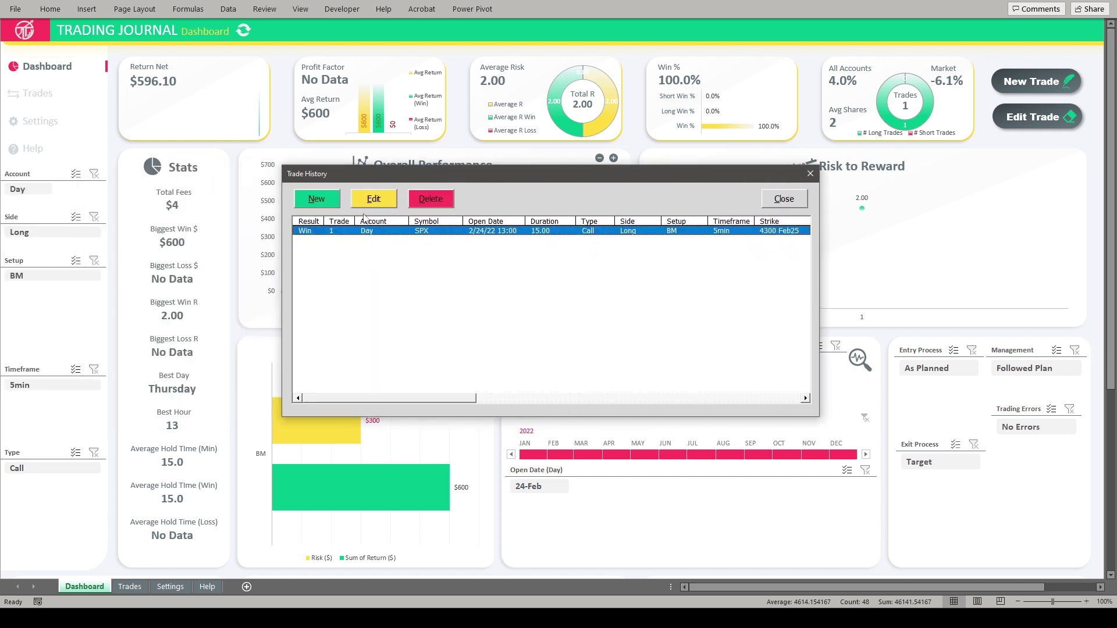
# - Open the blank Add Trade form from Trade History and from New Trade, closing each unsaved
pyautogui.click(330, 207)
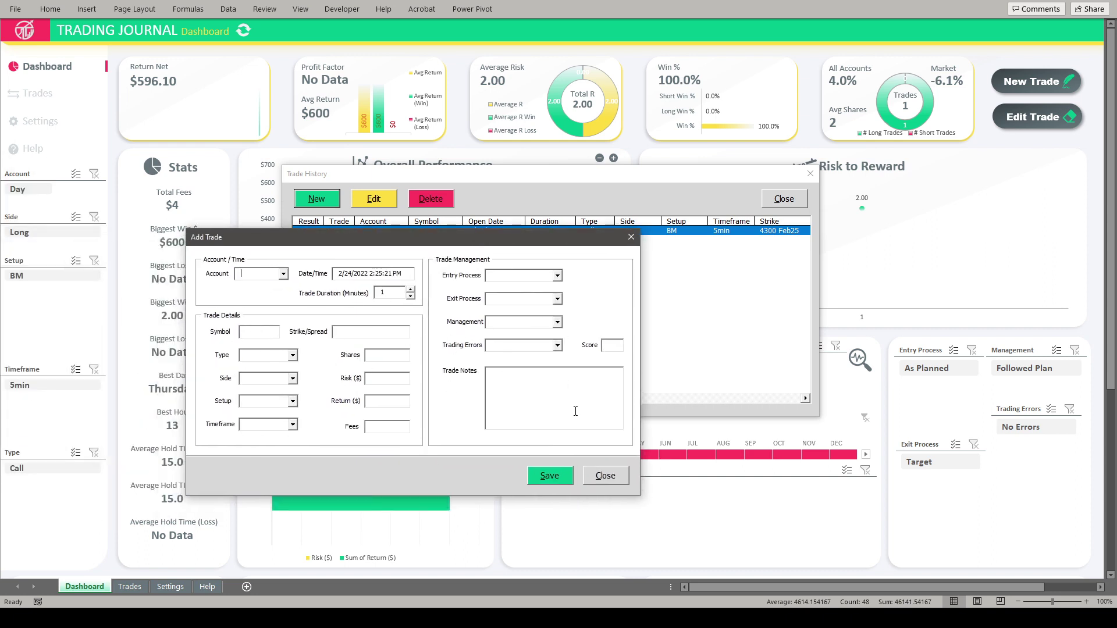
pyautogui.click(605, 478)
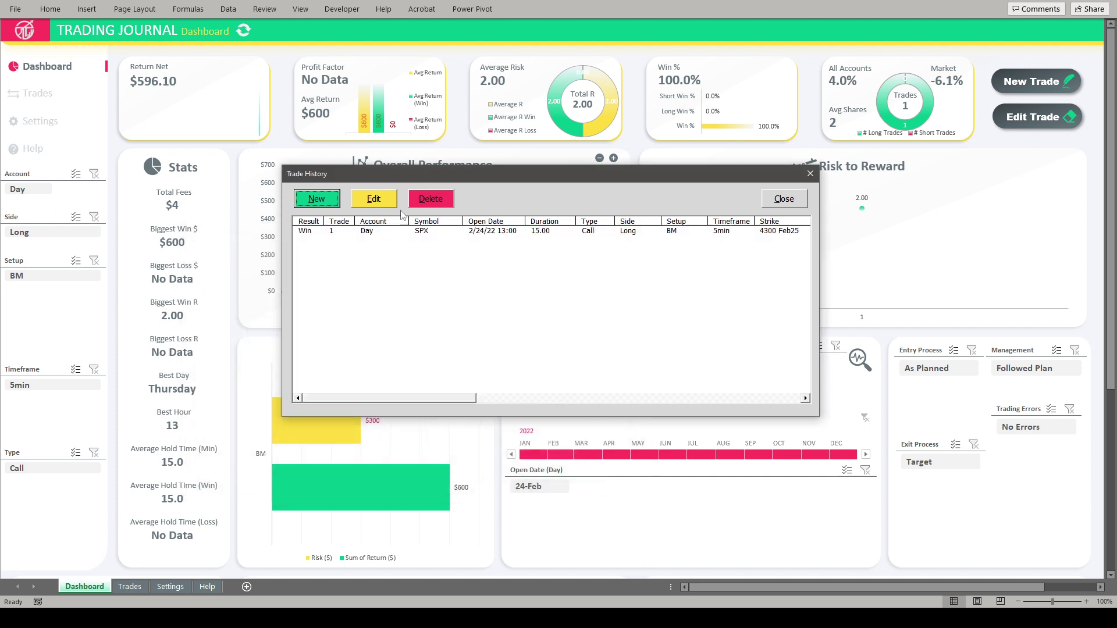
pyautogui.click(431, 233)
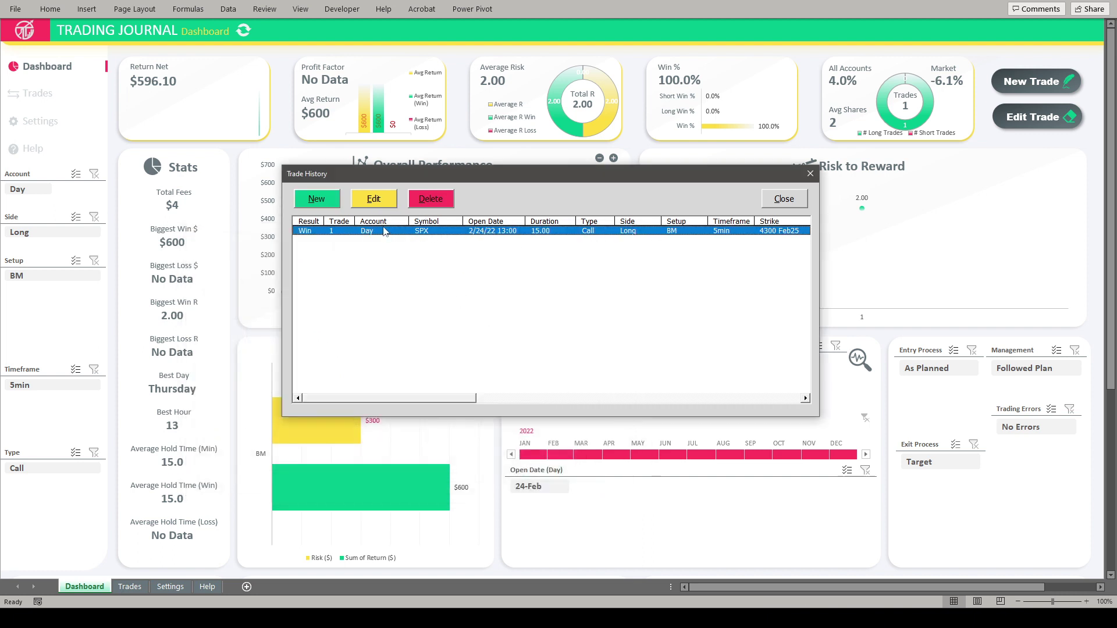
pyautogui.click(777, 204)
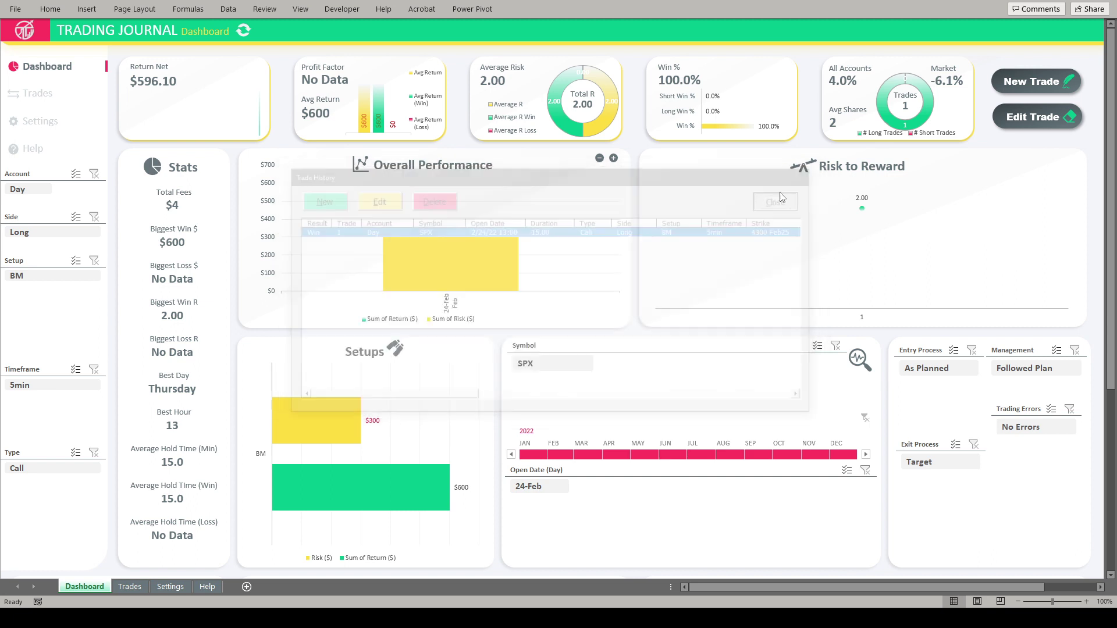
pyautogui.click(1033, 82)
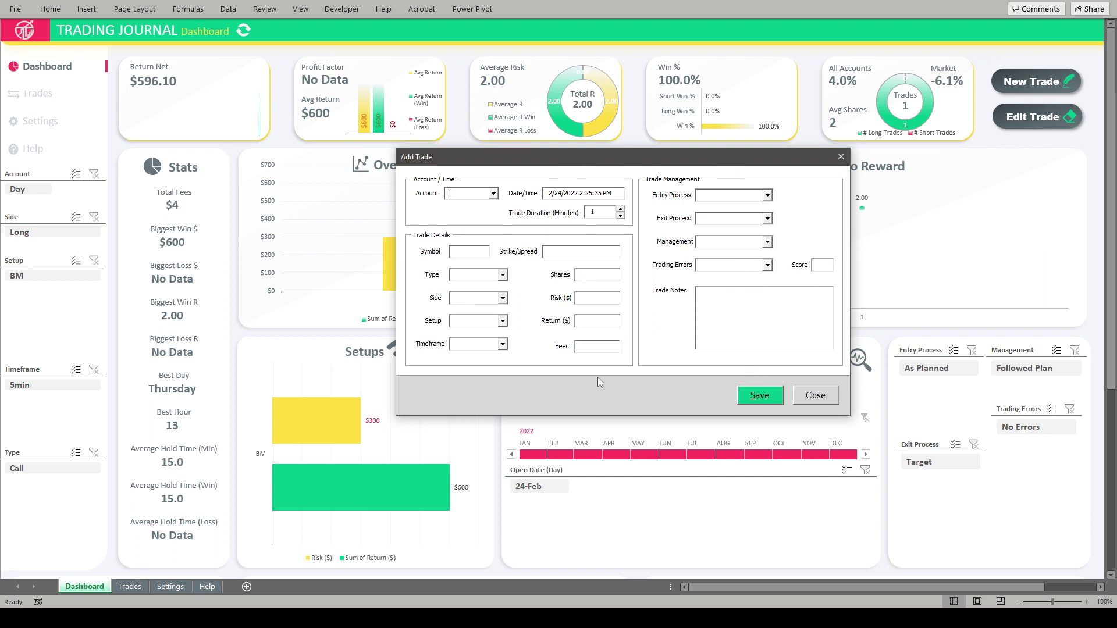
pyautogui.click(814, 396)
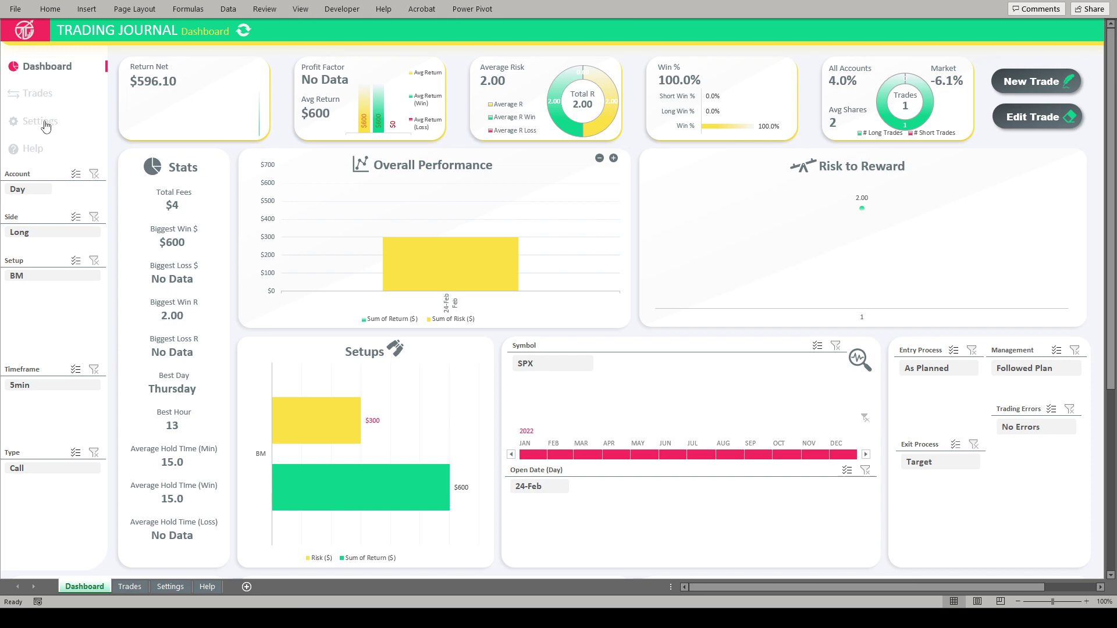
# - Read the Help page down to the IMPORTANT!! Known bugs notes, then switch to Trades
pyautogui.click(29, 152)
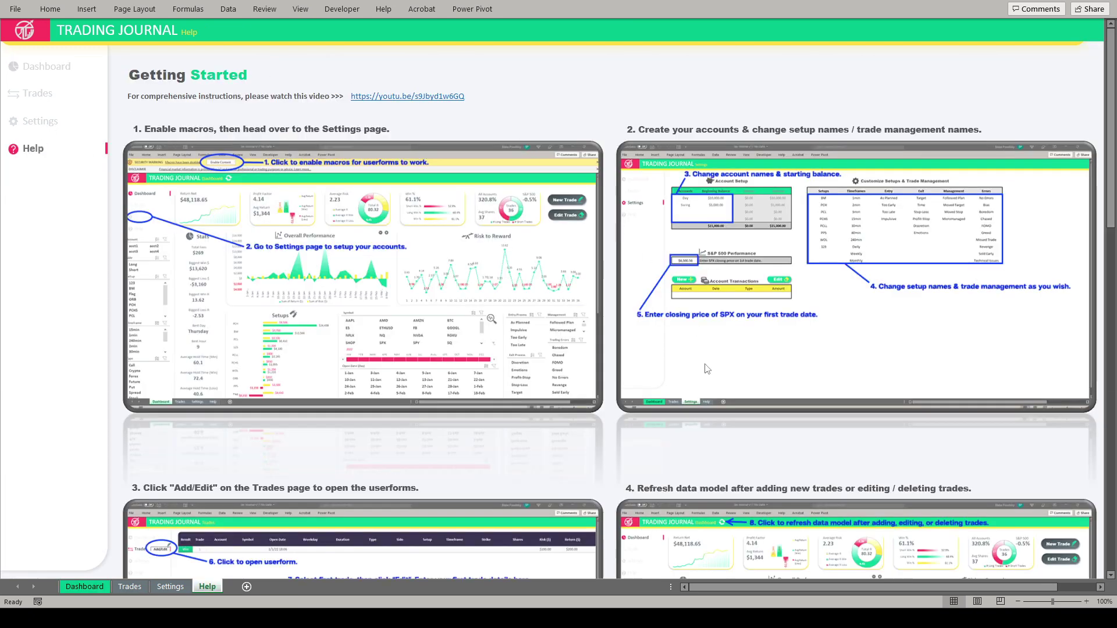
pyautogui.scroll(-9, 722, 338)
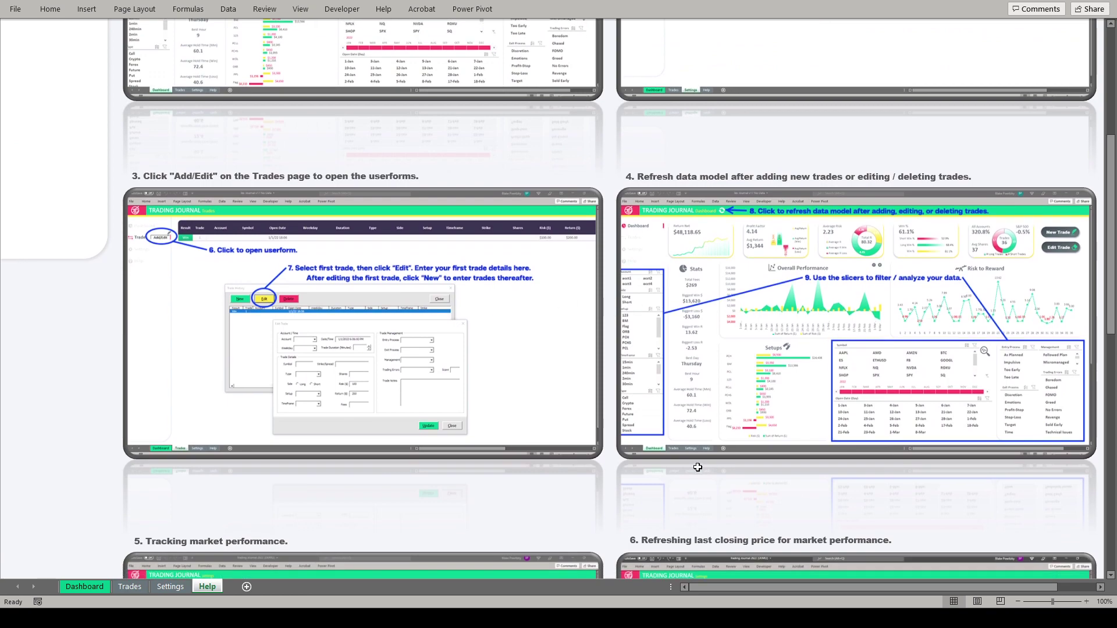
pyautogui.scroll(-10, 640, 310)
pyautogui.scroll(-11, 668, 470)
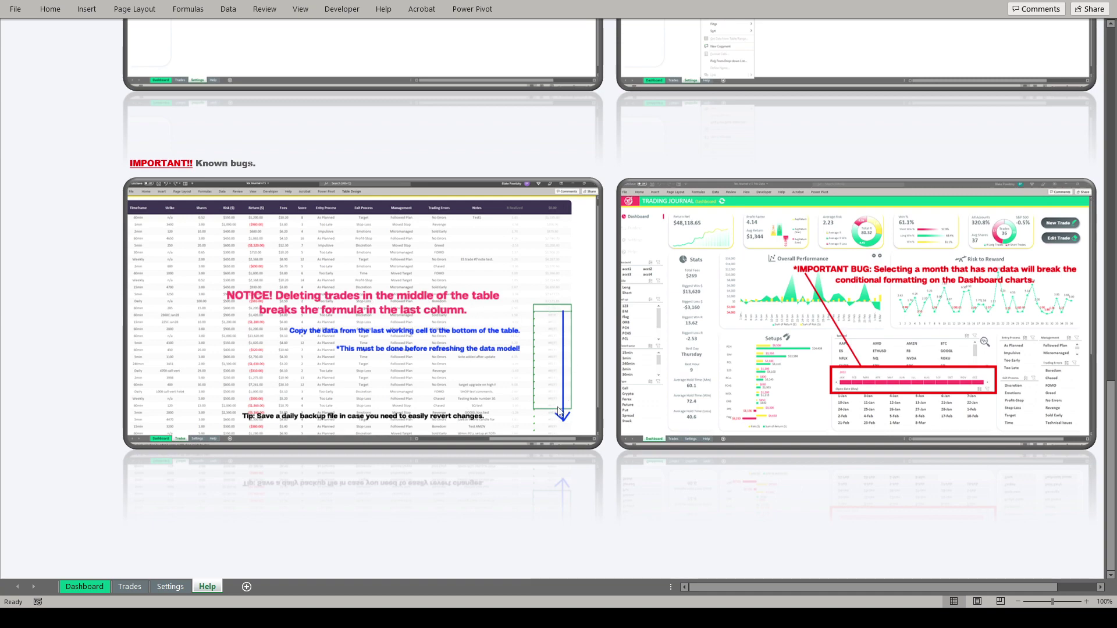
pyautogui.scroll(20, 559, 412)
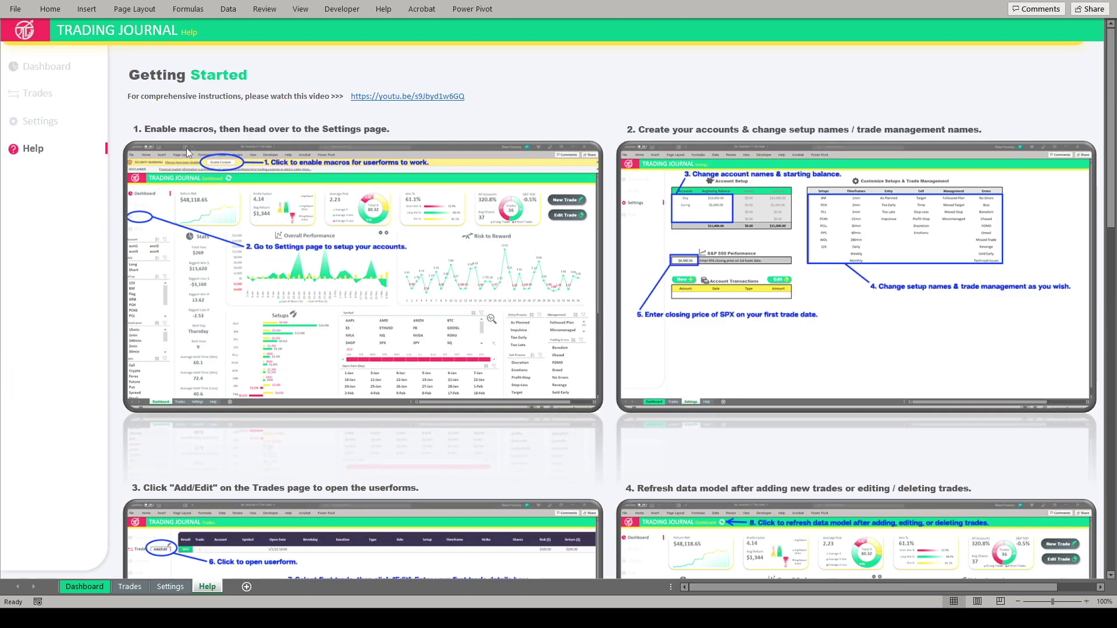
pyautogui.click(52, 95)
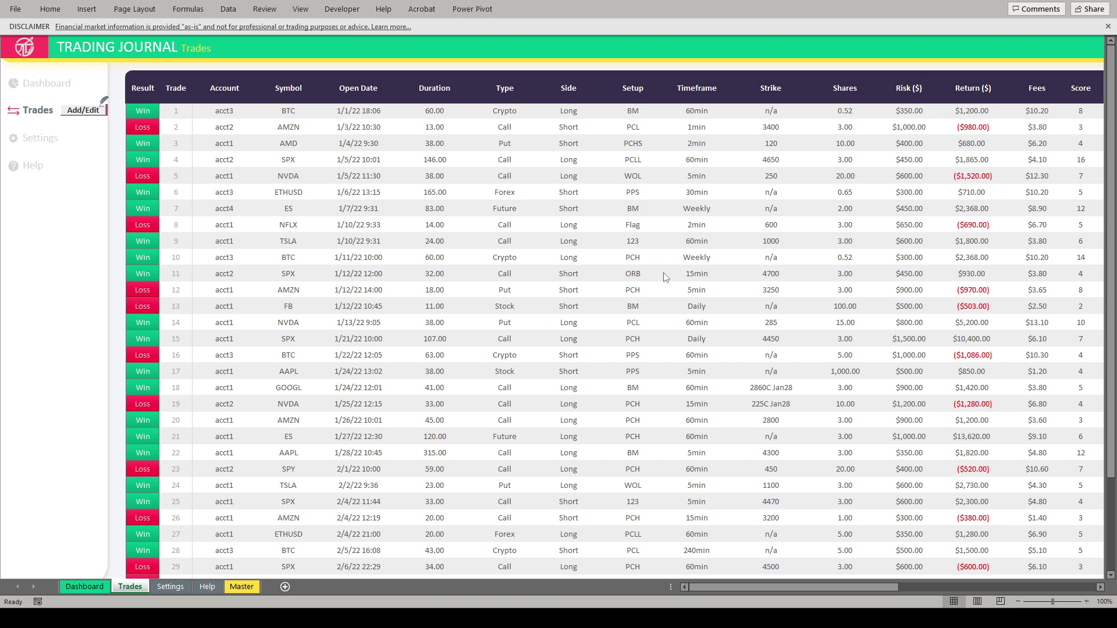
# - Delete trade 9 (TSLA) from Trade History, confirm with Yes, and close the list
pyautogui.scroll(-5, 662, 281)
pyautogui.scroll(5, 615, 230)
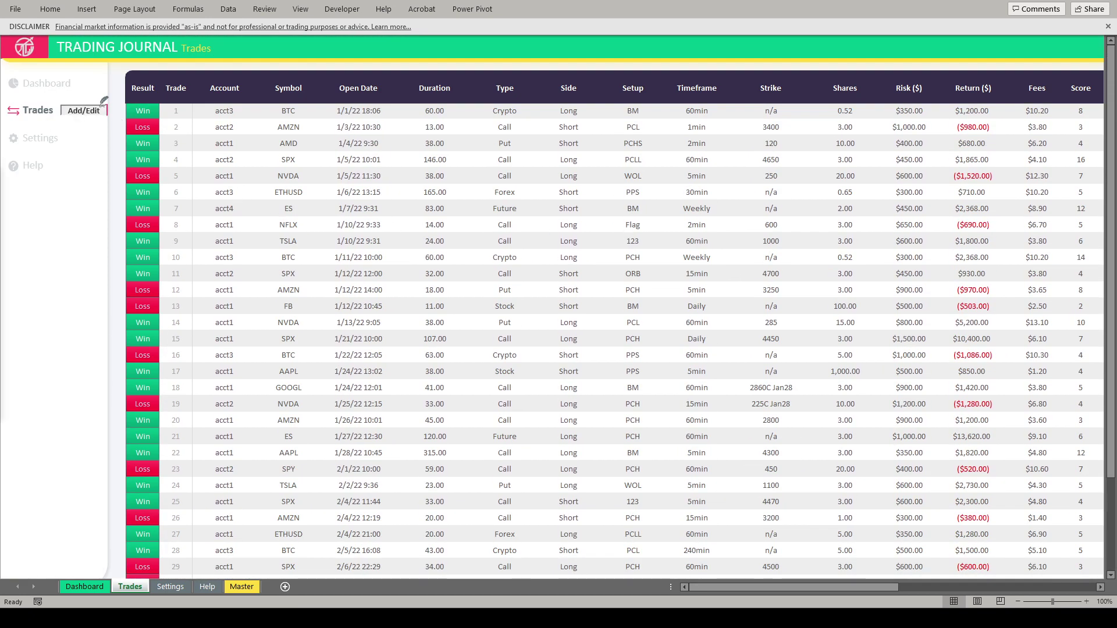
pyautogui.moveTo(309, 179); pyautogui.dragTo(603, 180)
pyautogui.click(543, 312)
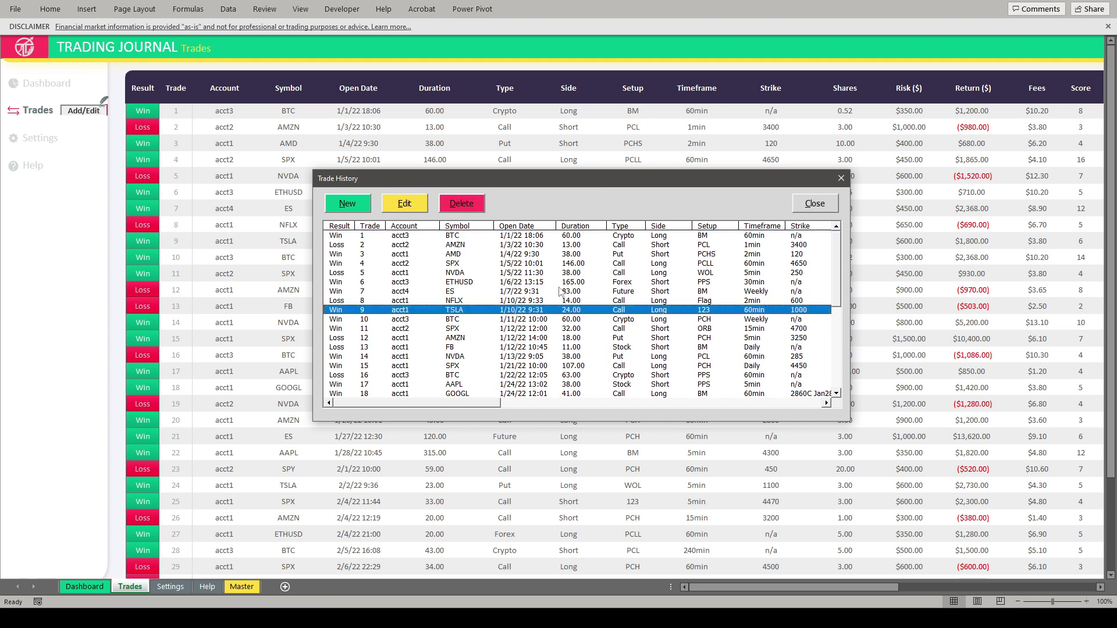
pyautogui.click(453, 205)
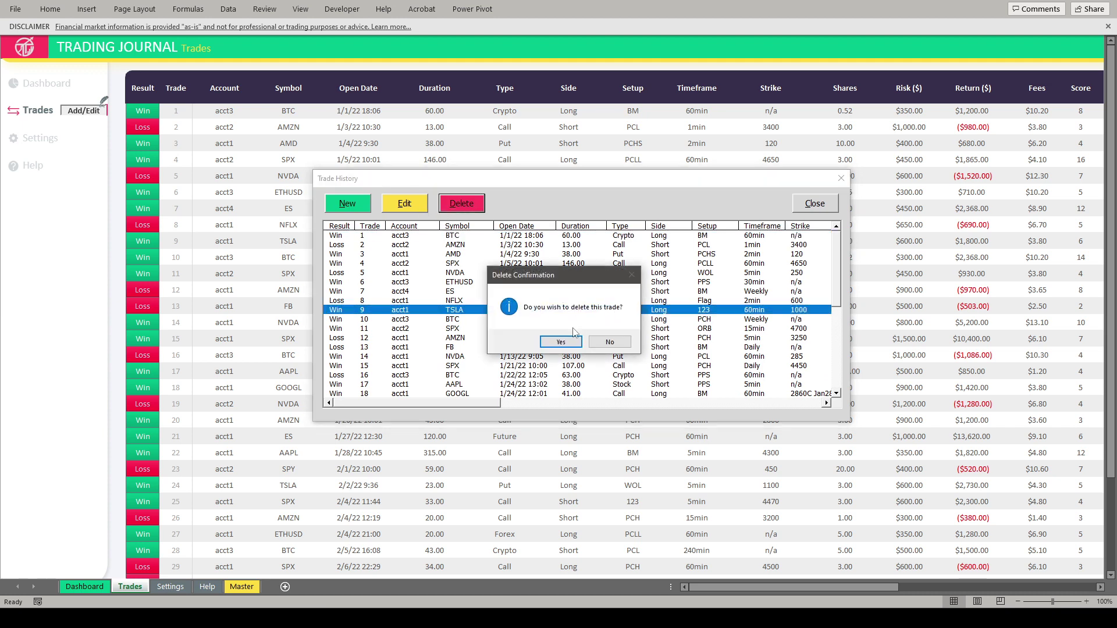
pyautogui.click(570, 347)
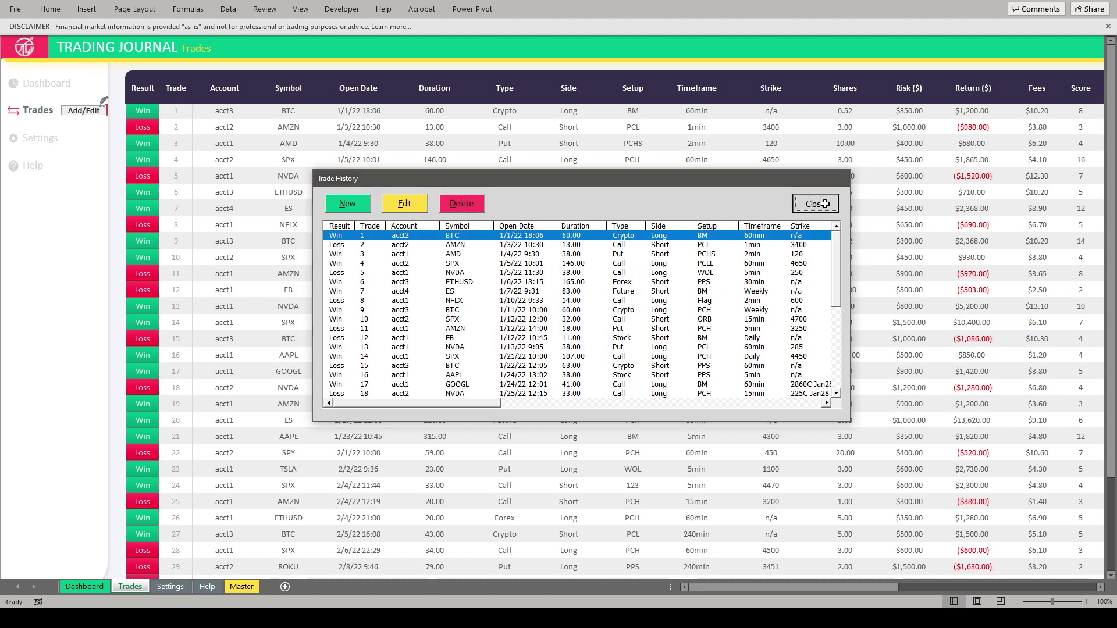
pyautogui.click(815, 203)
# - Copy the $3,570.60 balance formula into the first #REF! row below it
pyautogui.hscroll(3, 894, 529)
pyautogui.hscroll(3, 894, 529)
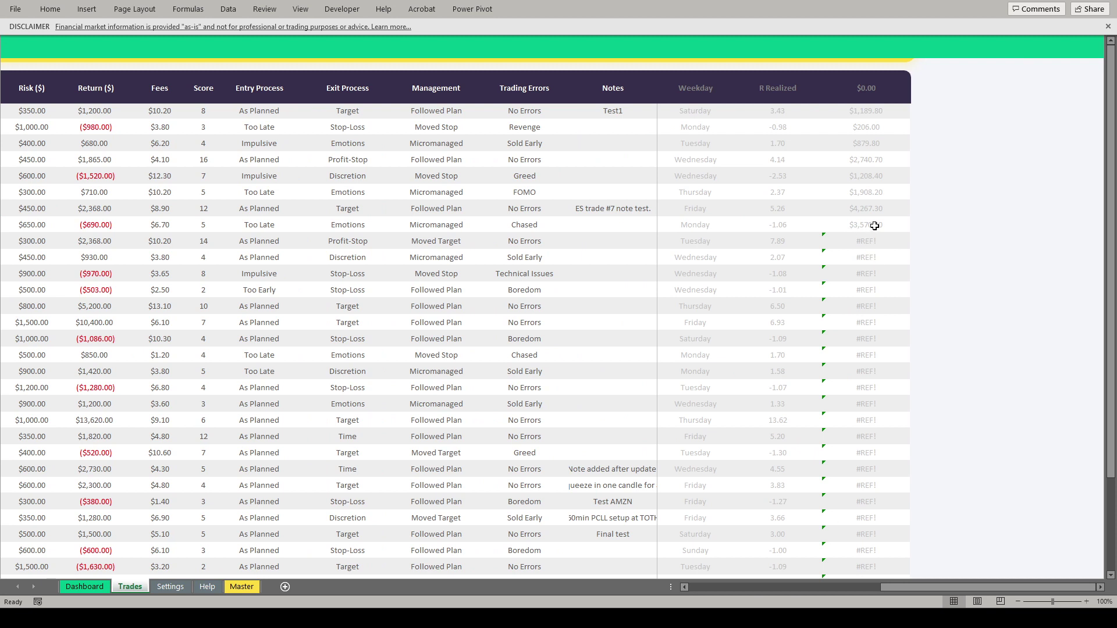
pyautogui.moveTo(869, 243); pyautogui.dragTo(872, 358)
pyautogui.click(871, 273)
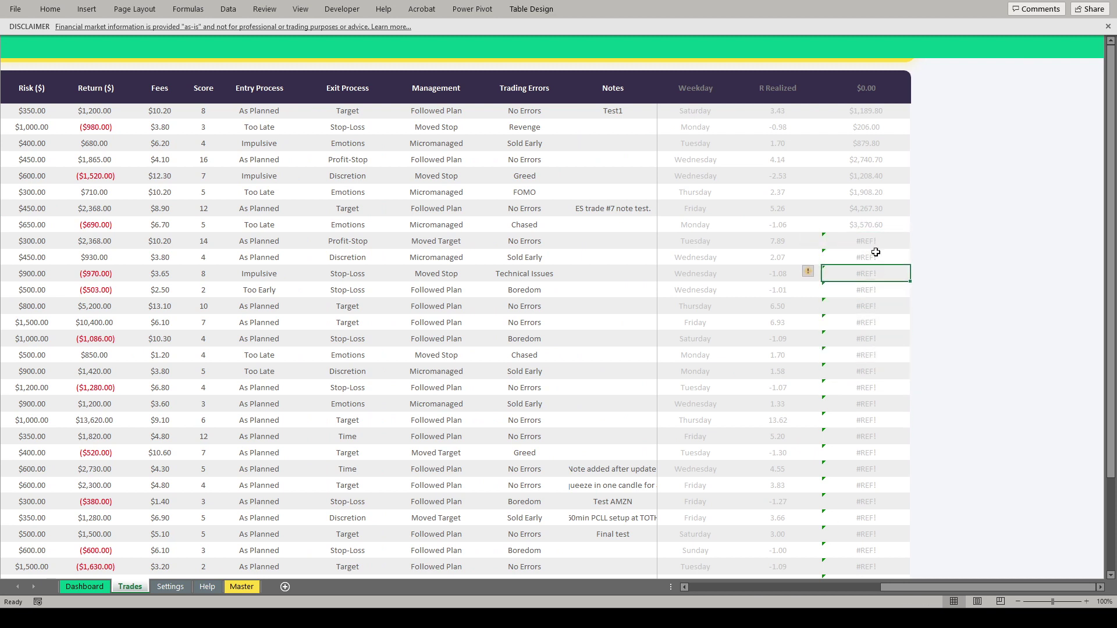
pyautogui.click(866, 225)
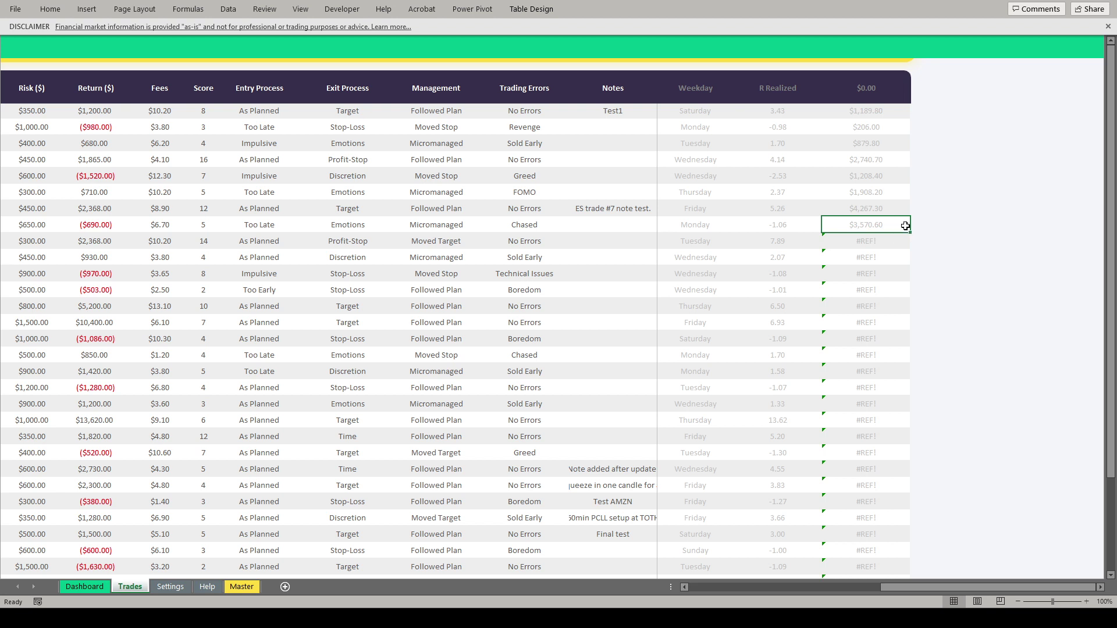
pyautogui.moveTo(910, 232); pyautogui.dragTo(910, 248)
# - Fill the repaired $5,928.40 balance formula down to the last trade
pyautogui.scroll(-4, 856, 309)
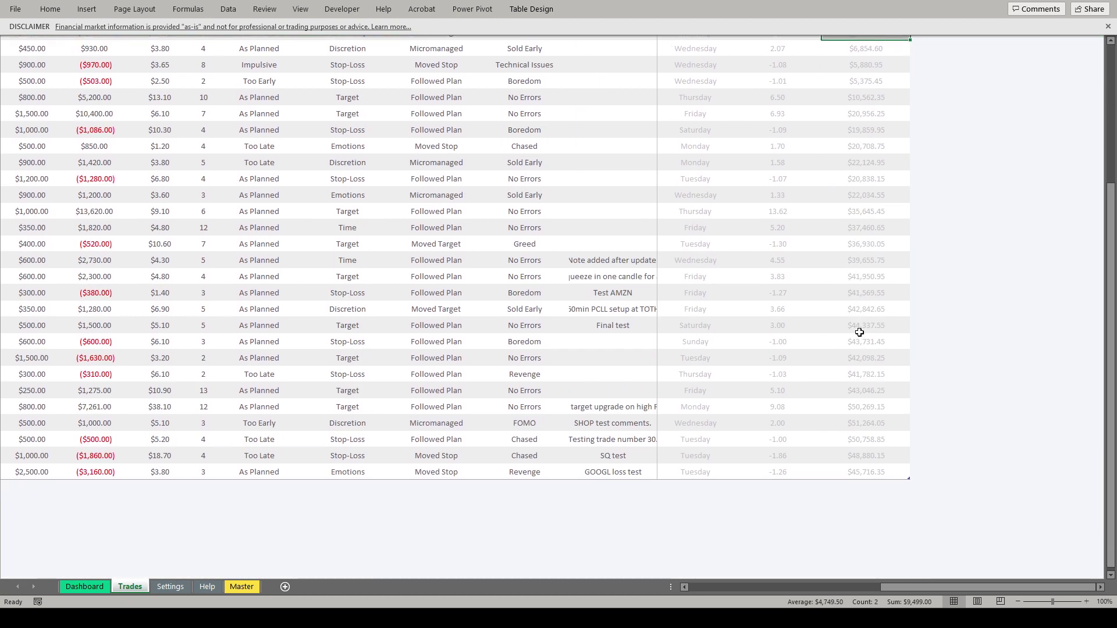
pyautogui.scroll(3, 879, 442)
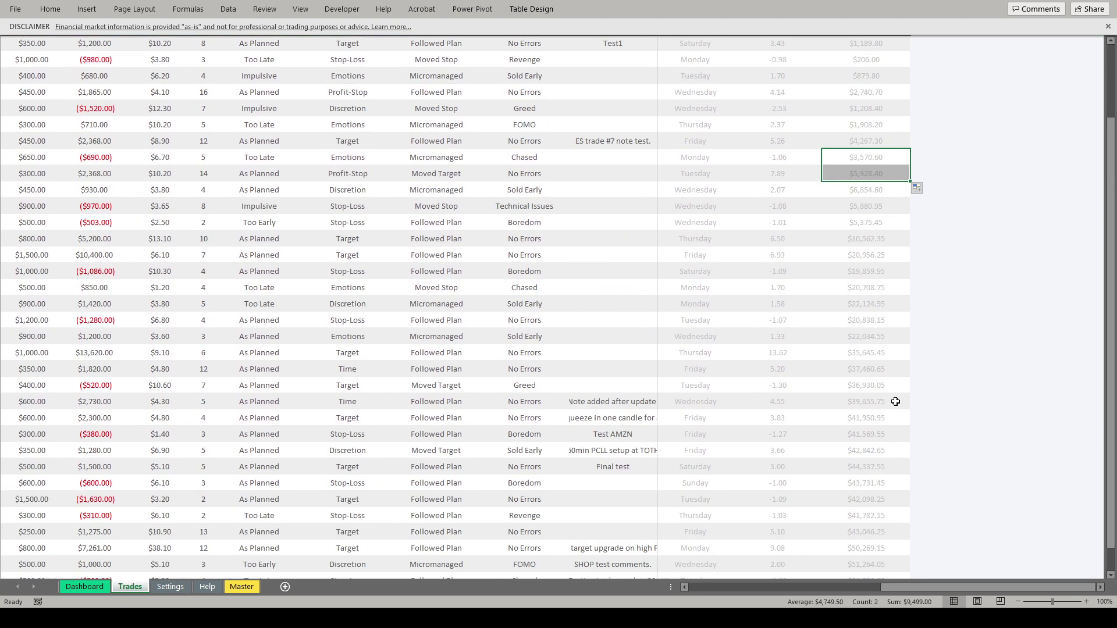
pyautogui.click(898, 193)
pyautogui.click(908, 176)
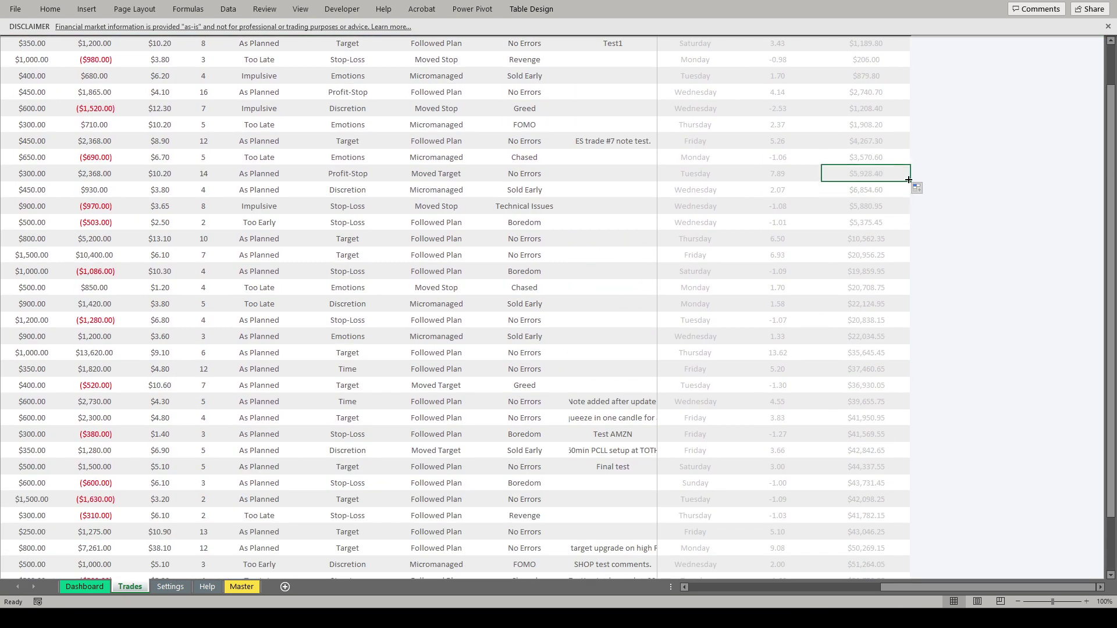
pyautogui.moveTo(909, 180); pyautogui.dragTo(894, 531)
pyautogui.click(844, 468)
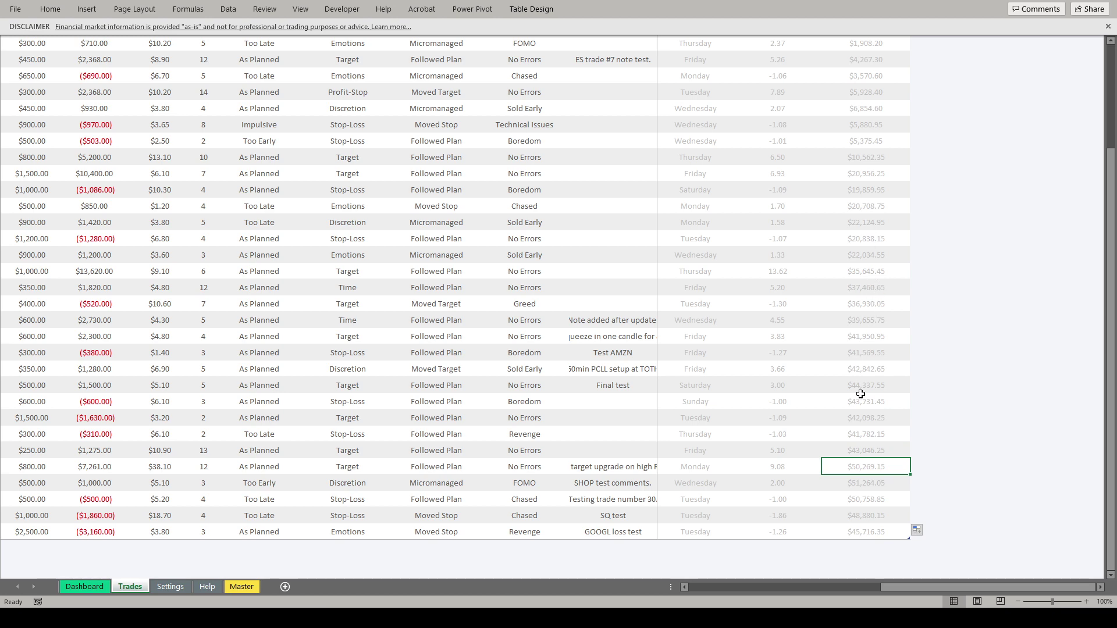
# - Check the balance column shows no #REF! errors, then go to the Dashboard
pyautogui.scroll(3, 861, 419)
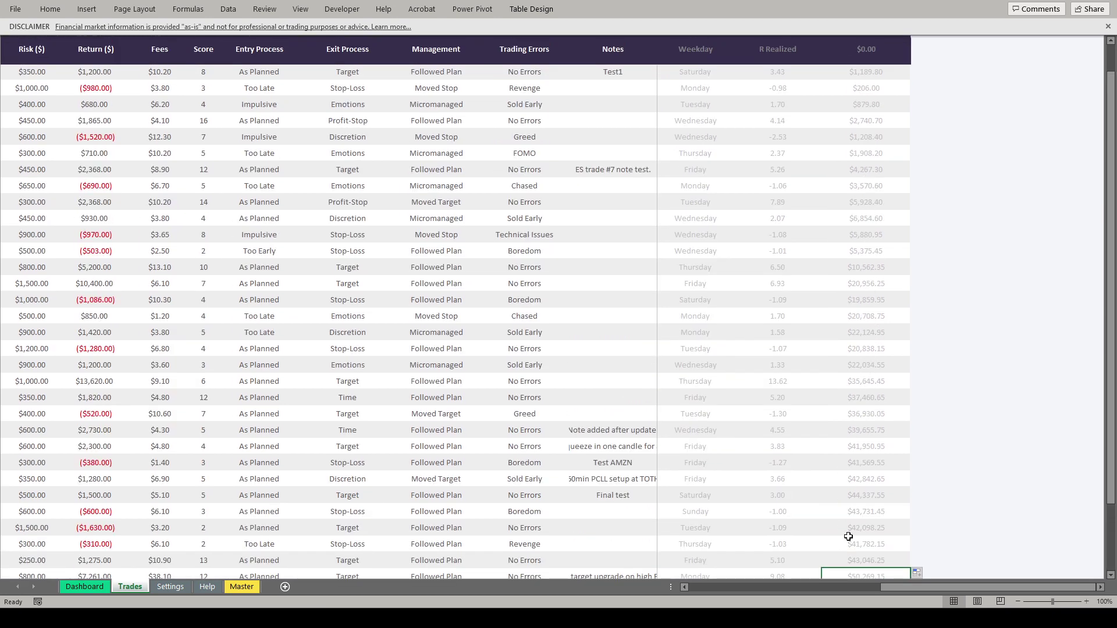
pyautogui.scroll(1, 871, 232)
pyautogui.scroll(-2, 861, 349)
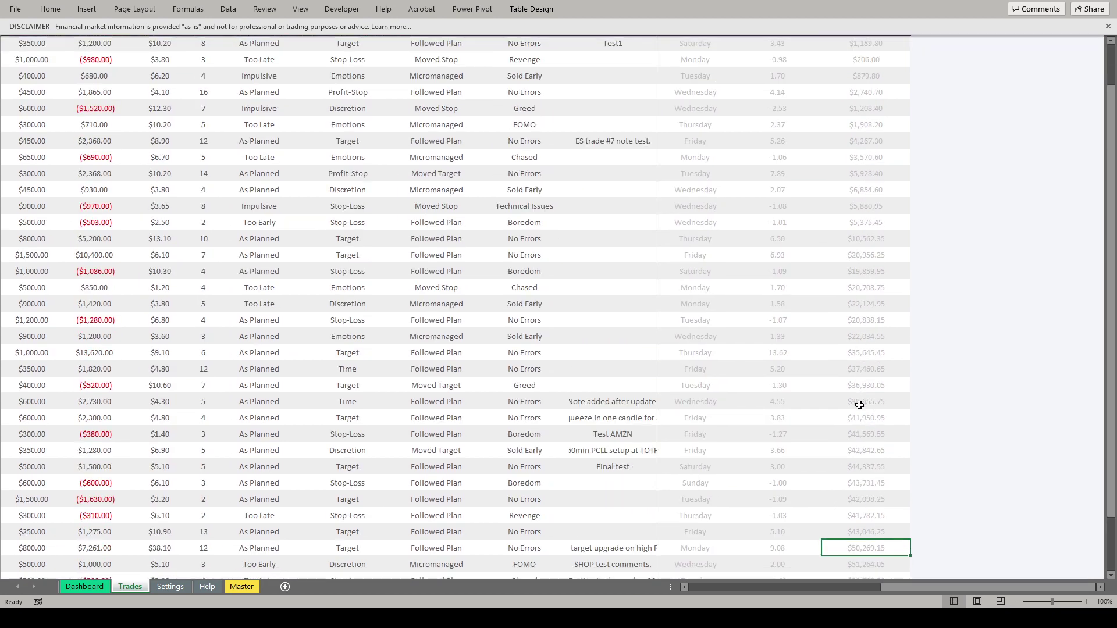
pyautogui.scroll(-1, 861, 407)
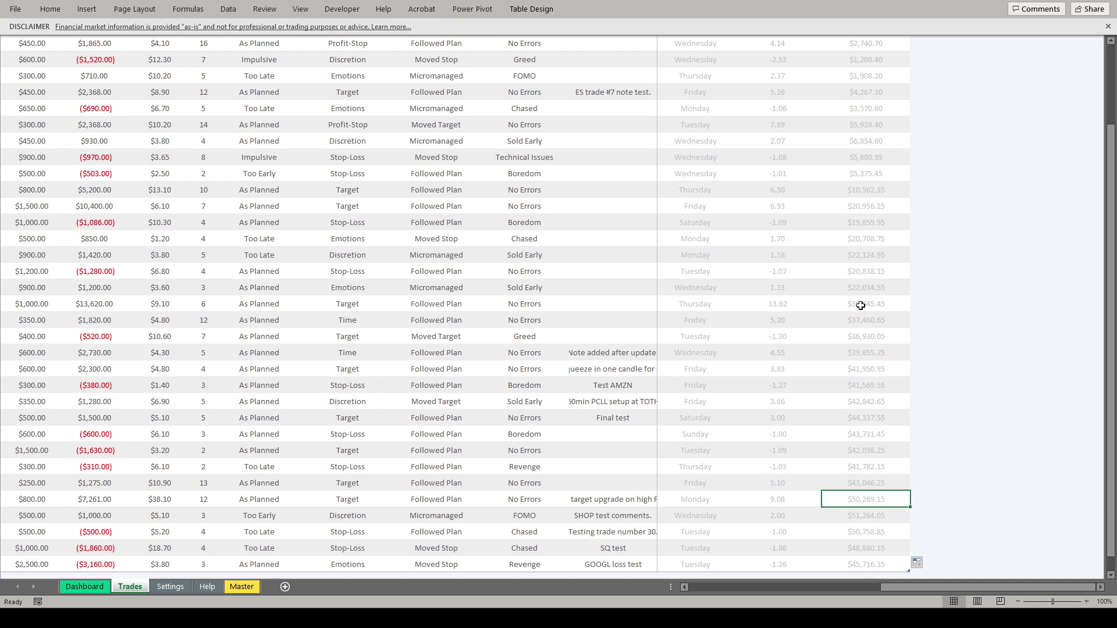
pyautogui.scroll(2, 860, 272)
pyautogui.scroll(-2, 852, 454)
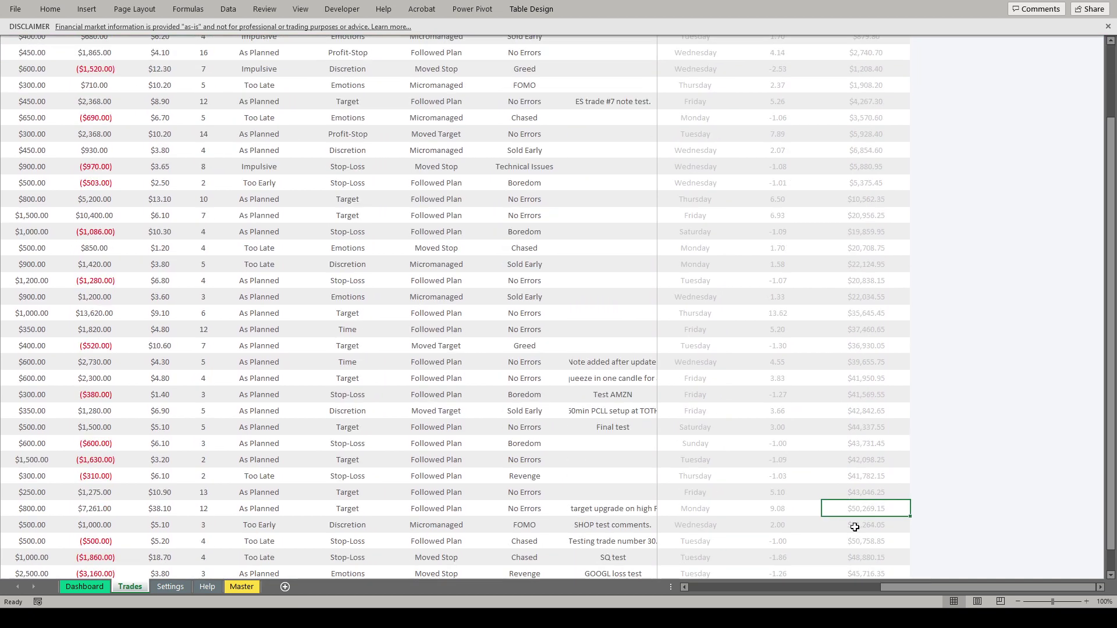
pyautogui.scroll(3, 855, 529)
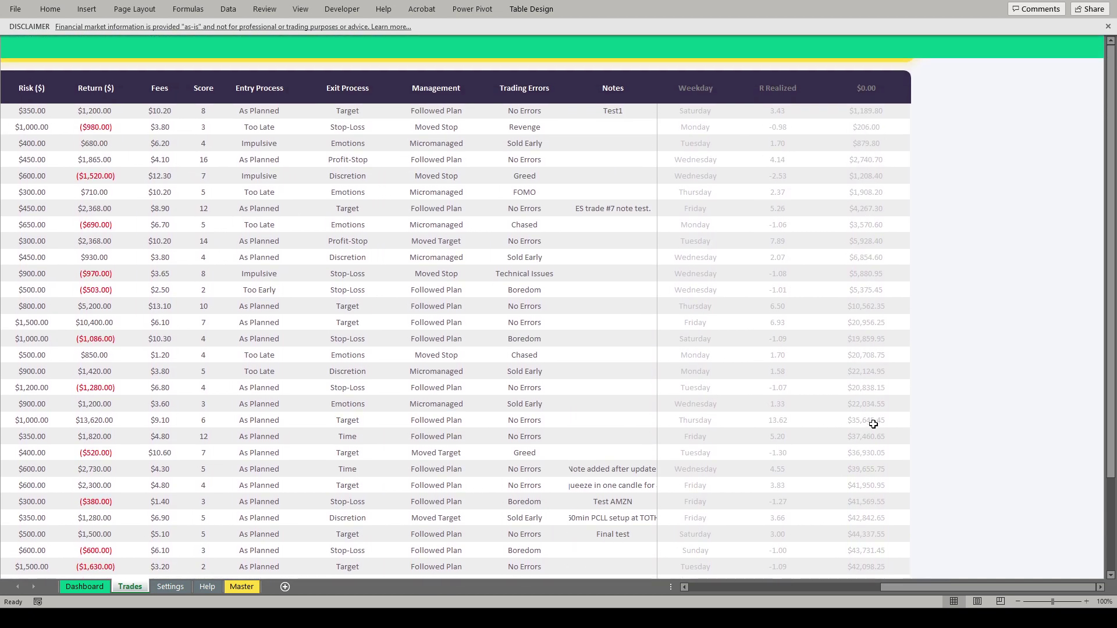
pyautogui.scroll(-3, 874, 442)
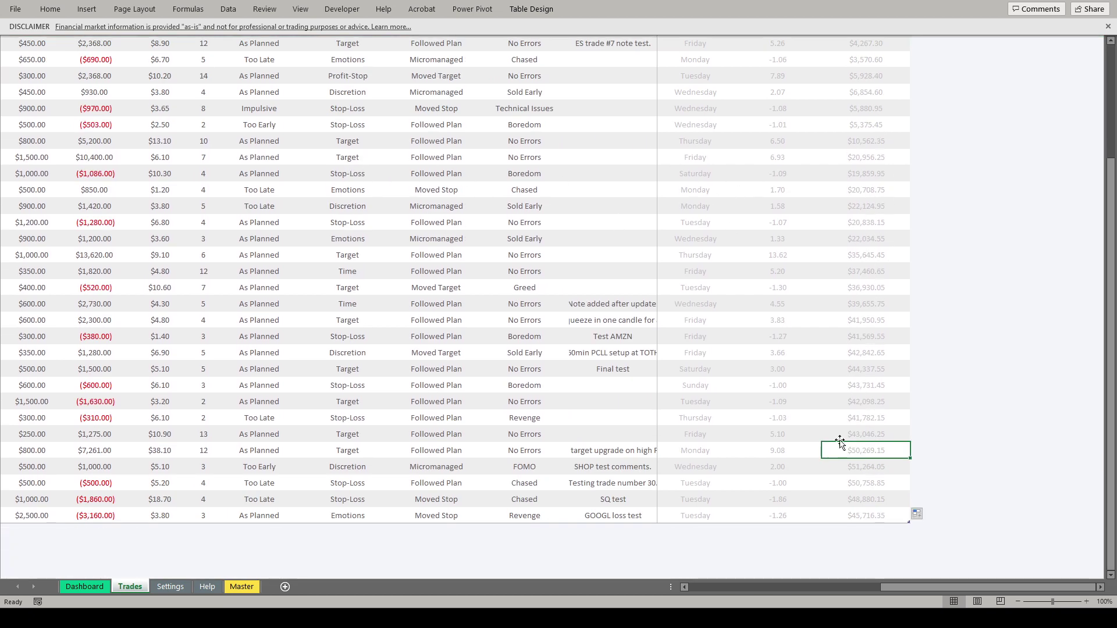
pyautogui.scroll(5, 735, 355)
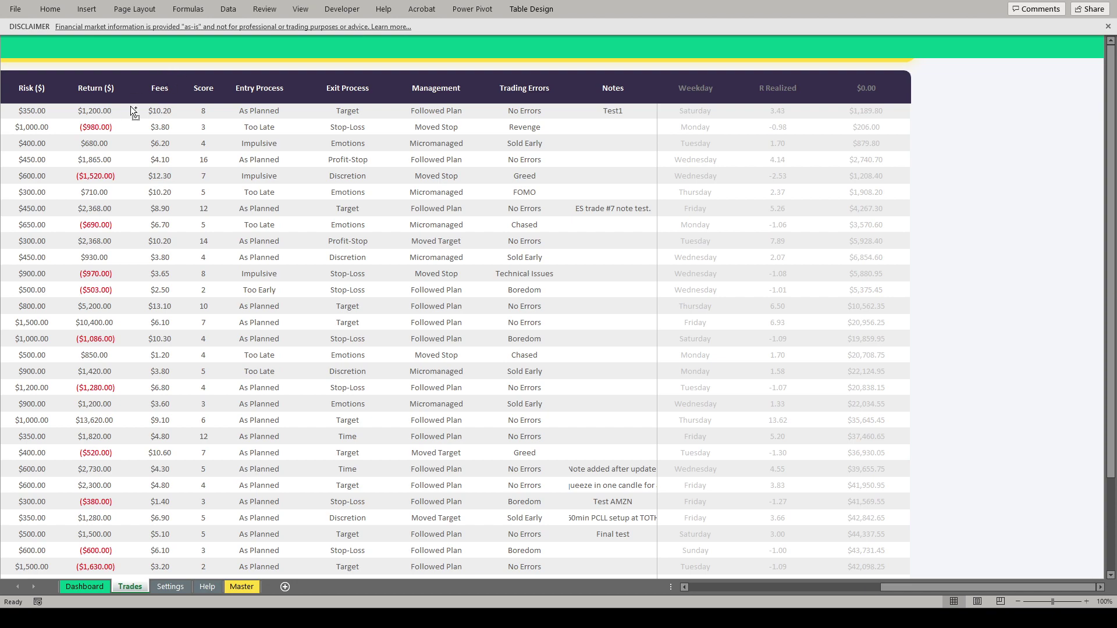
pyautogui.hscroll(-10, 133, 112)
pyautogui.click(43, 90)
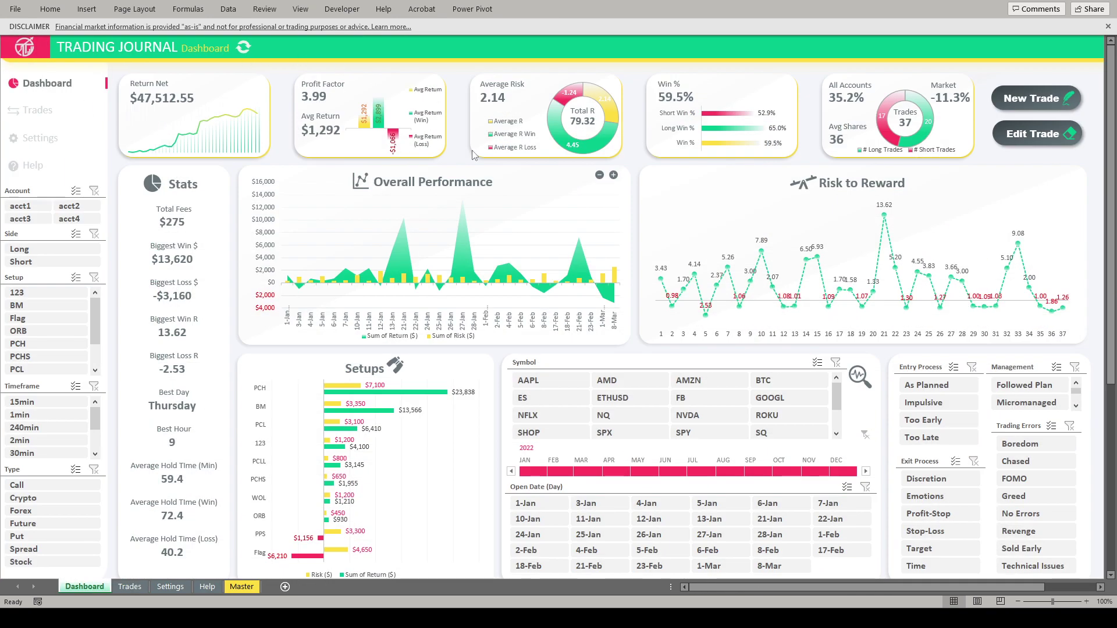
pyautogui.scroll(-3, 510, 175)
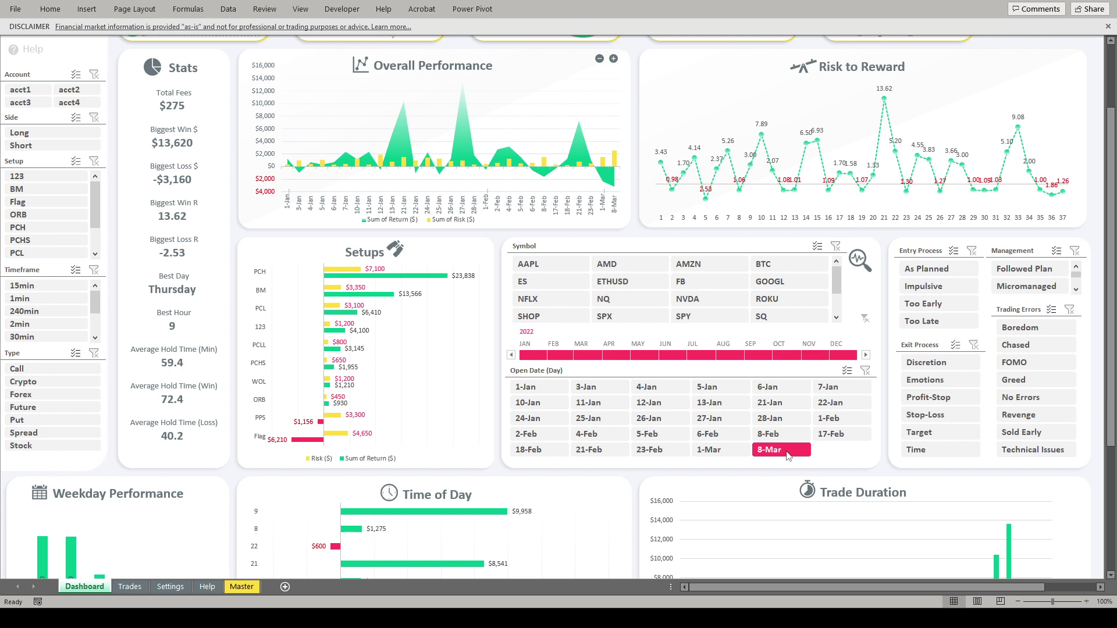
pyautogui.click(697, 356)
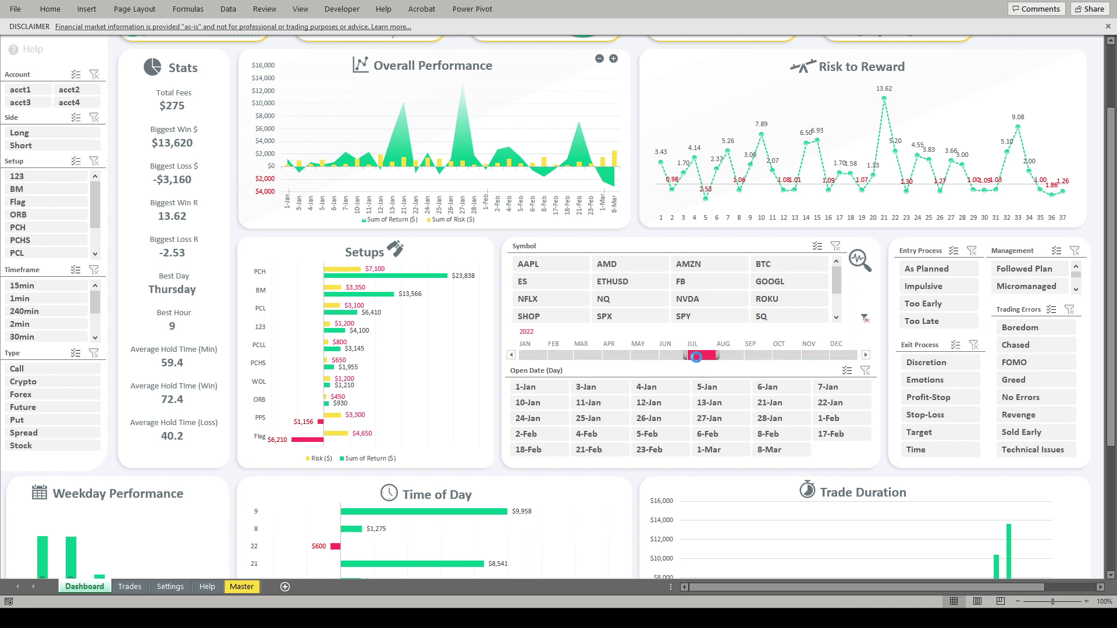
pyautogui.click(758, 316)
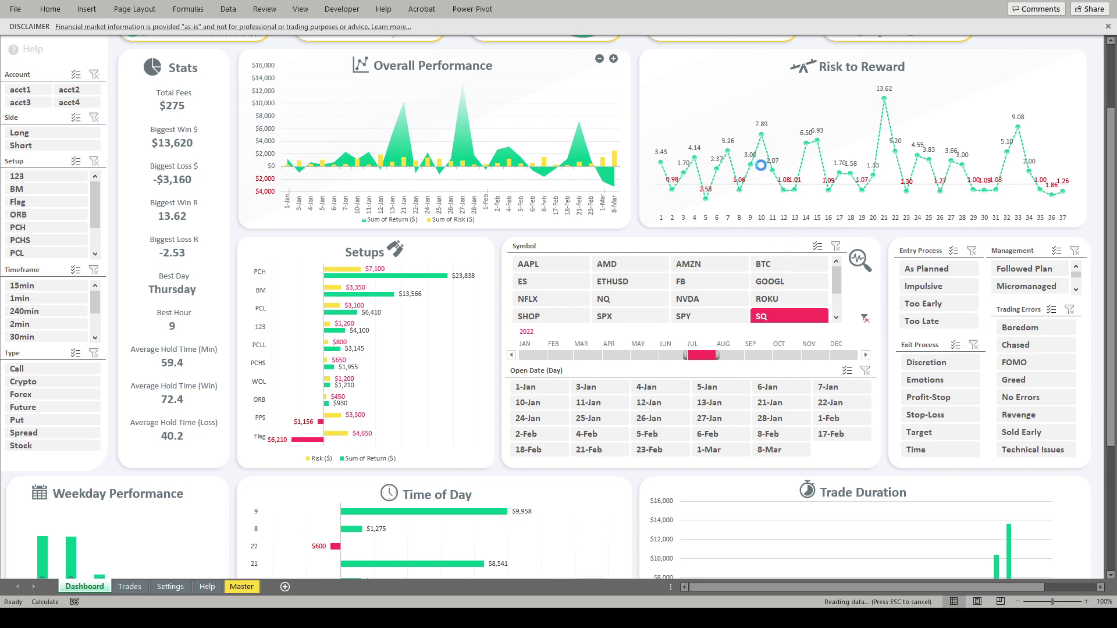
pyautogui.scroll(3, 390, 173)
pyautogui.scroll(-6, 375, 363)
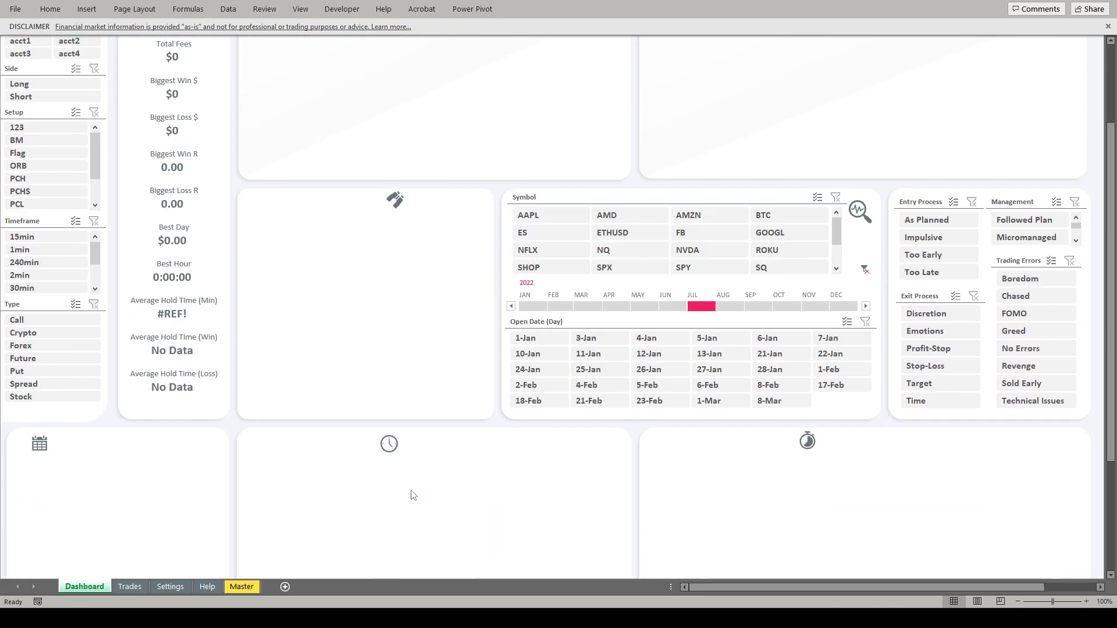
pyautogui.scroll(6, 716, 207)
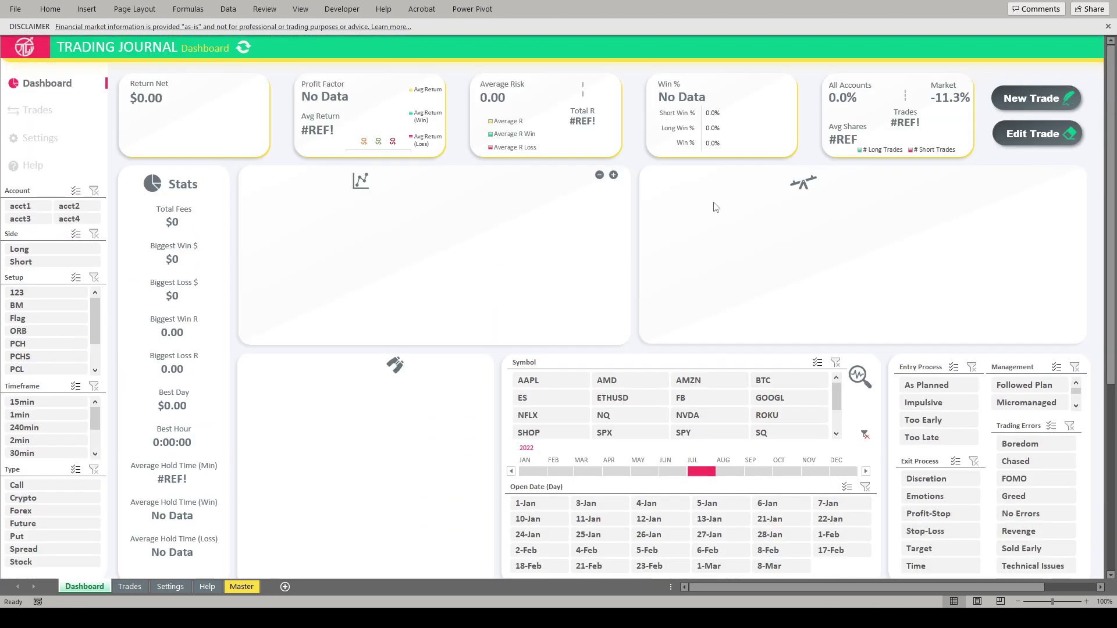
pyautogui.click(866, 436)
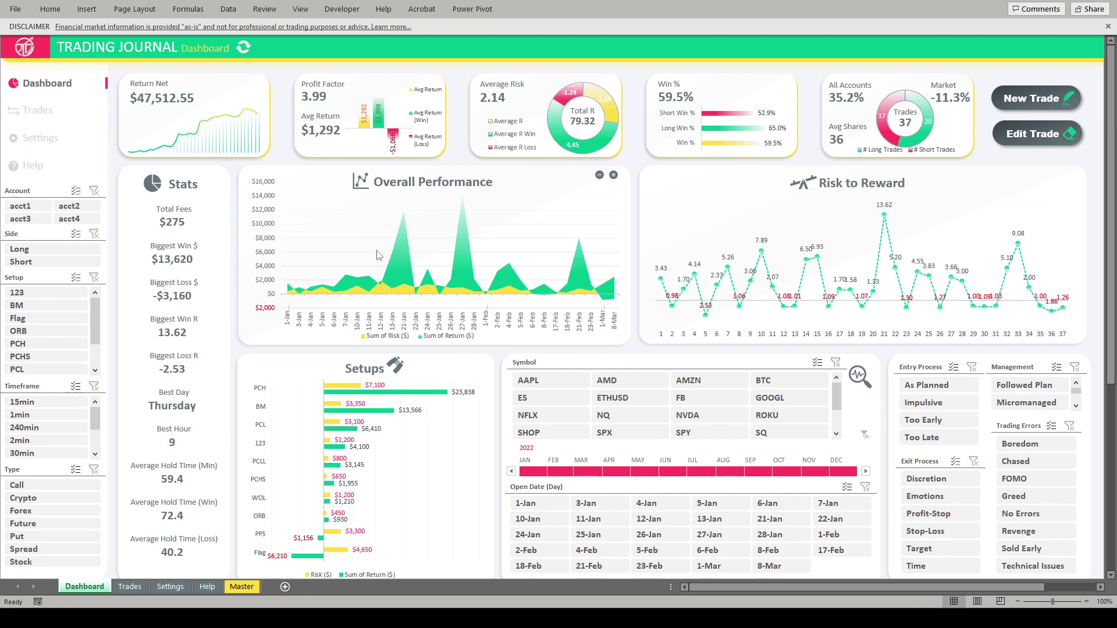
pyautogui.scroll(-11, 417, 302)
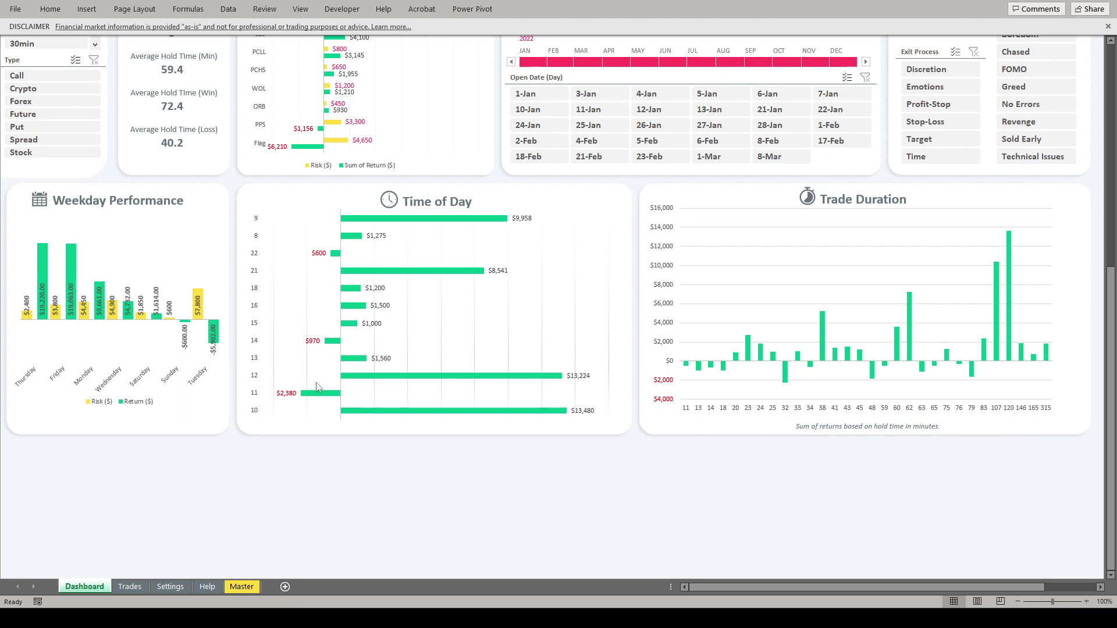
pyautogui.scroll(10, 456, 377)
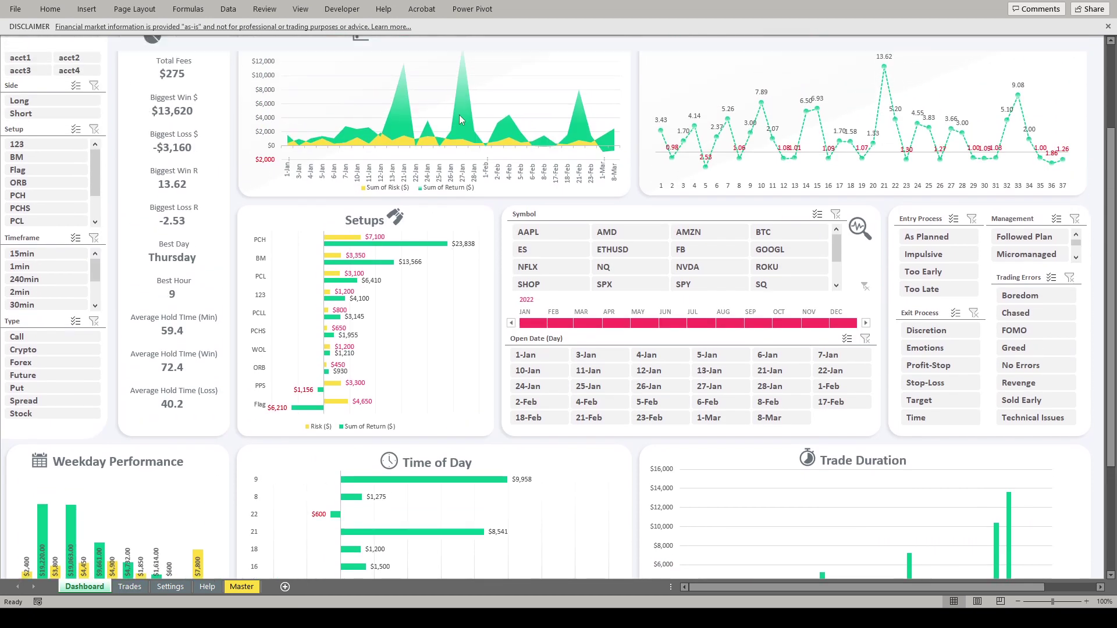
pyautogui.scroll(-4, 449, 317)
pyautogui.scroll(-5, 449, 317)
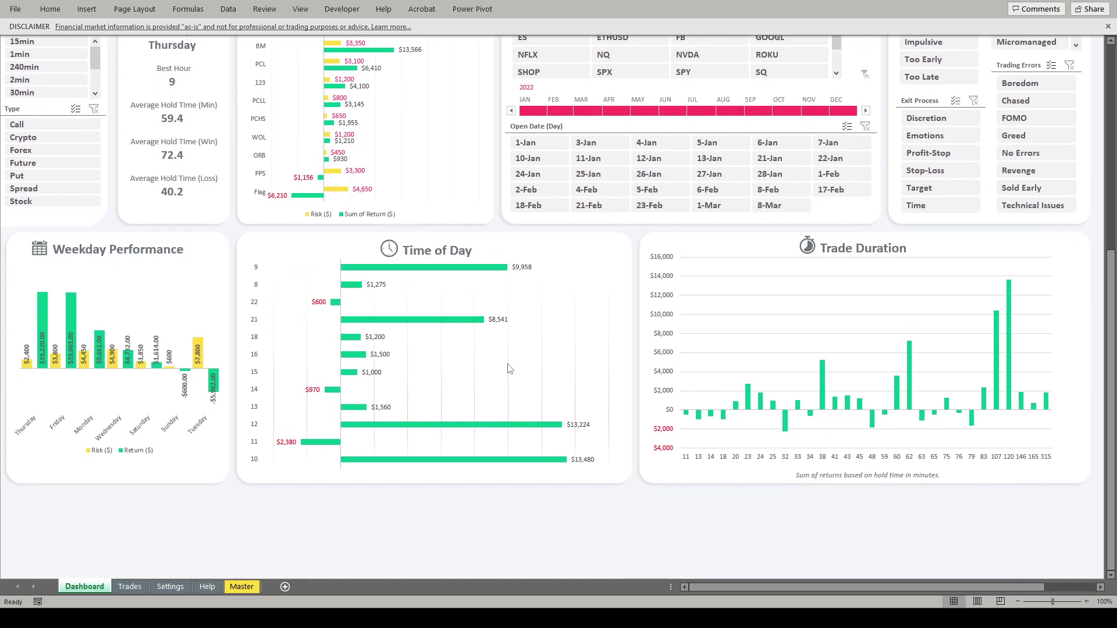
pyautogui.scroll(5, 346, 399)
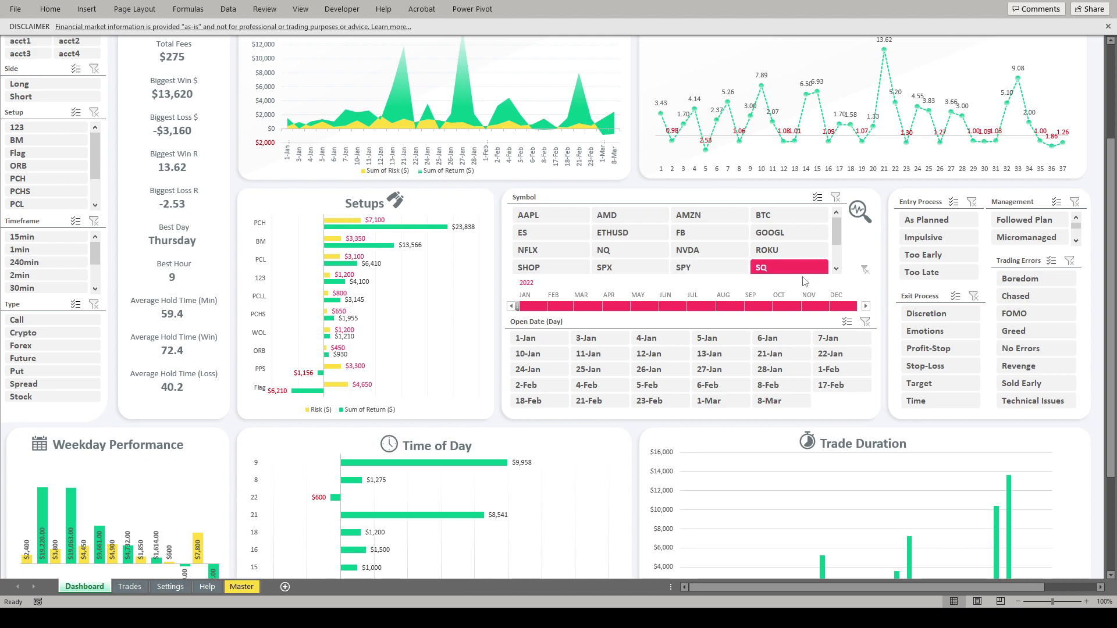
pyautogui.scroll(-4, 475, 460)
pyautogui.scroll(9, 341, 409)
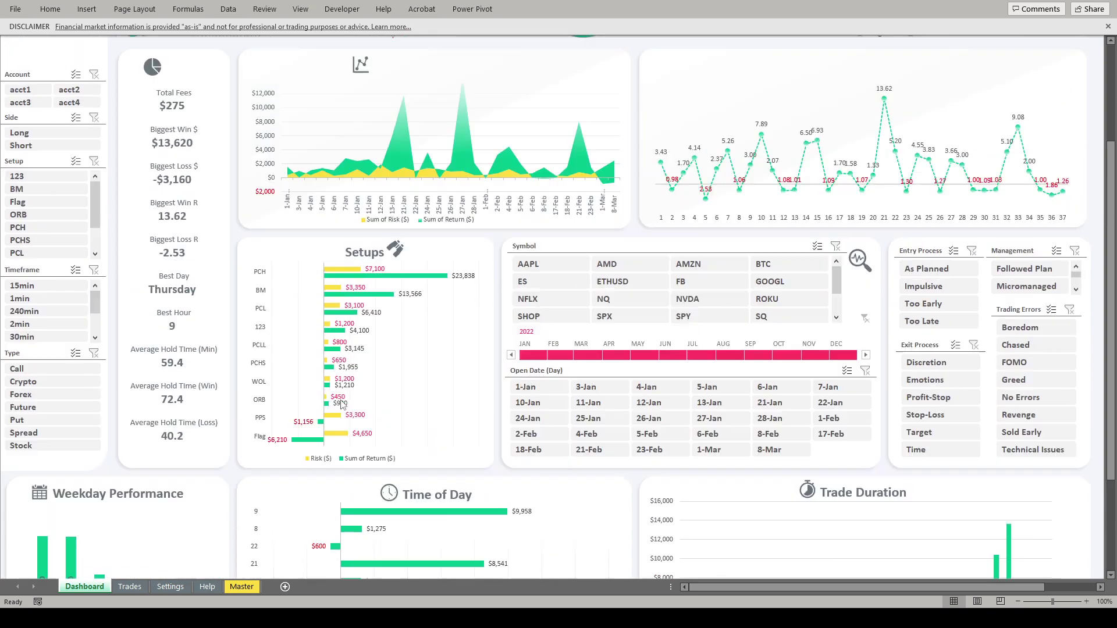
pyautogui.scroll(-6, 369, 406)
pyautogui.scroll(-4, 369, 406)
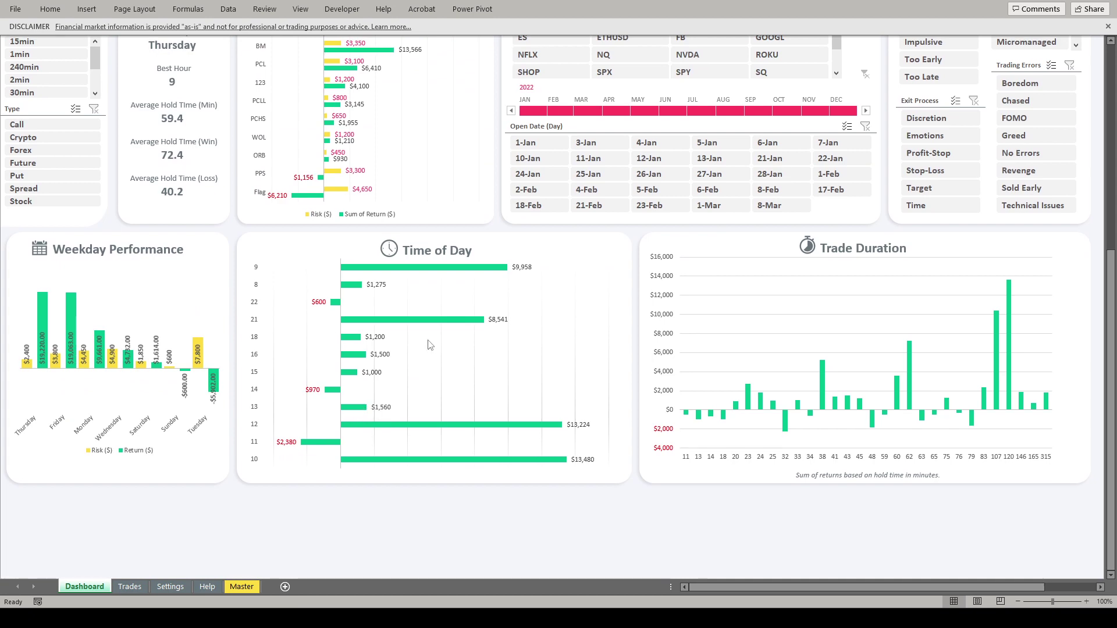
pyautogui.scroll(4, 436, 342)
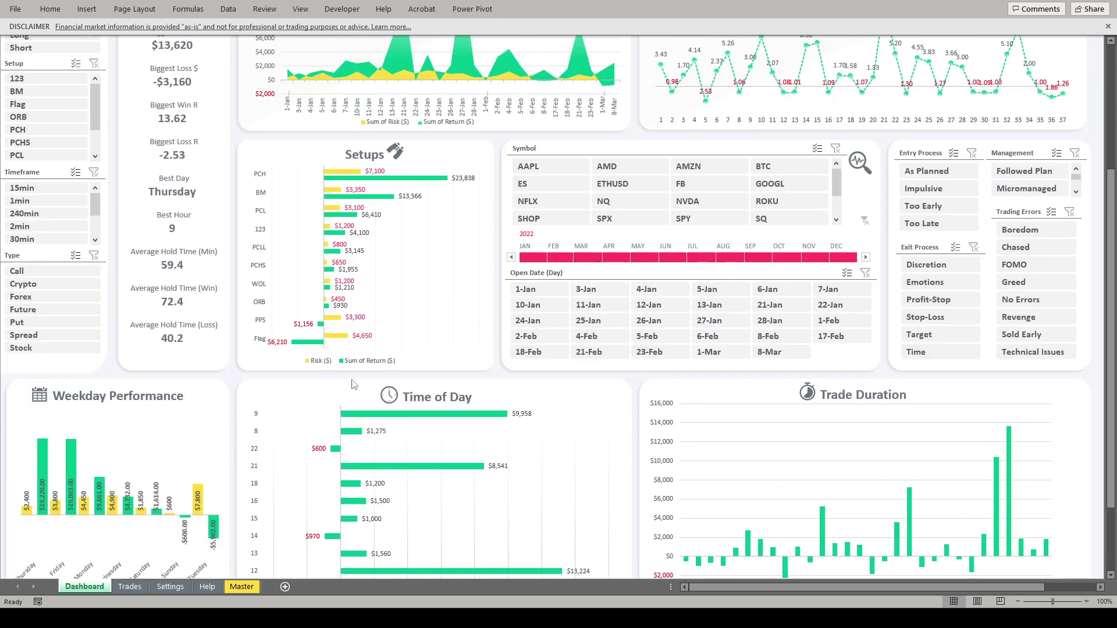
pyautogui.scroll(6, 361, 390)
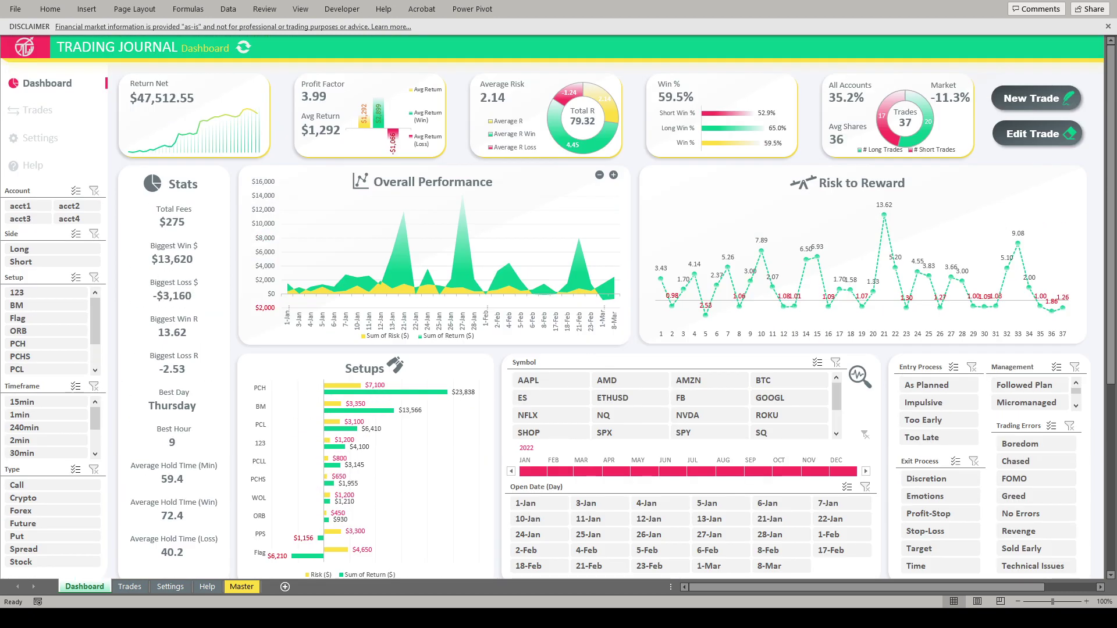